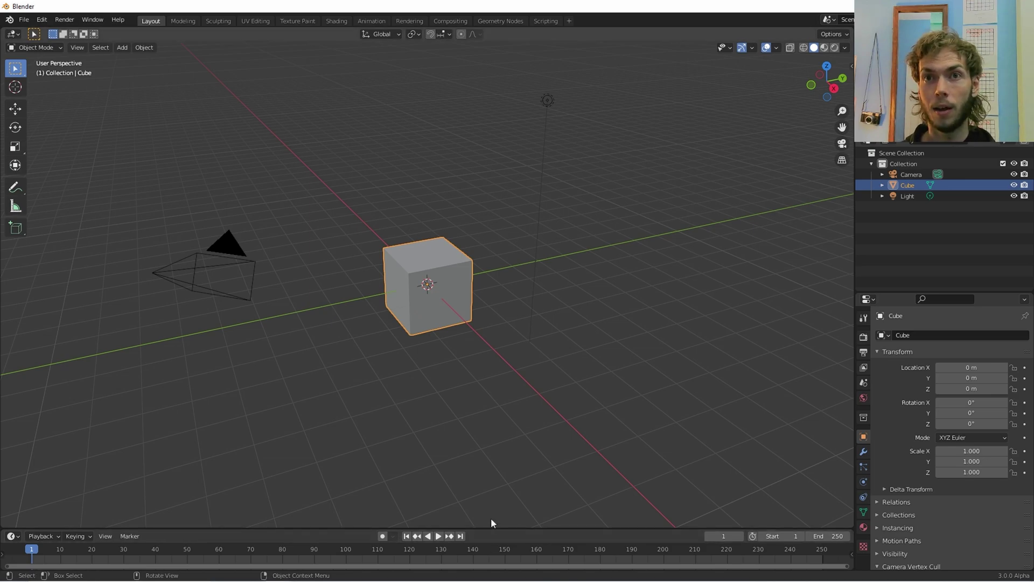
Enlarge the timeline area beneath the 3D viewport
drag(491, 528, 505, 451)
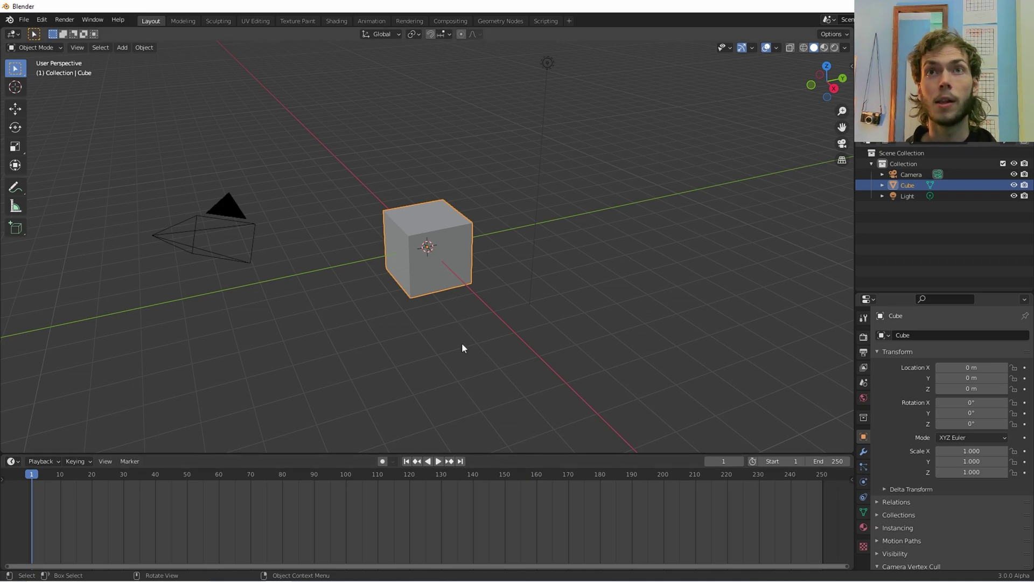
mouse_move(460, 329)
middle_down()
mouse_move(484, 349)
mouse_move(471, 333)
mouse_move(464, 338)
middle_up()
scroll(472, 333, up, 2)
scroll(456, 331, down, 2)
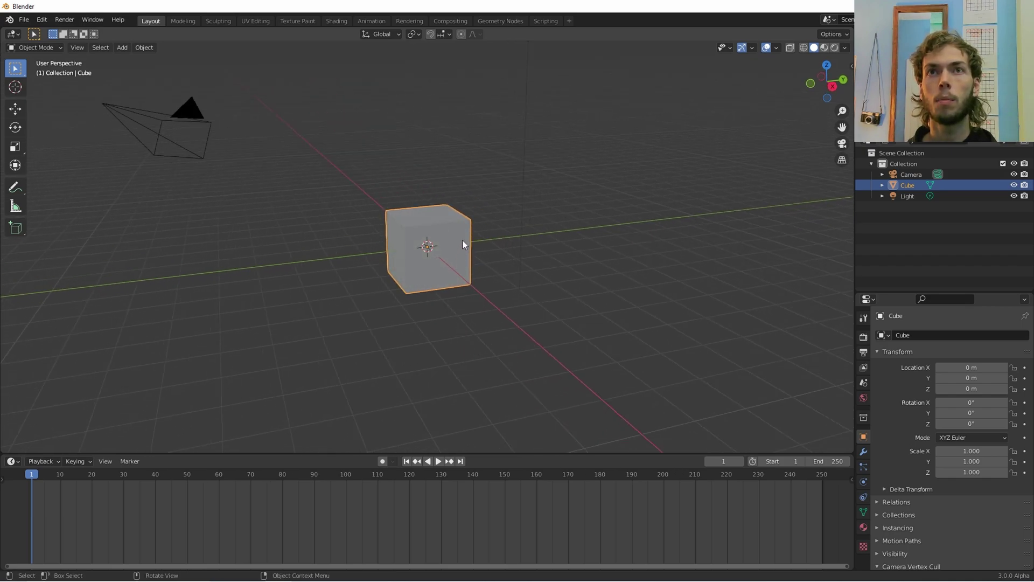
middle_drag(462, 248, 465, 298)
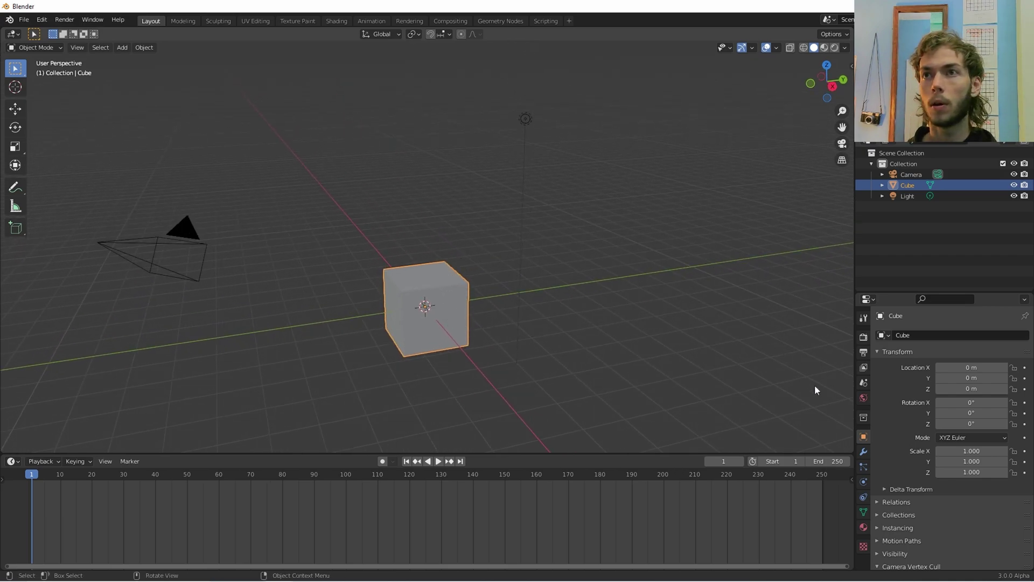
Set the world background colour to black and switch the viewport to rendered shading
click(864, 398)
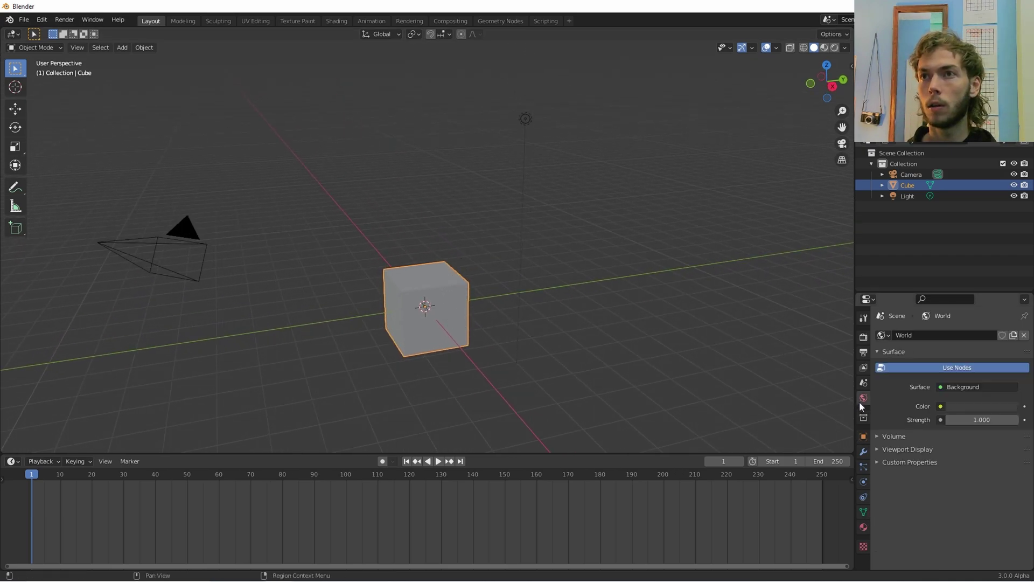
click(954, 407)
drag(1011, 297, 1011, 329)
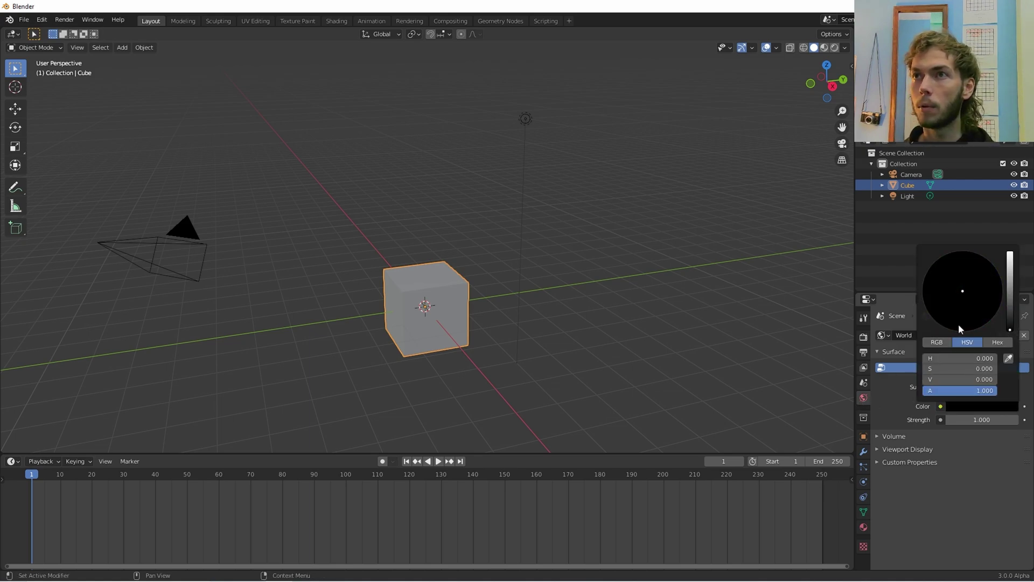
click(502, 379)
click(835, 47)
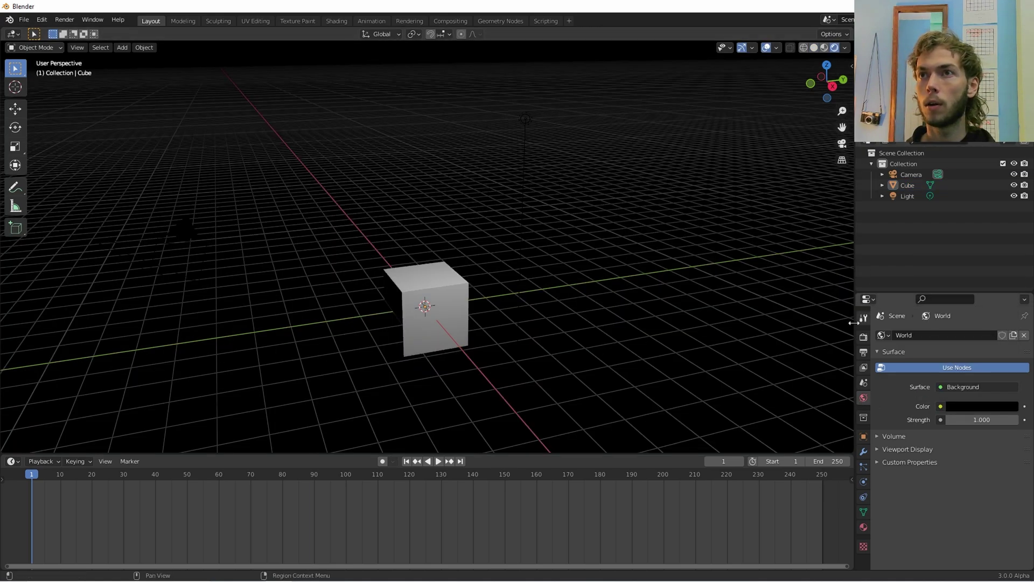
Set the render engine to Cycles with the Supported feature set and GPU Compute as the device
click(863, 336)
click(946, 335)
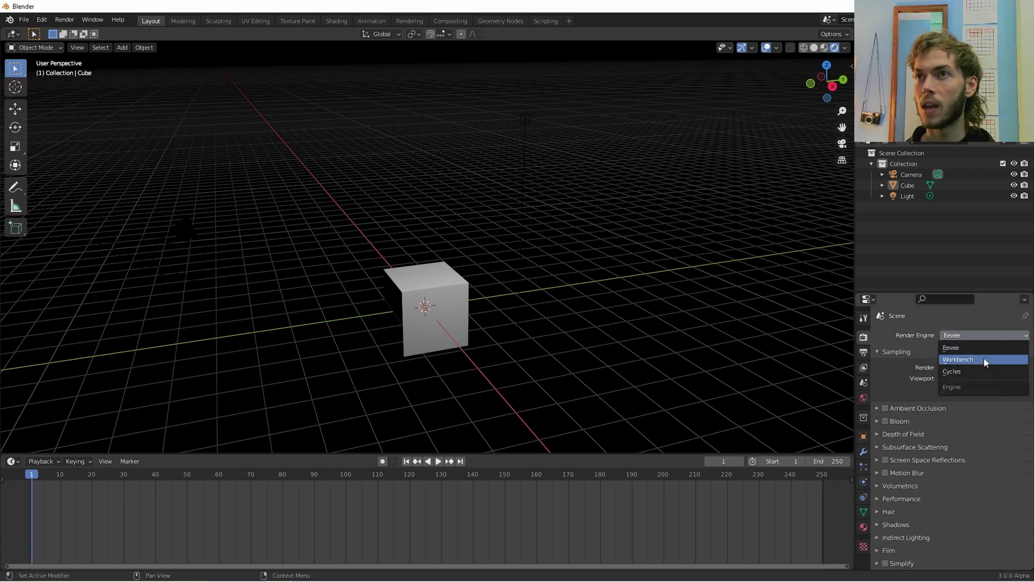
click(985, 373)
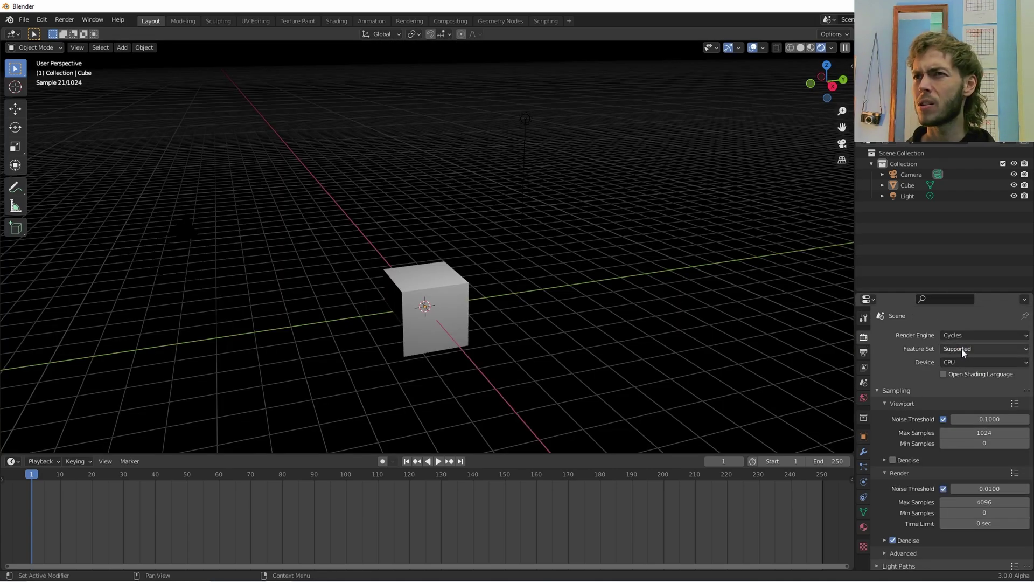
click(962, 348)
click(962, 356)
click(964, 373)
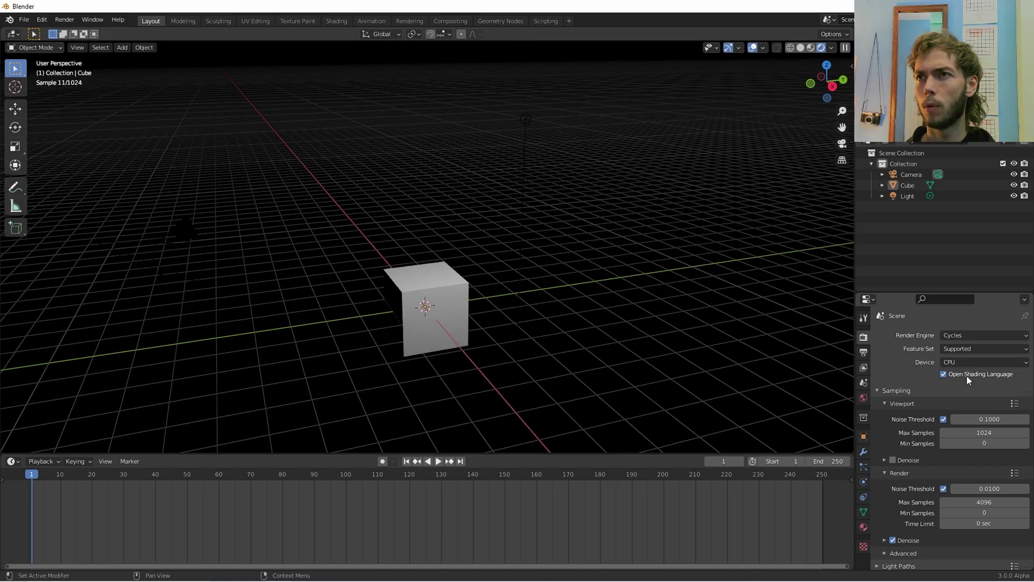
click(971, 362)
click(962, 387)
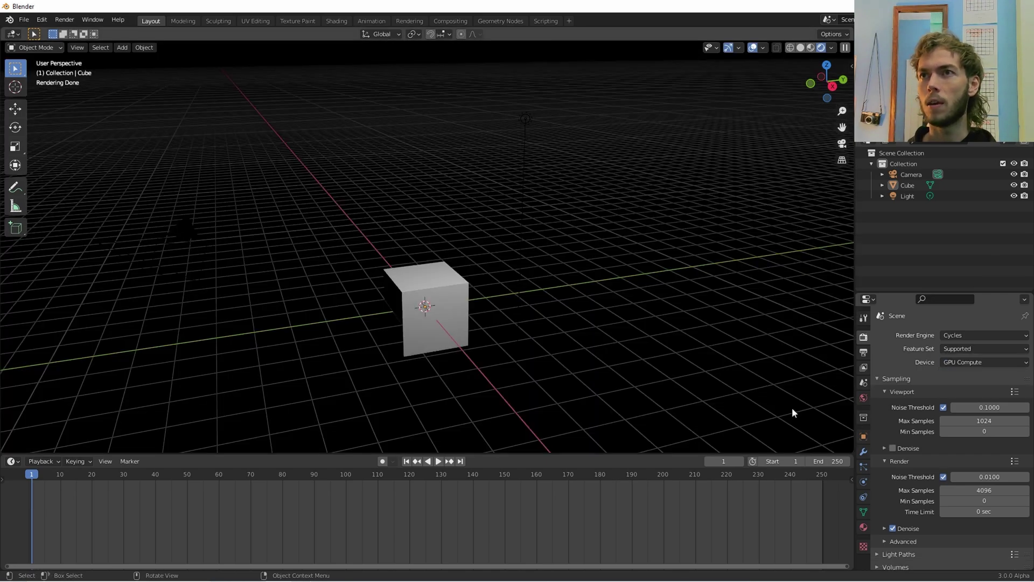
Select the cube, change the timeline area into a Shader Editor, and enlarge it to show the cube's material nodes
middle_drag(478, 328, 509, 355)
click(434, 336)
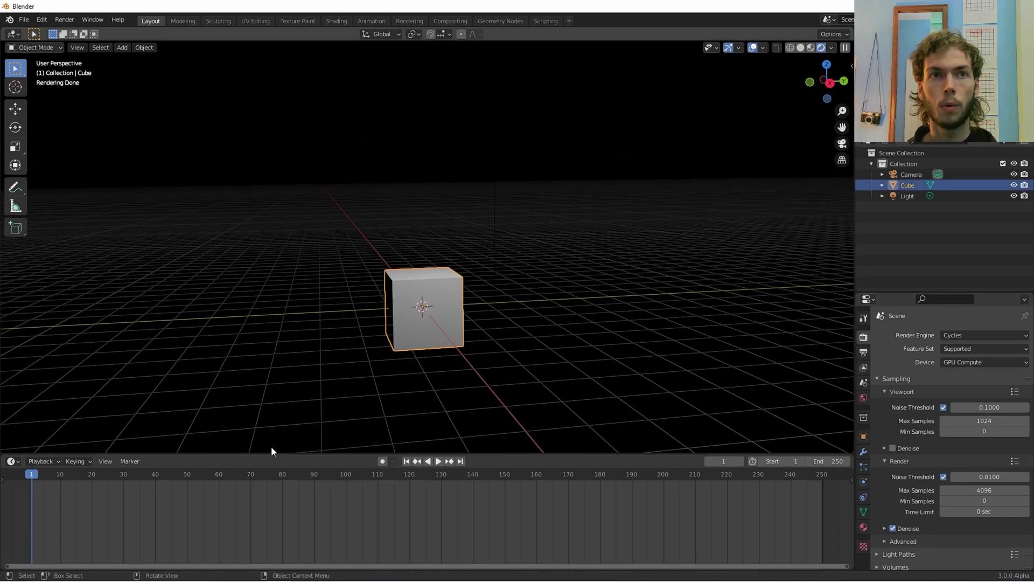
click(13, 461)
click(33, 428)
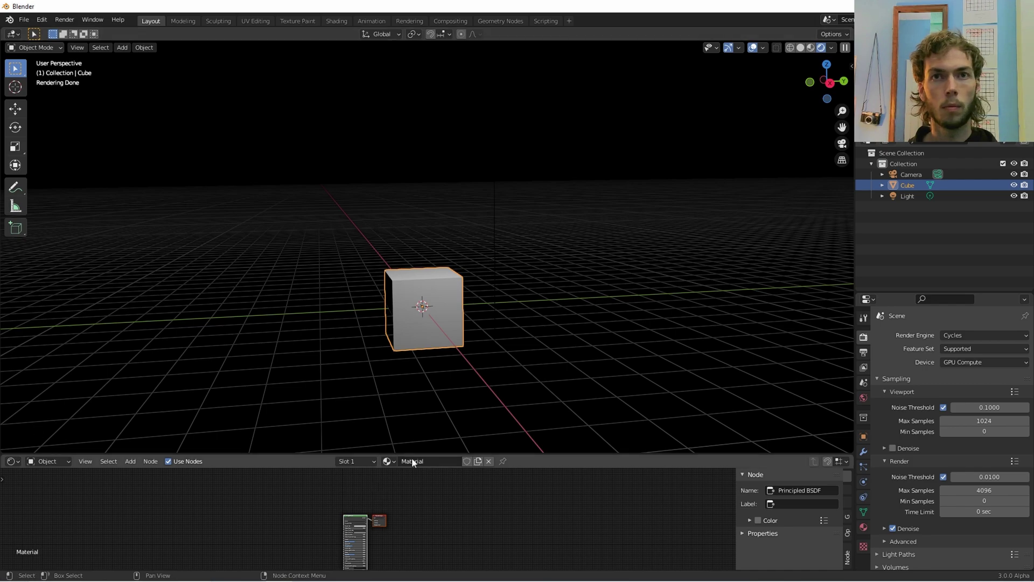
drag(459, 454, 458, 320)
scroll(425, 421, up, 10)
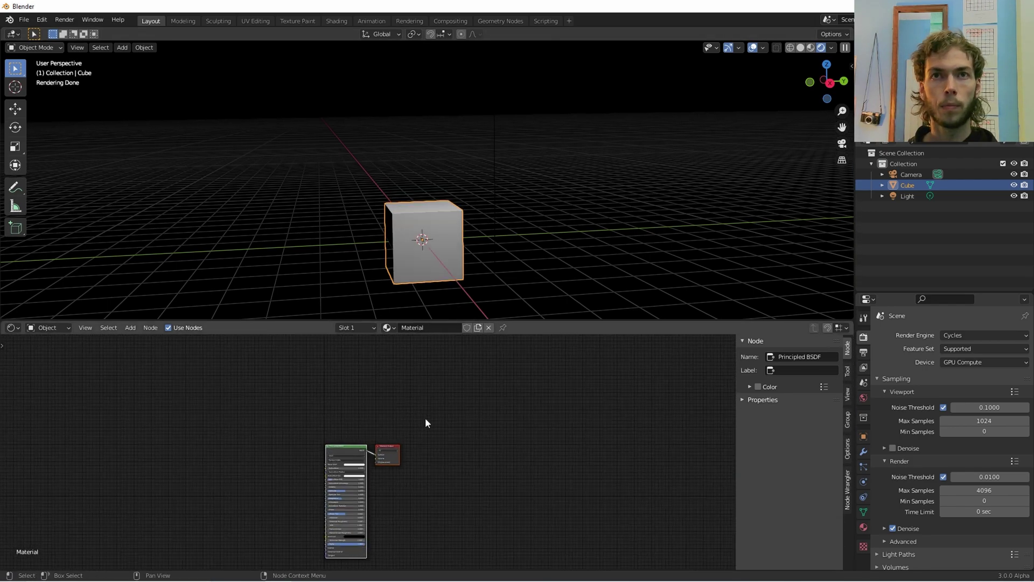
middle_drag(381, 400, 466, 326)
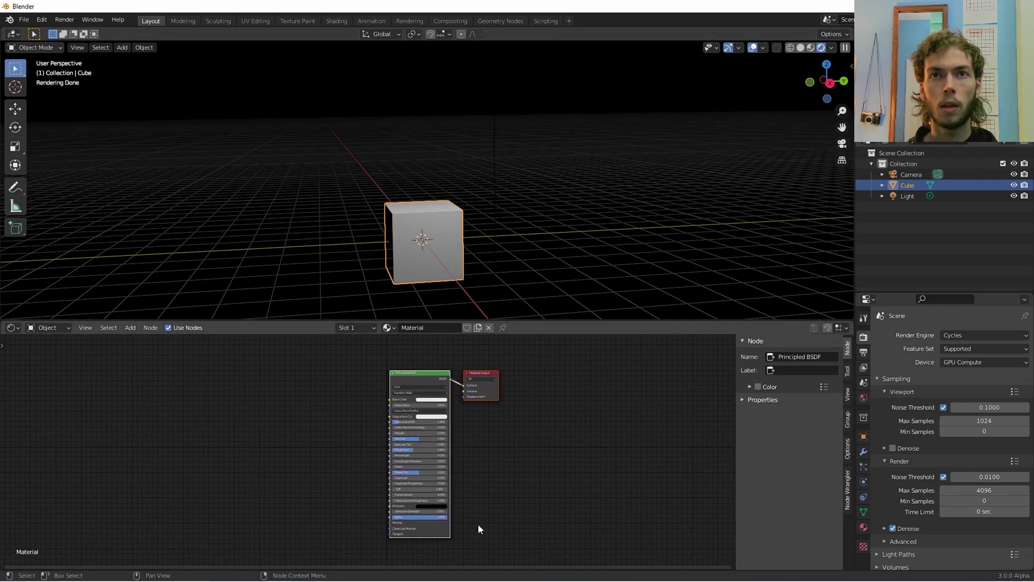
Delete the Principled BSDF node from the cube's material
click(420, 386)
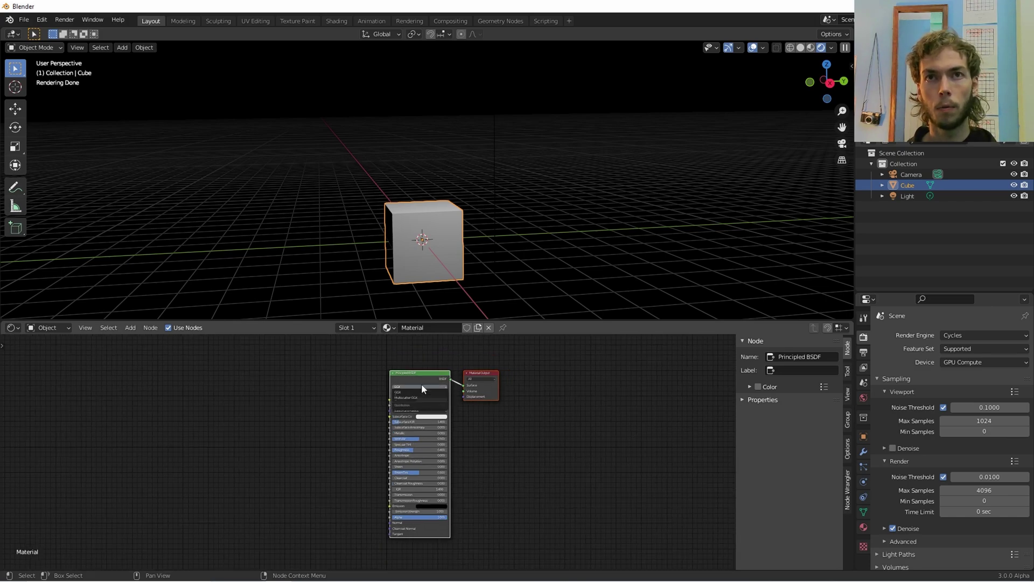
click(421, 391)
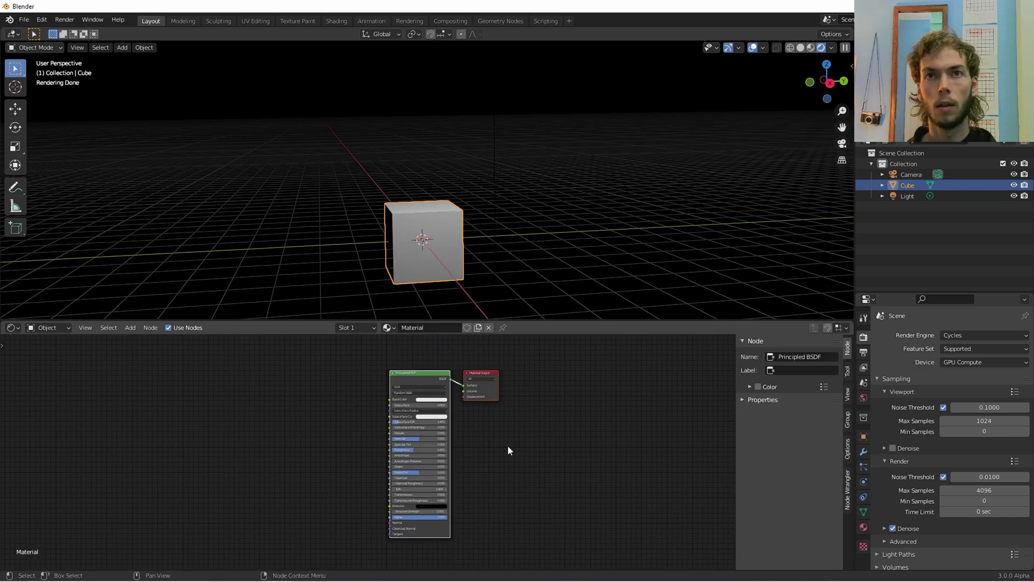
key(x)
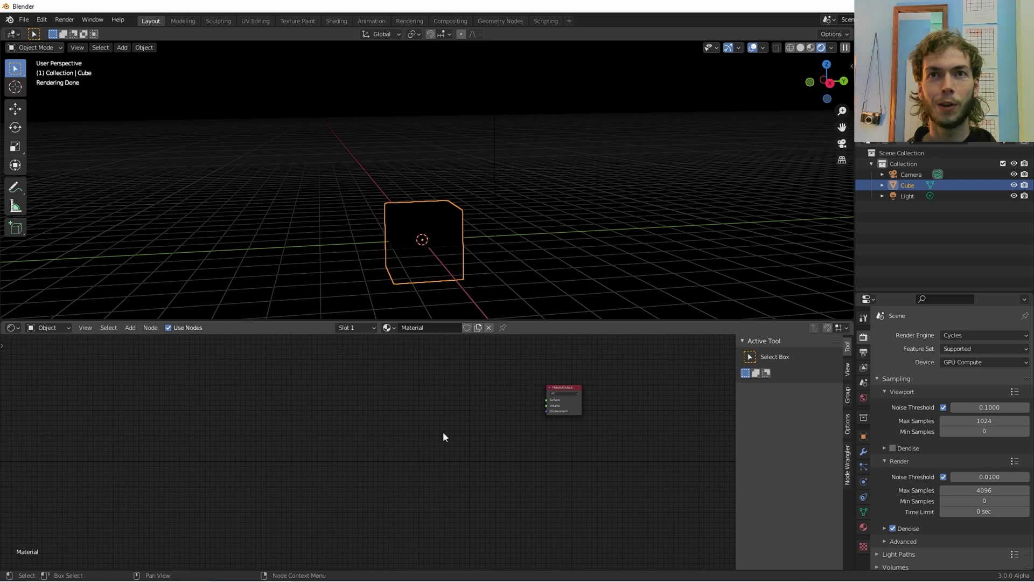
Add a Principled Volume node and connect its output to the Material Output's Volume input
key(shift+a)
click(454, 424)
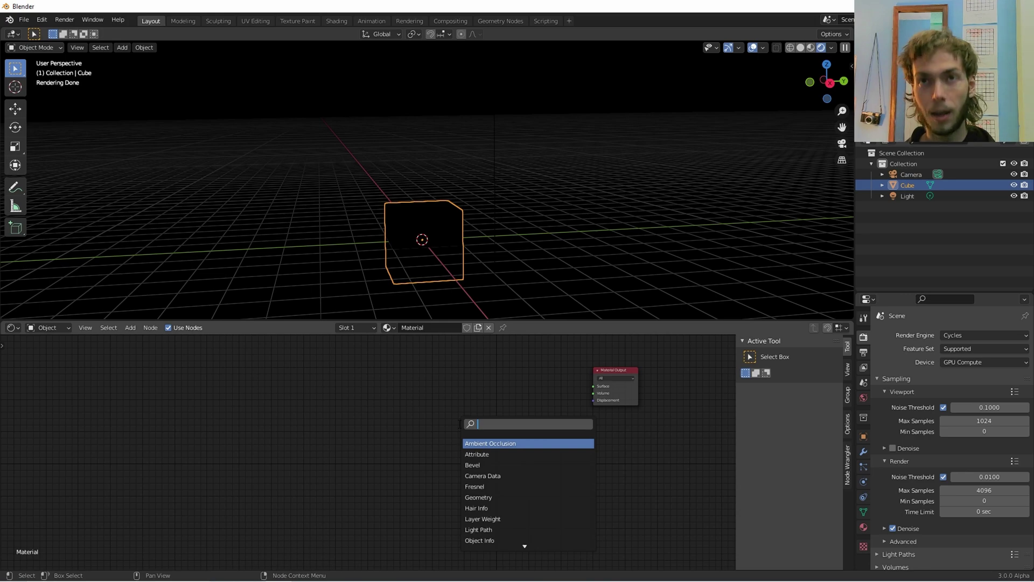
text(pri)
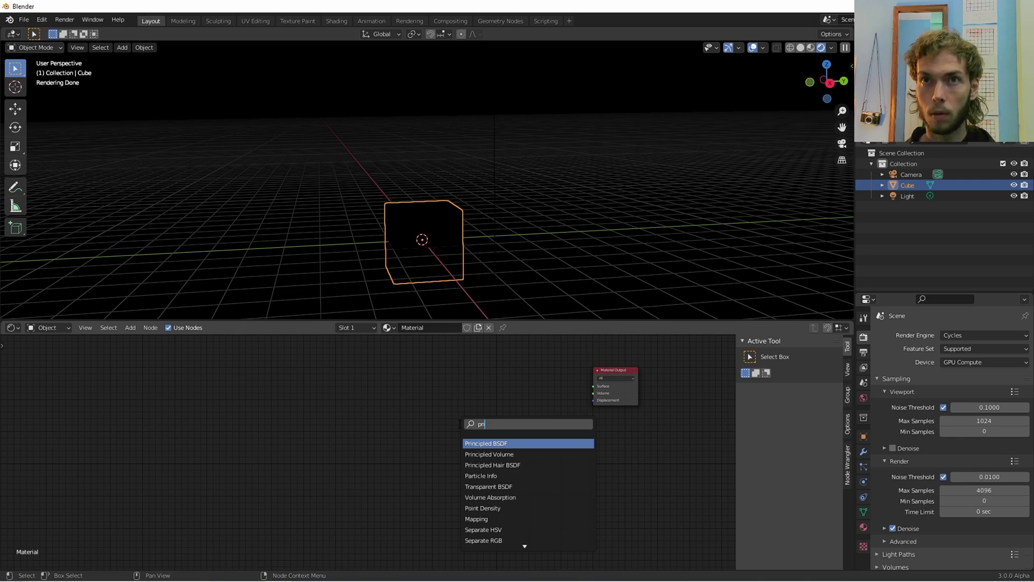
click(489, 454)
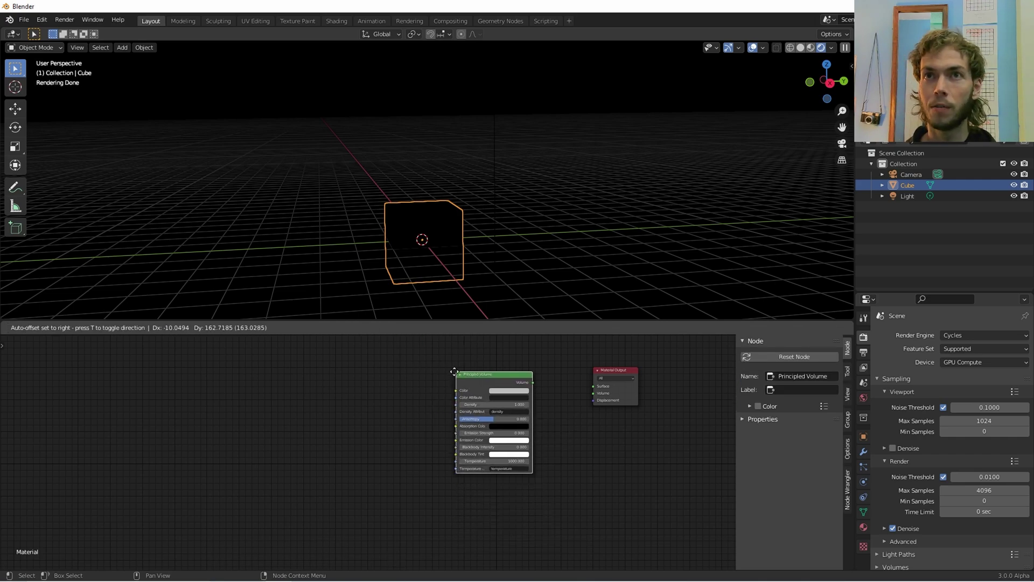
click(487, 403)
drag(531, 381, 592, 392)
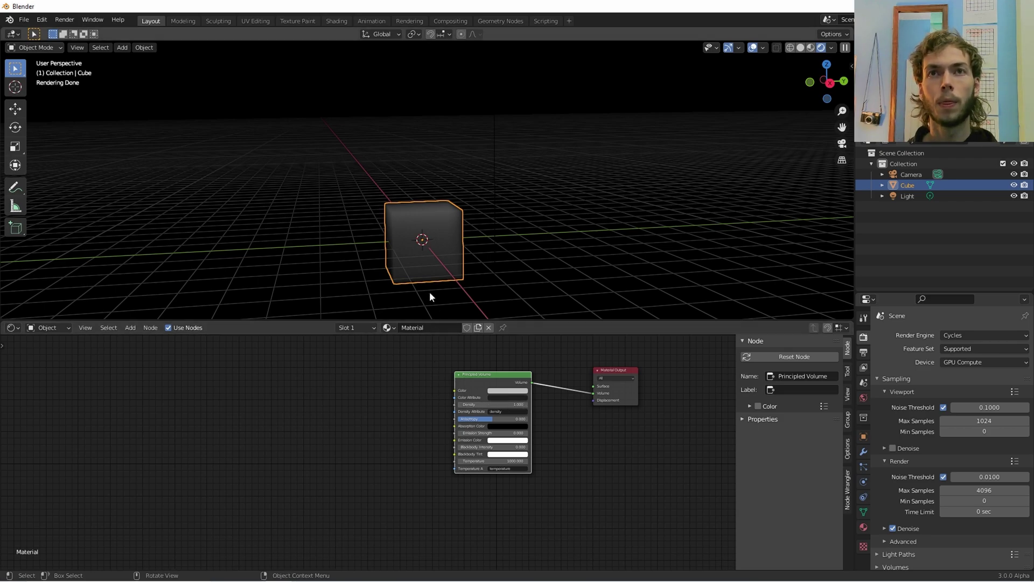
Set the Principled Volume node's density to 0
scroll(449, 248, up, 4)
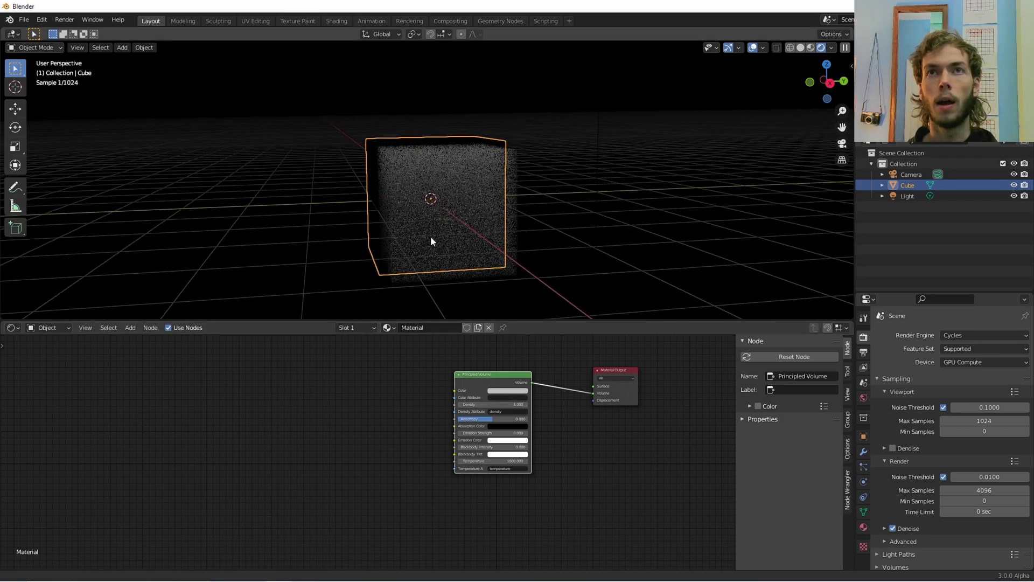
shift+drag(440, 243, 406, 222)
scroll(406, 222, up, 1)
scroll(406, 222, down, 1)
drag(493, 404, 431, 404)
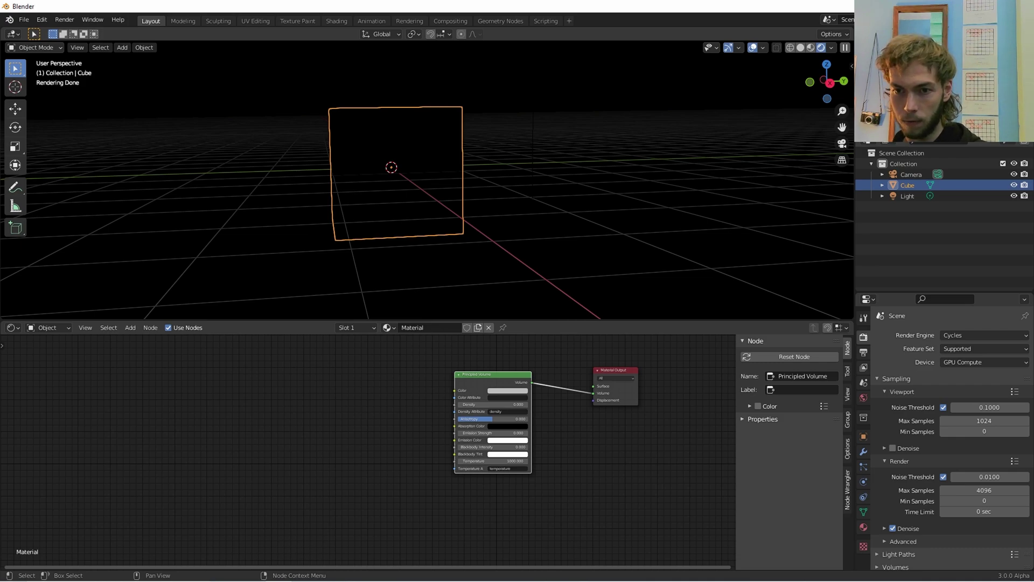
Add a Musgrave Texture node before the Principled Volume and set its type to Ridged Multifractal
middle_drag(341, 445, 503, 487)
key(shift+a)
click(357, 455)
text(musgrave)
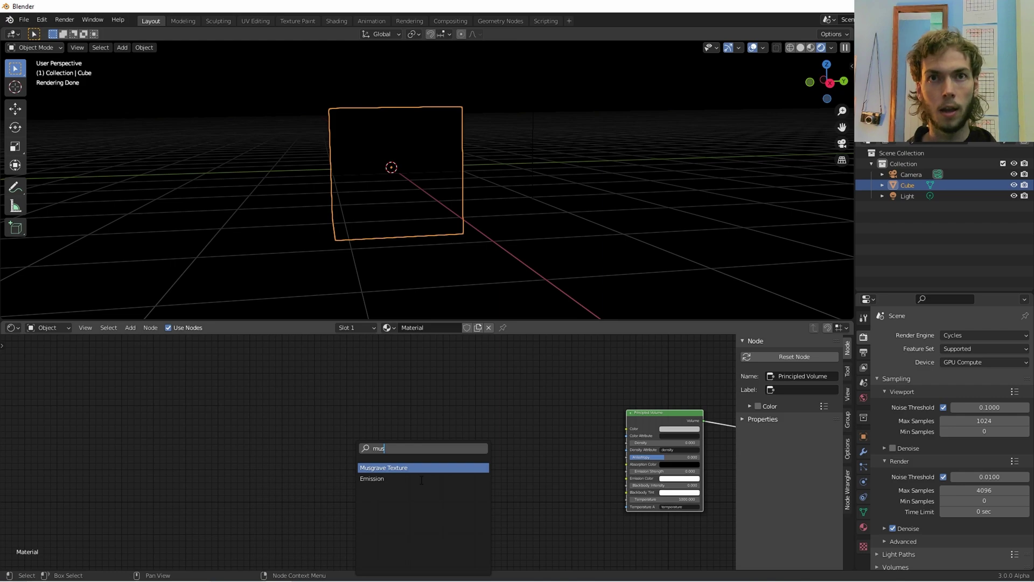
key(Return)
click(488, 469)
scroll(429, 470, up, 2)
middle_drag(429, 471, 347, 419)
click(366, 431)
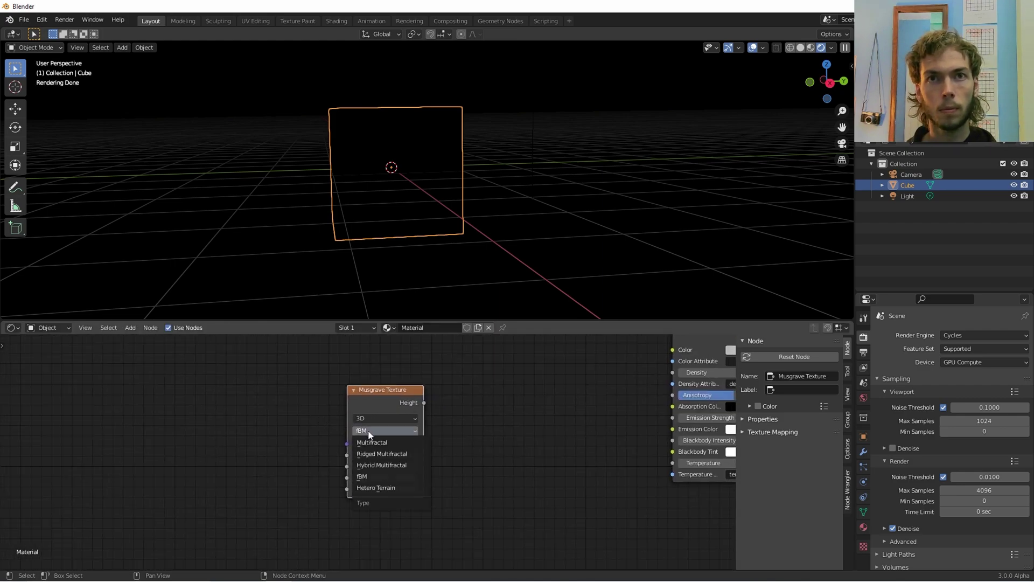
click(372, 456)
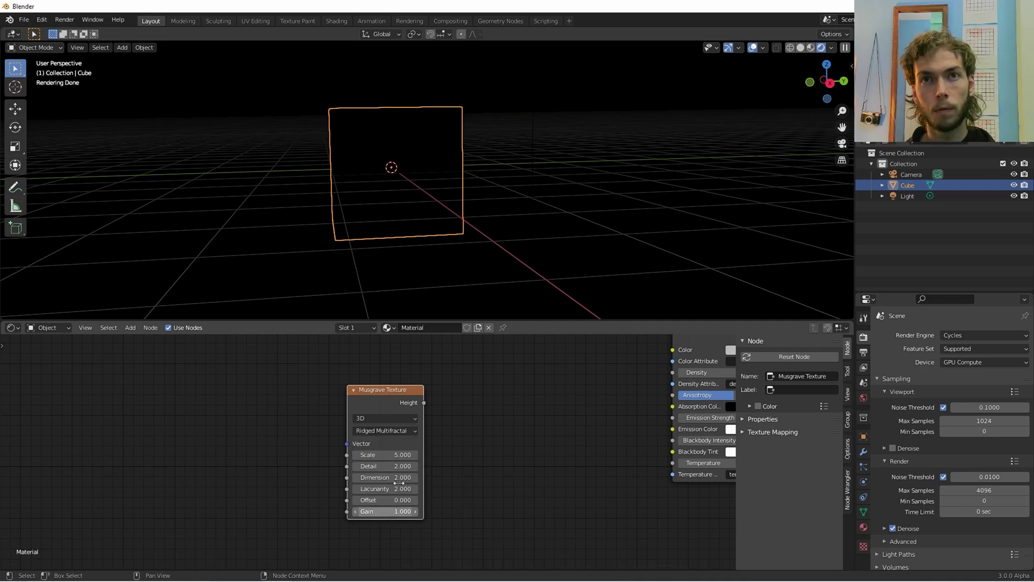
Connect the Musgrave Texture's Height output to the Principled Volume's Emission Strength input
drag(425, 401, 677, 416)
scroll(429, 219, up, 3)
middle_drag(428, 219, 439, 253)
Set the Musgrave Texture's gain to 91.1, scale to 4.2, detail to 4.3 and lacunarity to 0.54
drag(385, 511, 441, 511)
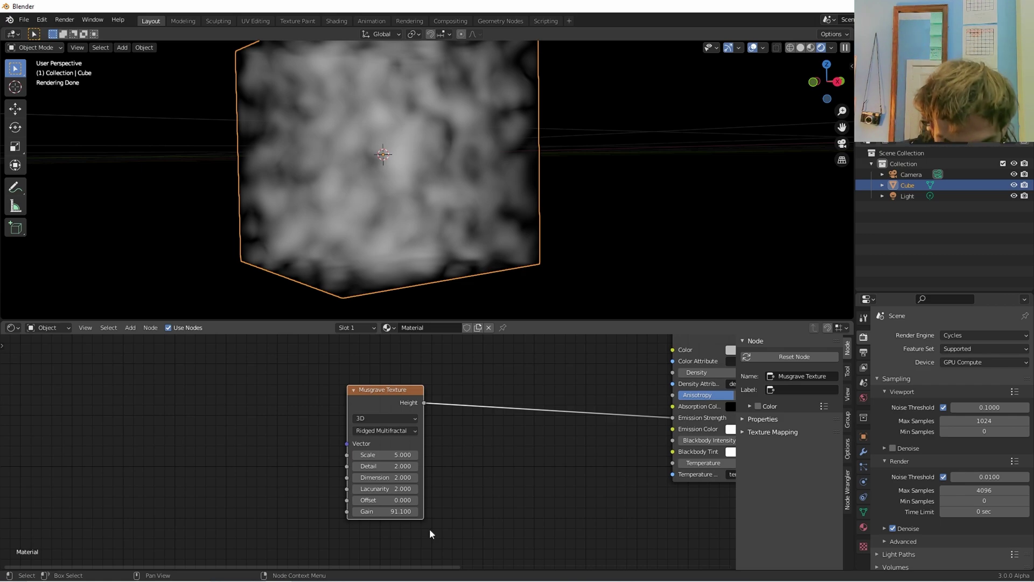
mouse_move(401, 455)
mouse_down()
mouse_move(373, 455)
mouse_move(400, 454)
mouse_up()
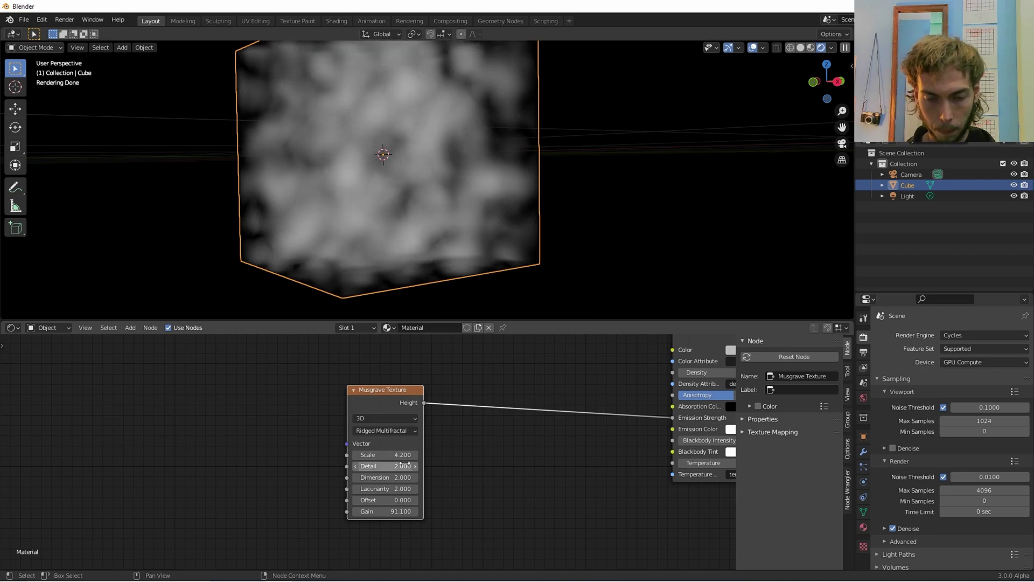
drag(402, 465, 406, 465)
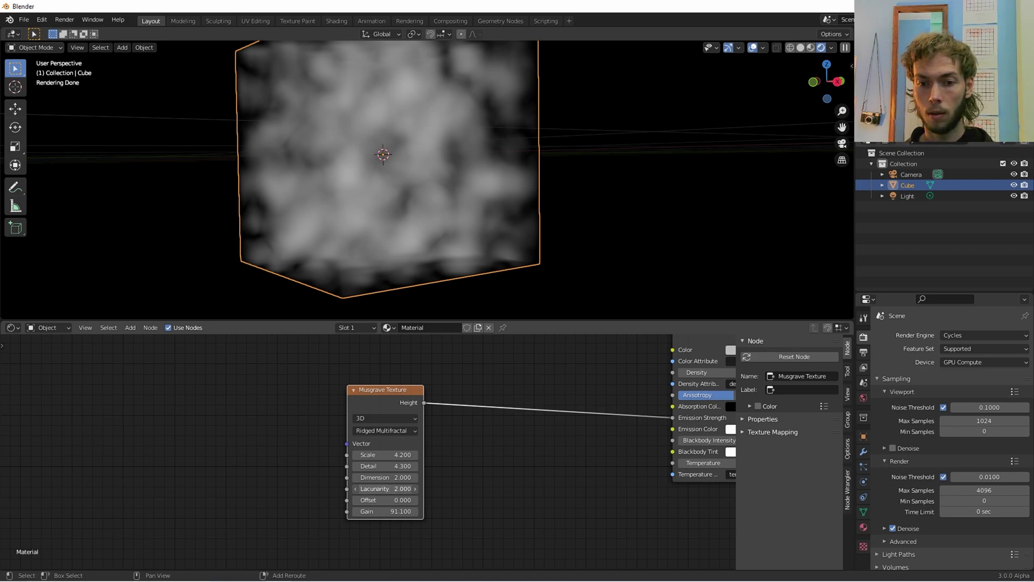
drag(385, 488, 253, 488)
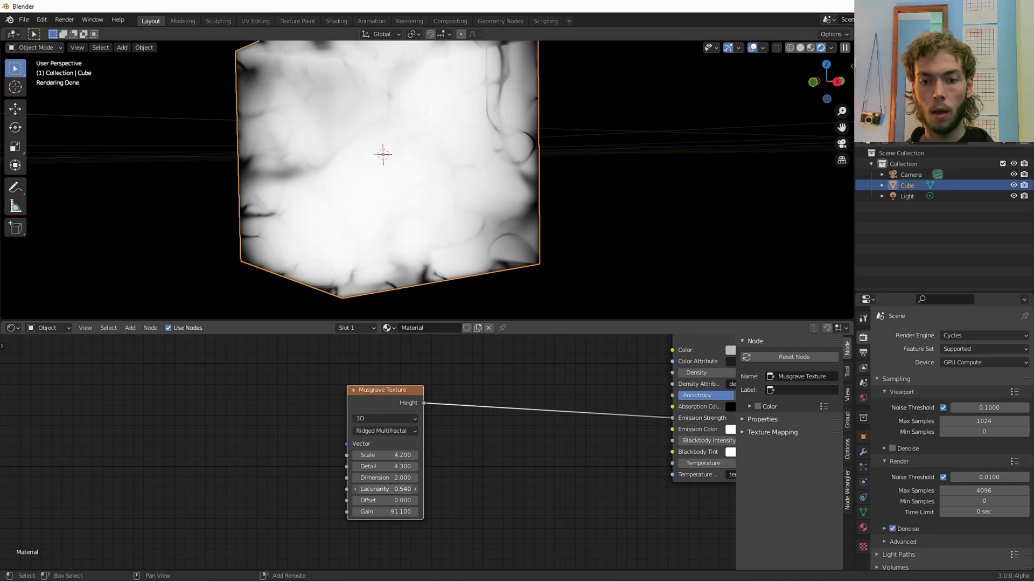
middle_drag(339, 212, 380, 222)
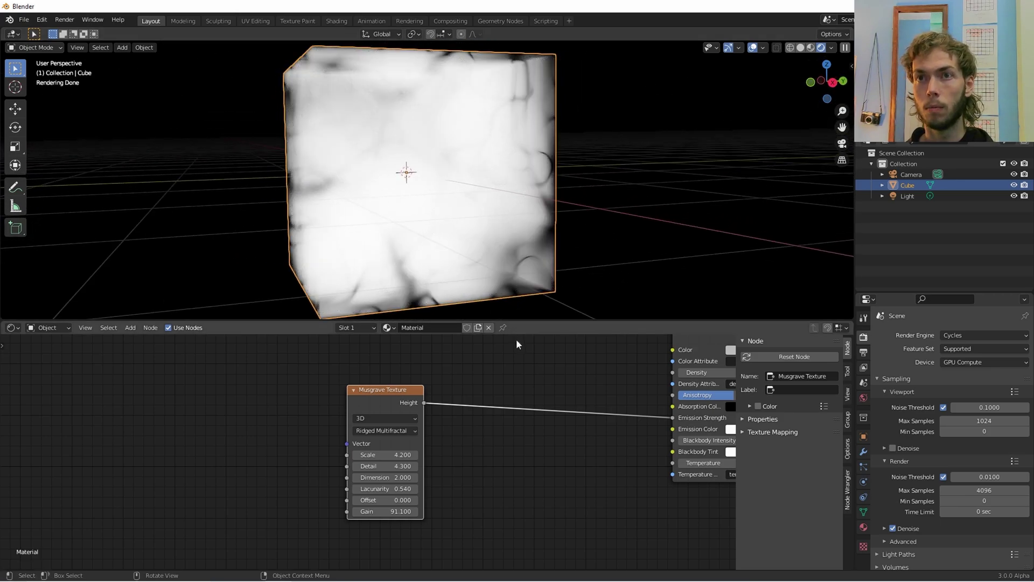
Insert a ColorRamp node into the link between the Musgrave Texture and the Emission Strength input
middle_drag(533, 466, 494, 487)
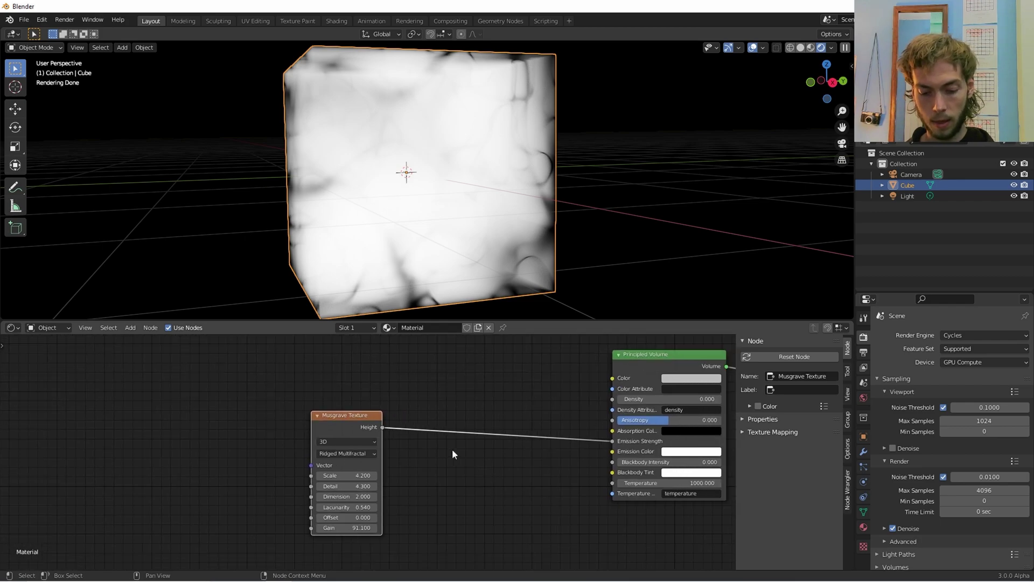
key(shift+c)
click(436, 401)
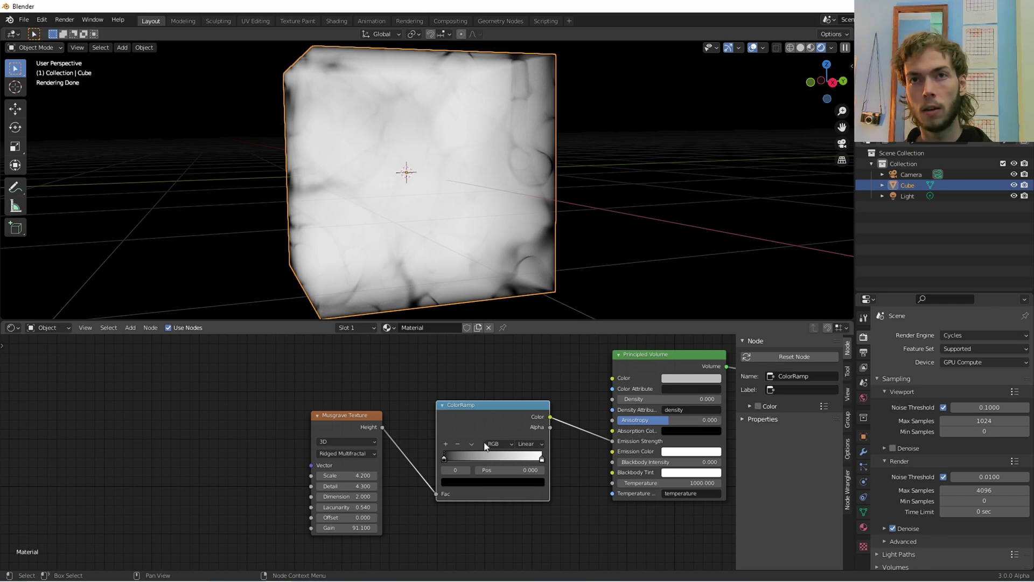
Set the ColorRamp's interpolation to Constant and move its white stop to position 0.018
click(530, 444)
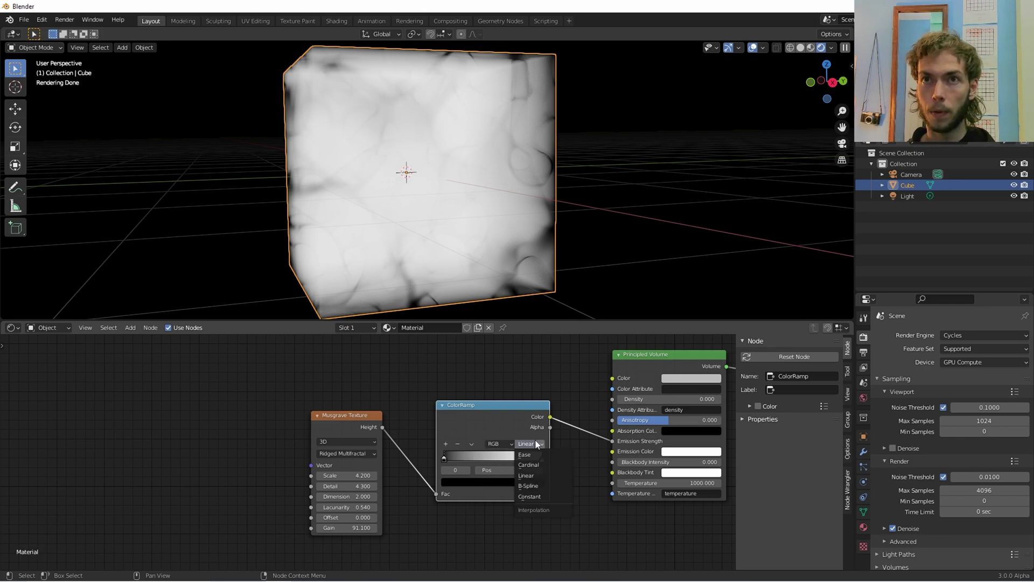
click(530, 495)
drag(540, 459, 445, 460)
drag(445, 461, 441, 461)
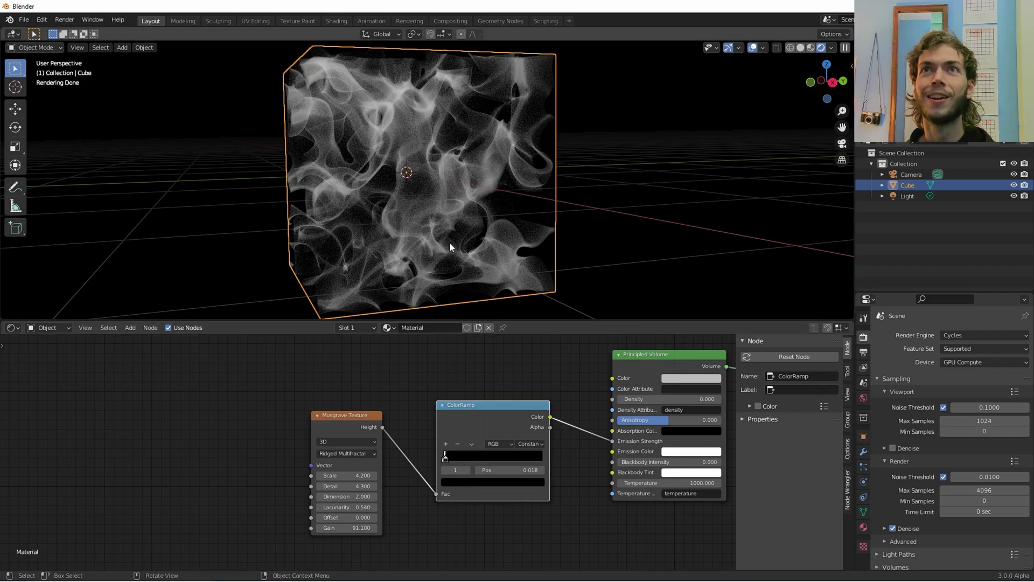
Add Texture Coordinate and Mapping nodes feeding the Musgrave Texture's Vector input
middle_drag(425, 214, 468, 217)
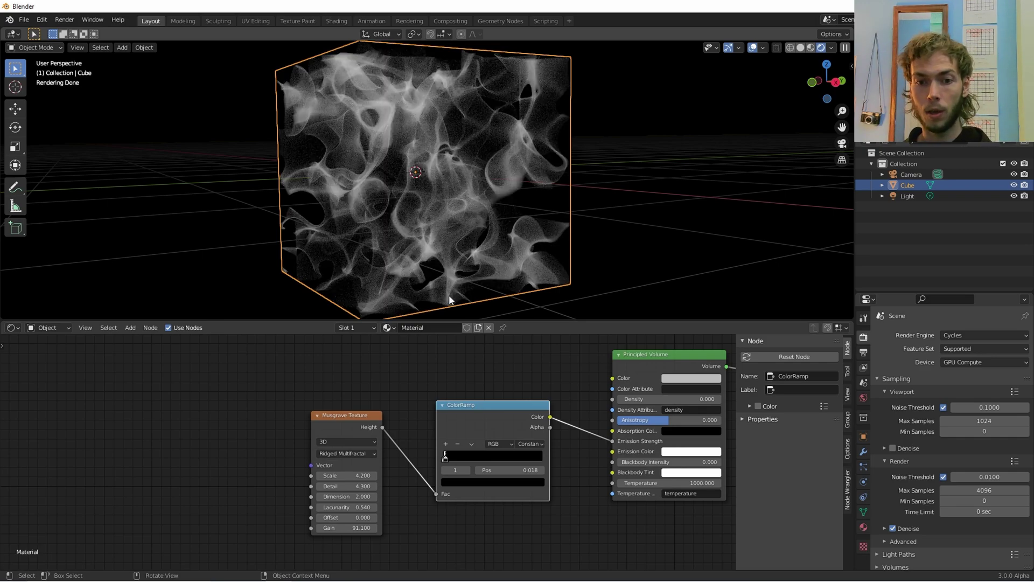
scroll(465, 265, down, 3)
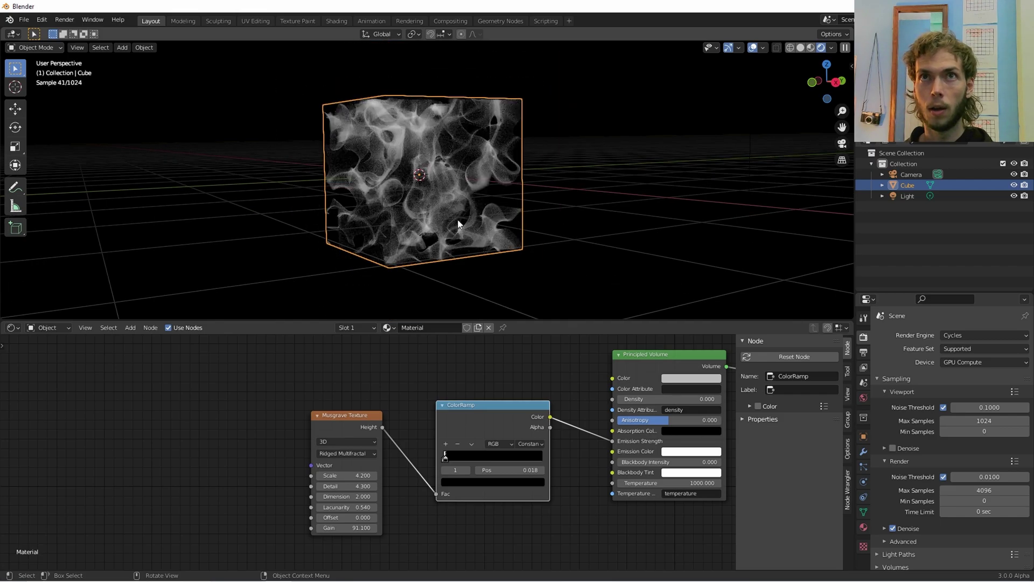
click(341, 438)
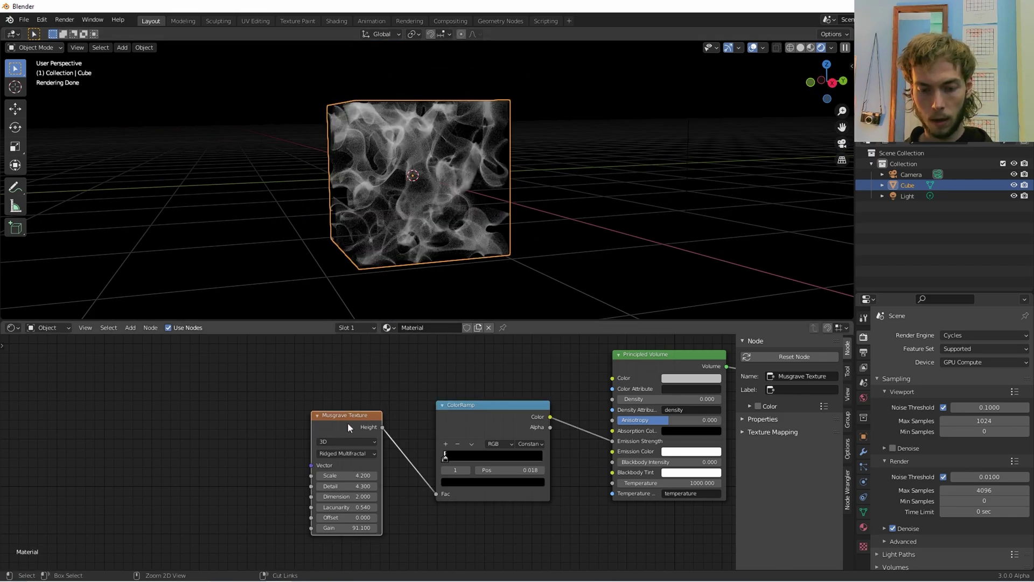
key(ctrl+t)
key(Home)
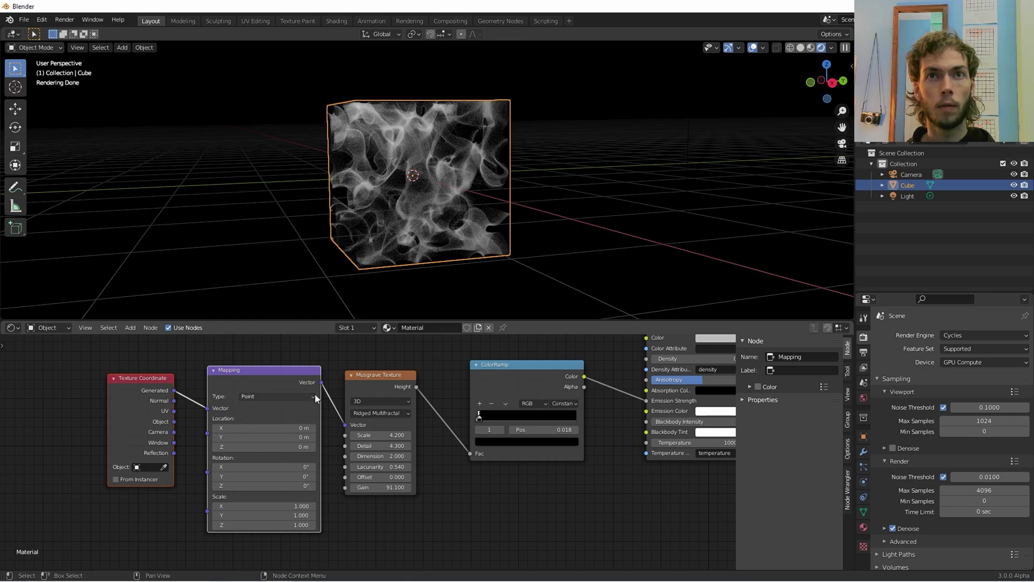
Try reducing the Mapping node's Z scale to 0.55 and undo the change
click(252, 524)
text(1.5)
key(Return)
drag(257, 523, 246, 525)
click(254, 523)
text(0.7)
key(Return)
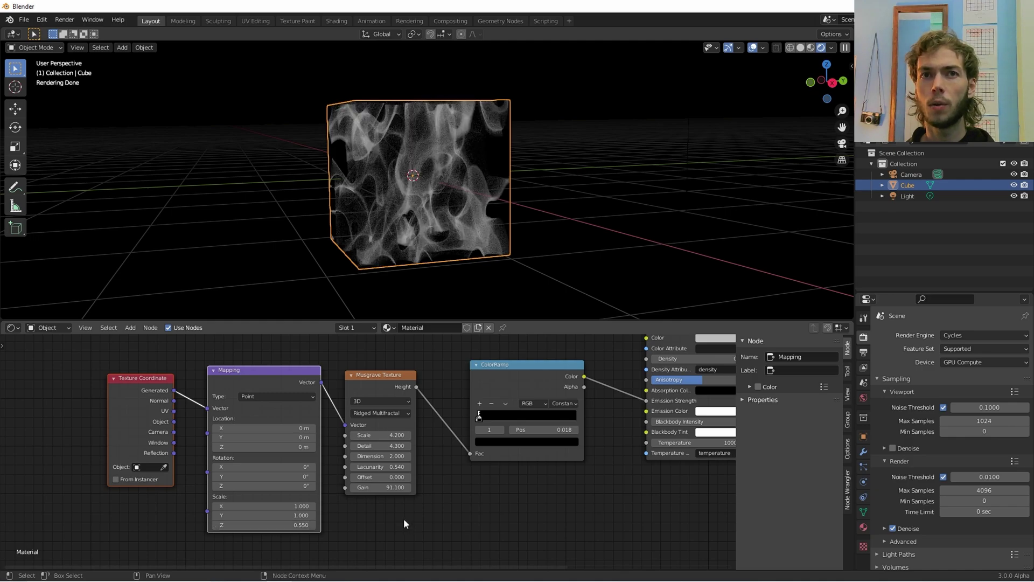
key(ctrl+z)
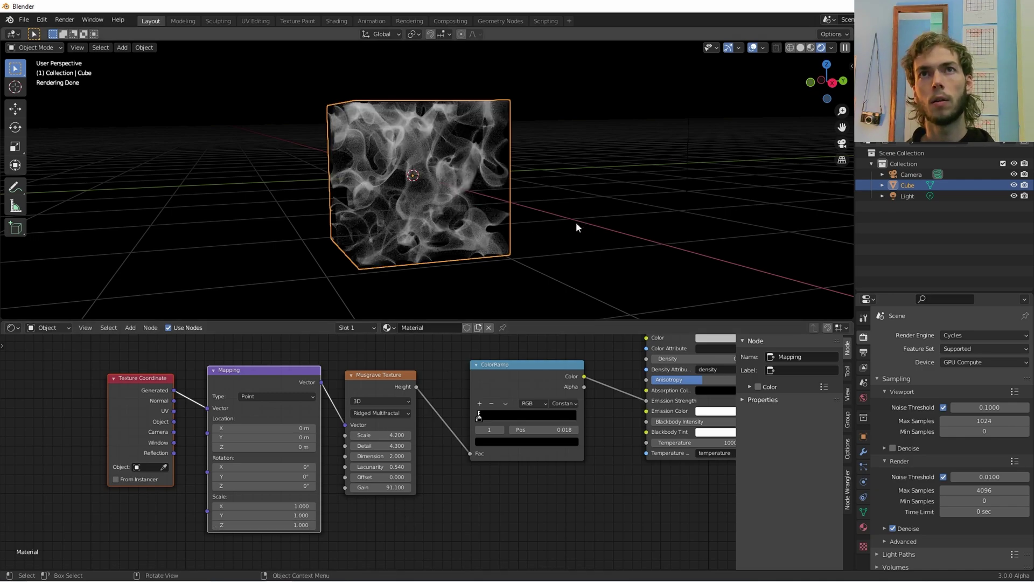
Stretch the cube taller by scaling it along the global Z axis
middle_drag(576, 225, 565, 228)
key(s)
key(z)
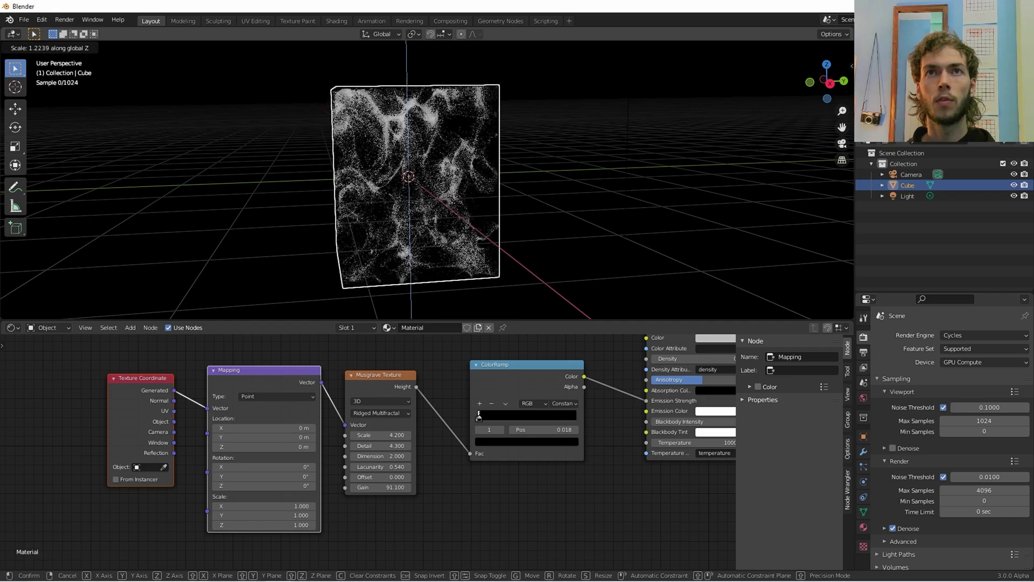
click(653, 203)
Move the cube up along the Z axis until its base sits near the ground grid
key(g)
key(z)
click(524, 213)
middle_drag(524, 213, 514, 203)
key(g)
key(z)
click(513, 204)
middle_drag(528, 111, 446, 273)
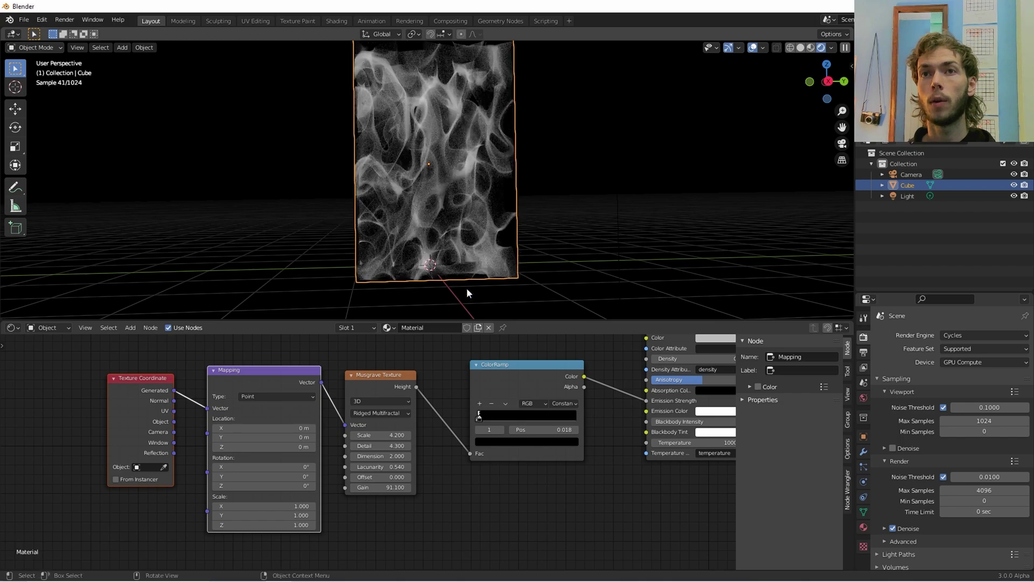
Hide the node editor's sidebar and move the Principled Volume node close to the Material Output
scroll(543, 373, down, 2)
middle_drag(512, 362, 434, 408)
key(n)
scroll(435, 407, down, 2)
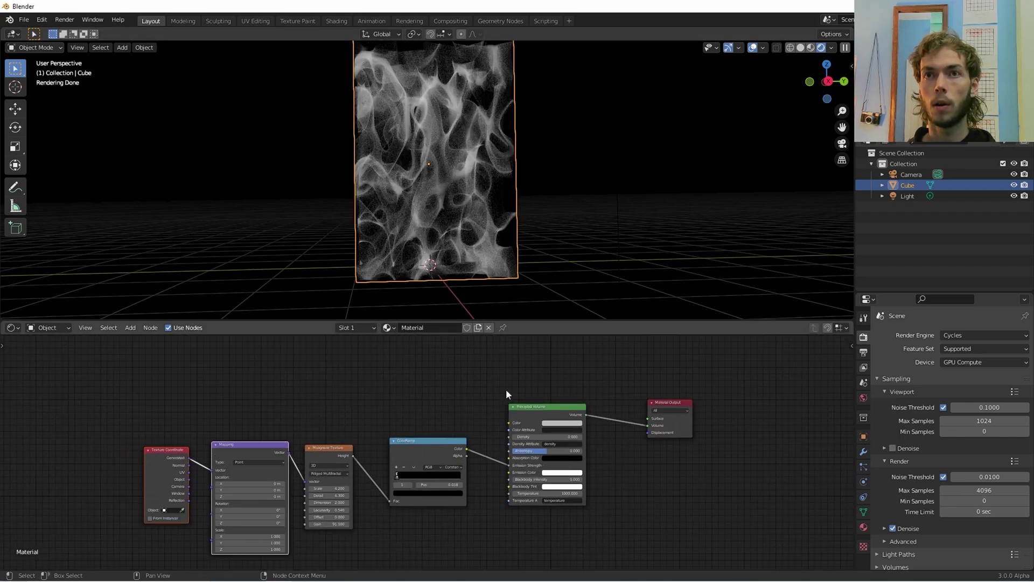
middle_drag(595, 387, 549, 400)
drag(478, 422, 524, 420)
middle_drag(431, 226, 407, 92)
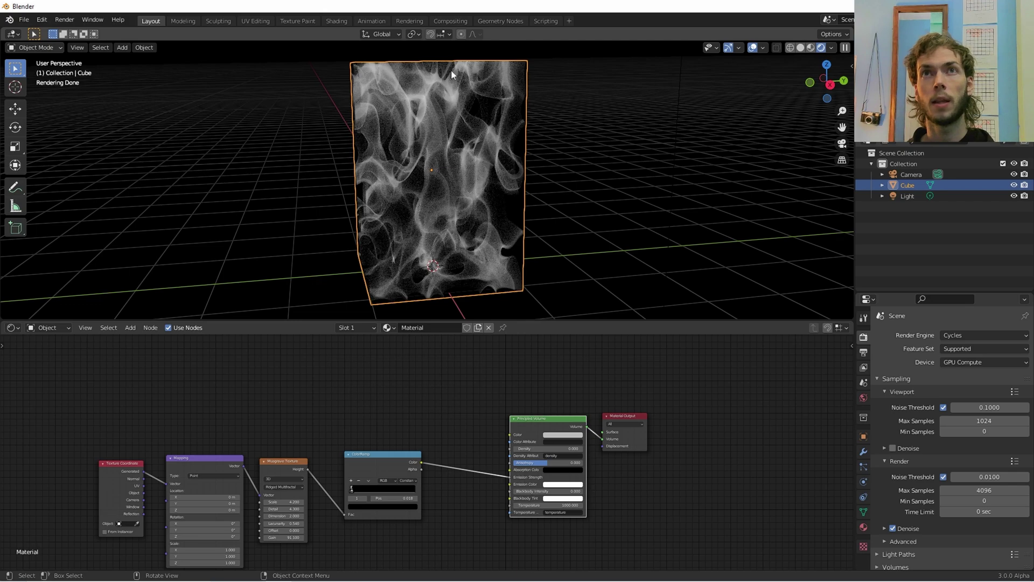
Add a Gradient Texture above the ColorRamp and connect its Color output to the Principled Volume's Emission Strength
middle_drag(429, 388, 470, 418)
key(shift+a)
click(461, 421)
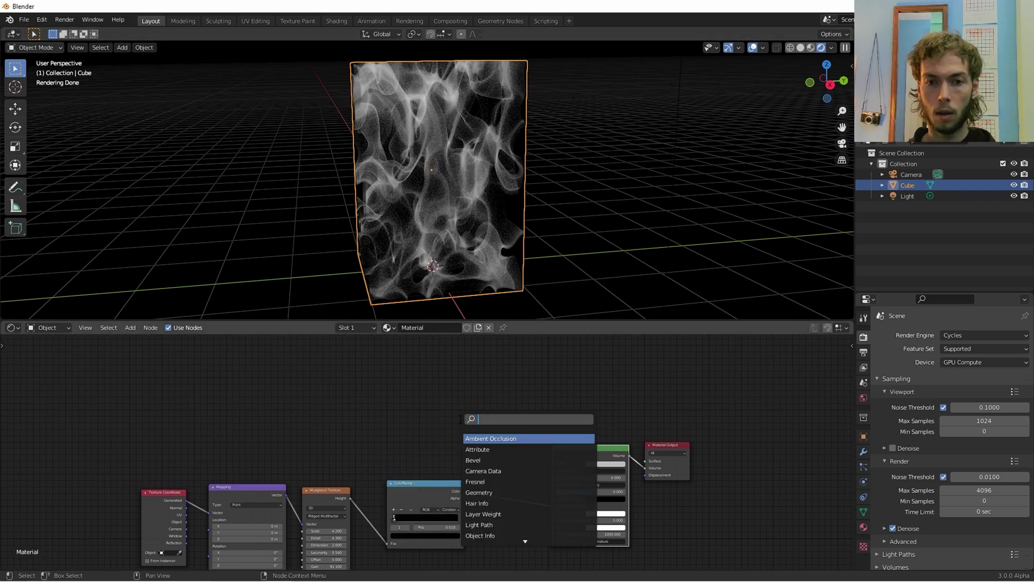
text(grad)
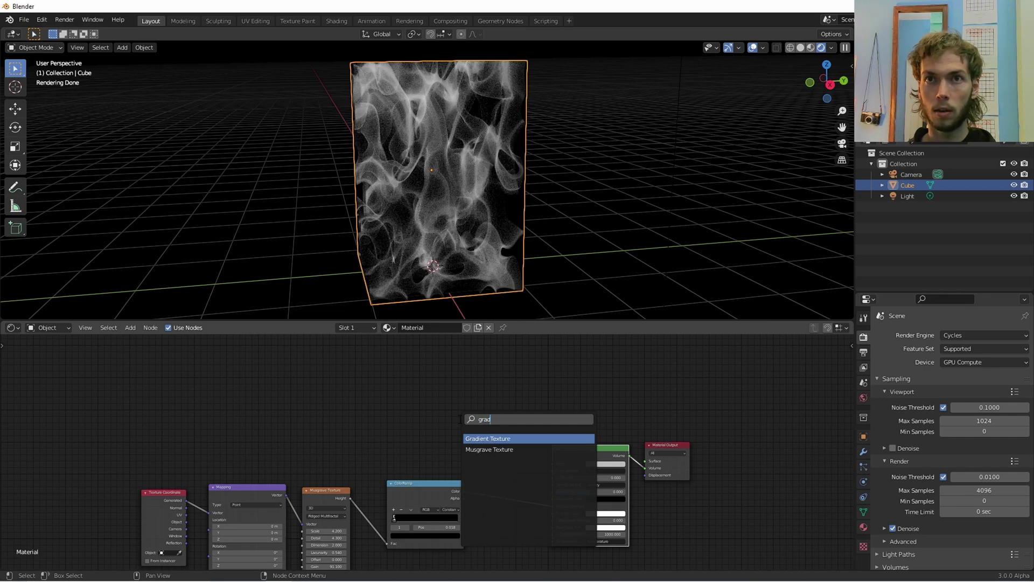
key(Return)
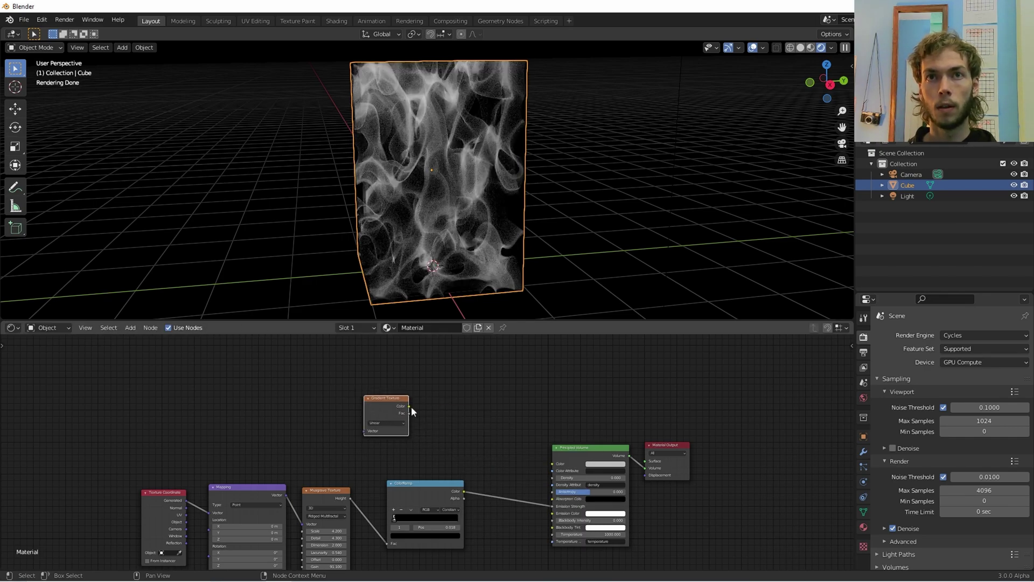
drag(409, 412, 552, 506)
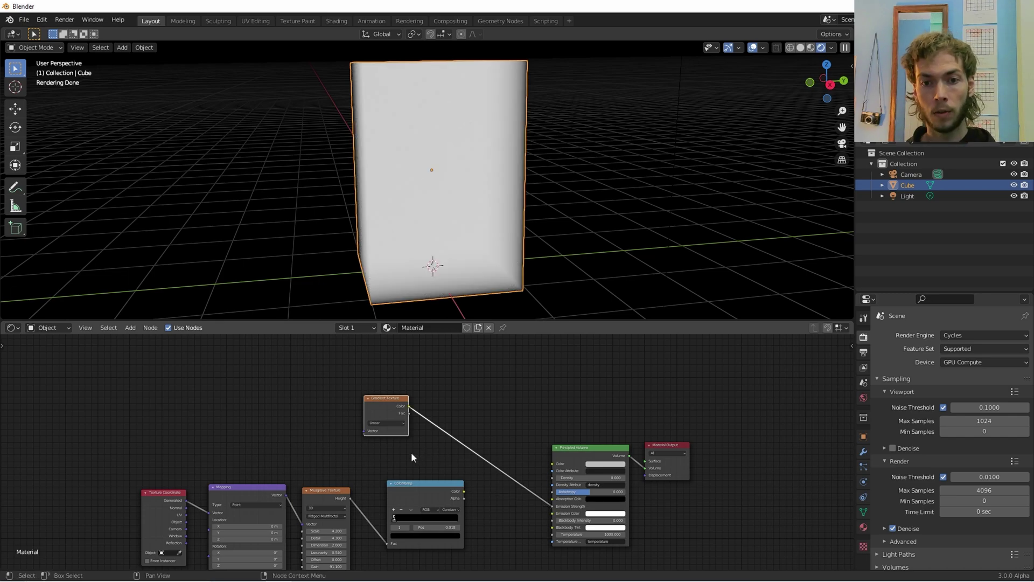
Add Texture Coordinate and Mapping nodes to the Gradient Texture and position them above the Musgrave nodes
scroll(379, 449, up, 4)
middle_drag(359, 434, 425, 474)
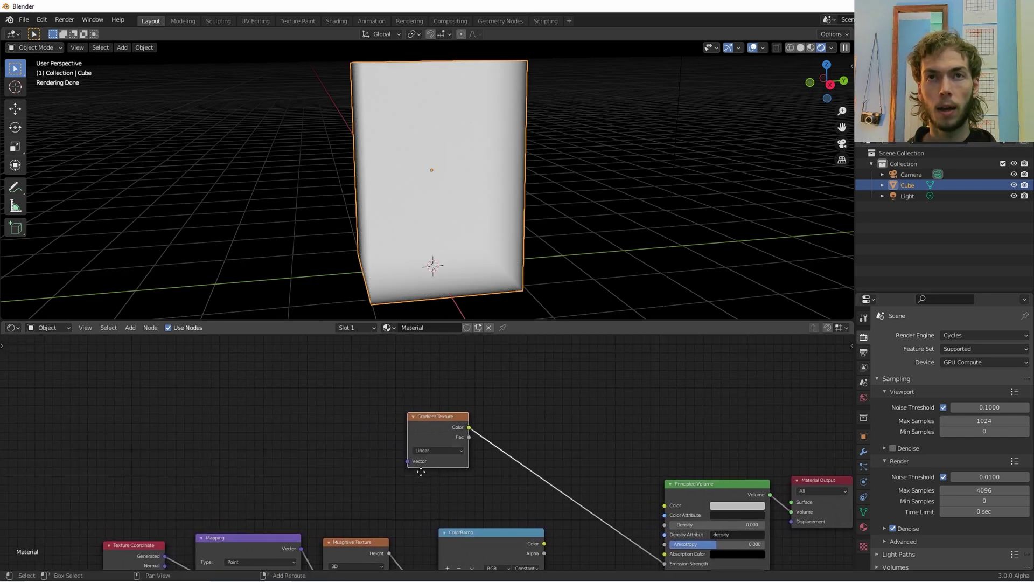
key(ctrl+t)
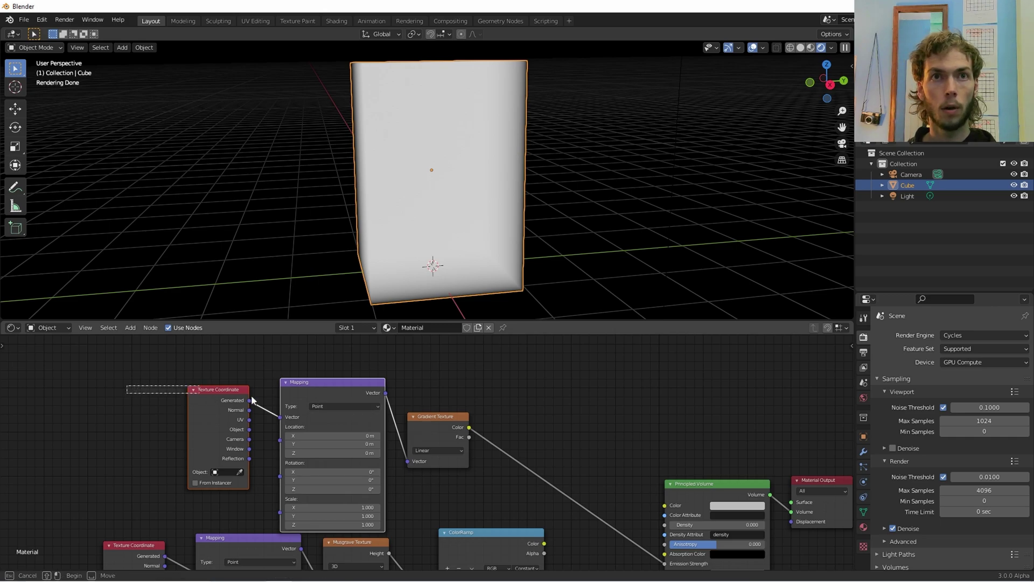
drag(316, 382, 288, 366)
scroll(377, 455, up, 2)
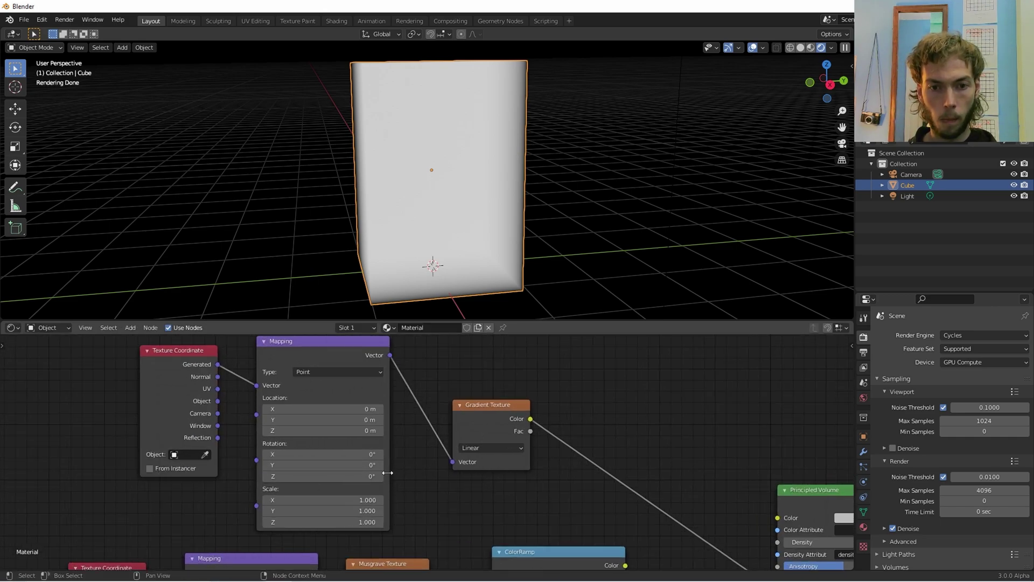
Try a Y rotation of 90° and an X location of -0.6 m on the gradient's Mapping node
drag(361, 468, 426, 465)
middle_drag(312, 258, 485, 259)
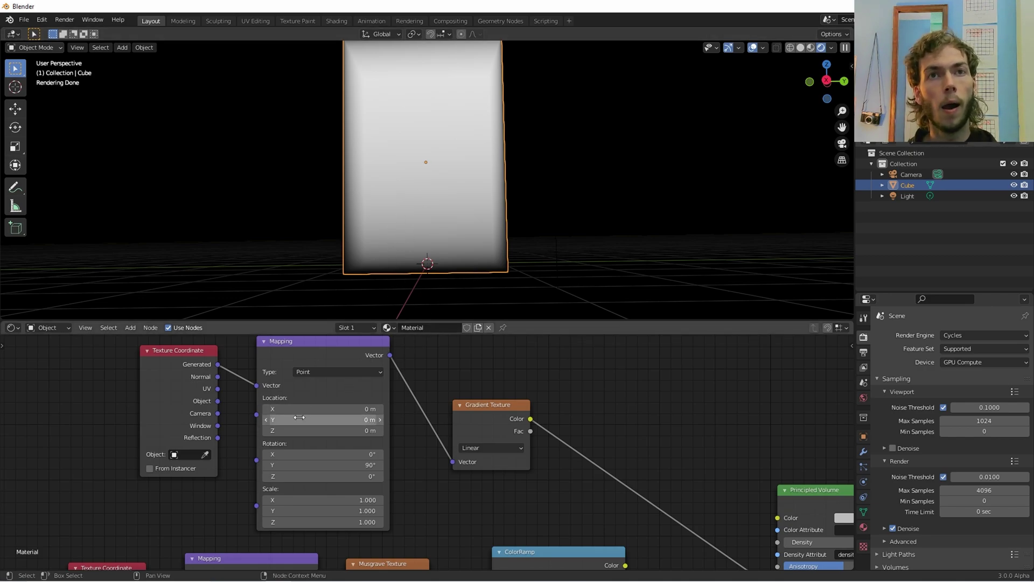
drag(303, 433, 372, 434)
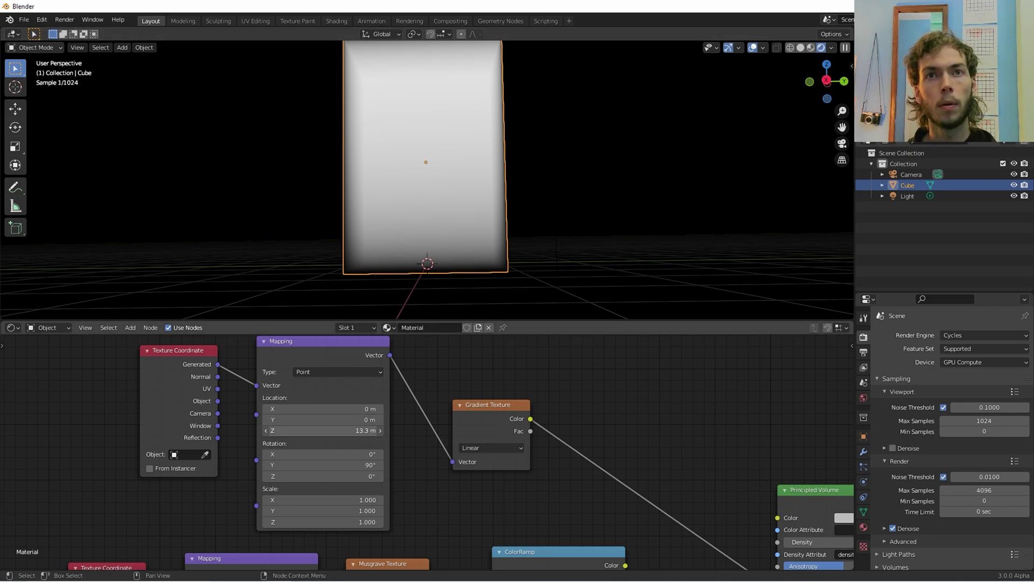
right_click(303, 433)
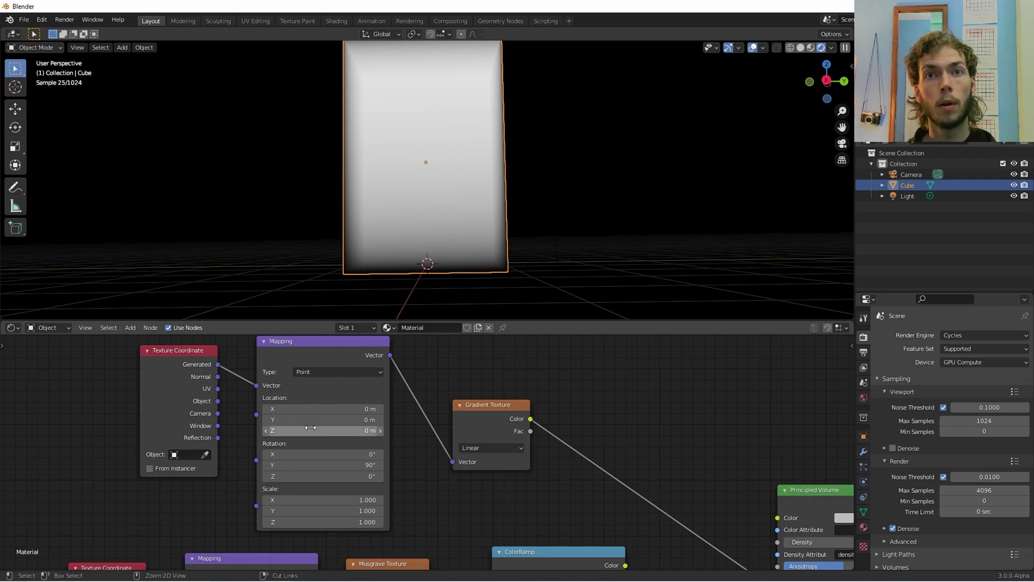
mouse_move(312, 411)
mouse_down()
mouse_move(321, 411)
mouse_move(301, 409)
mouse_up()
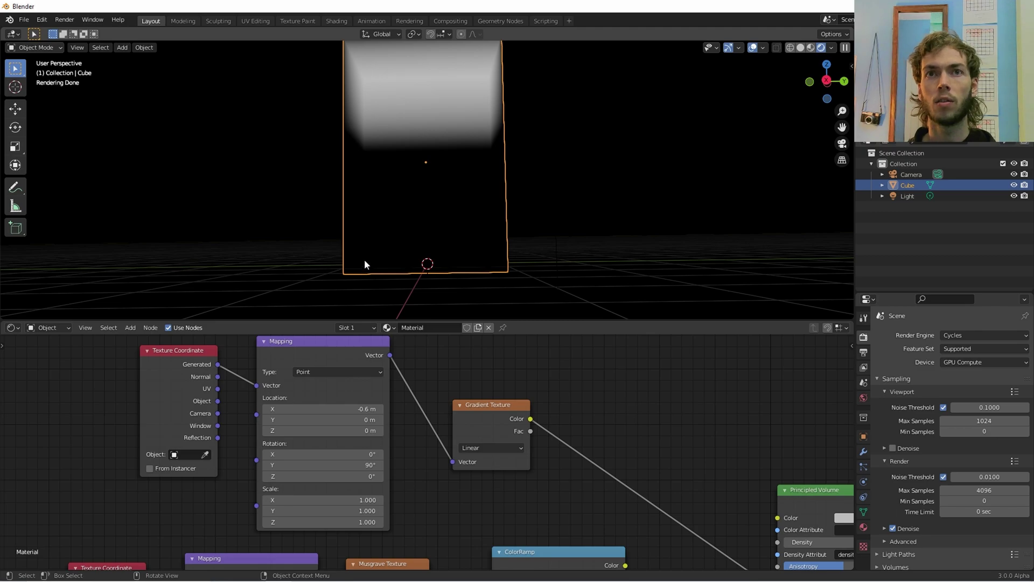
middle_drag(280, 231, 286, 246)
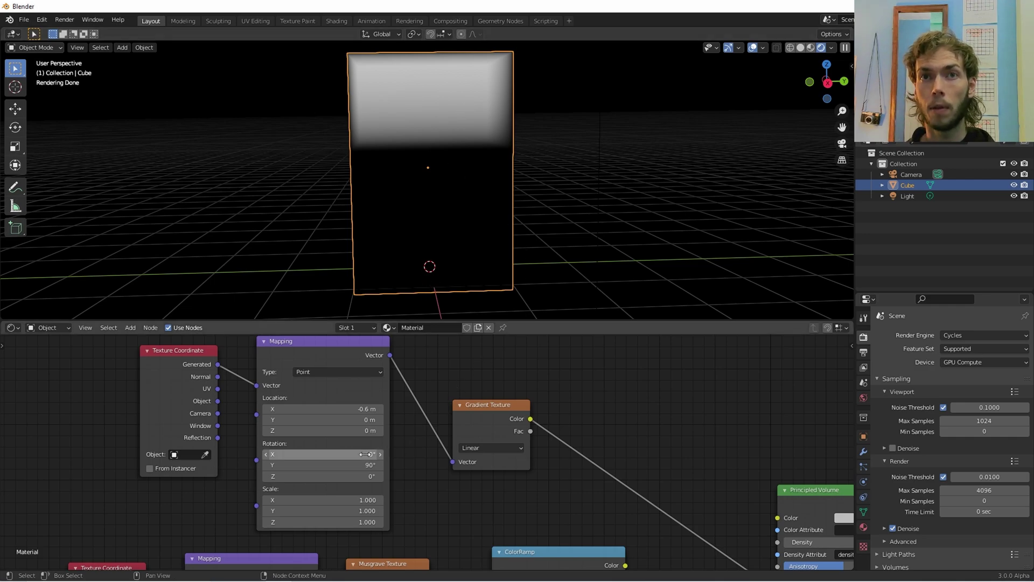
Set the gradient's Mapping node to a Y rotation of 270° and an X location of 0.84 m
drag(472, 424, 492, 424)
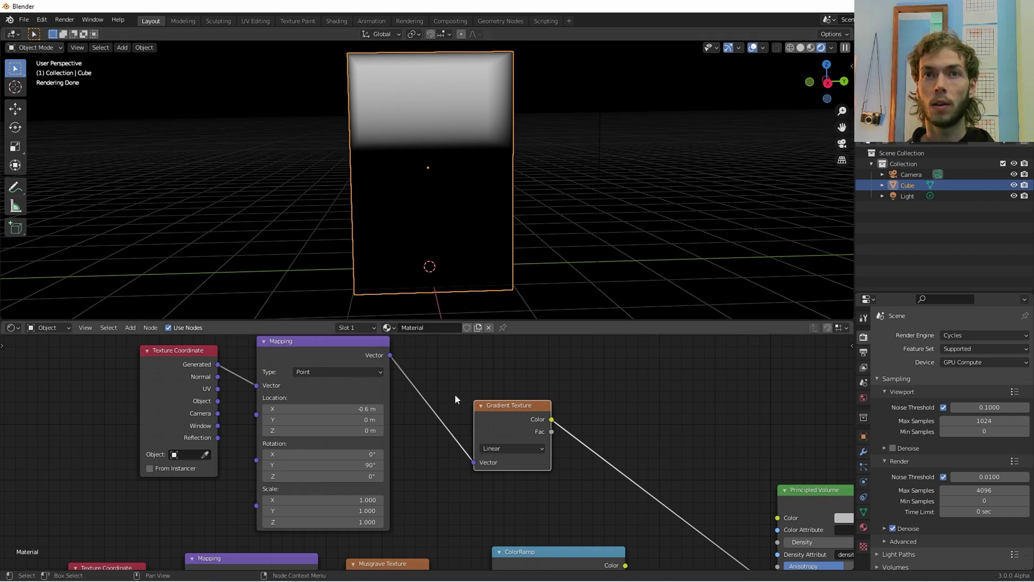
drag(345, 464, 381, 464)
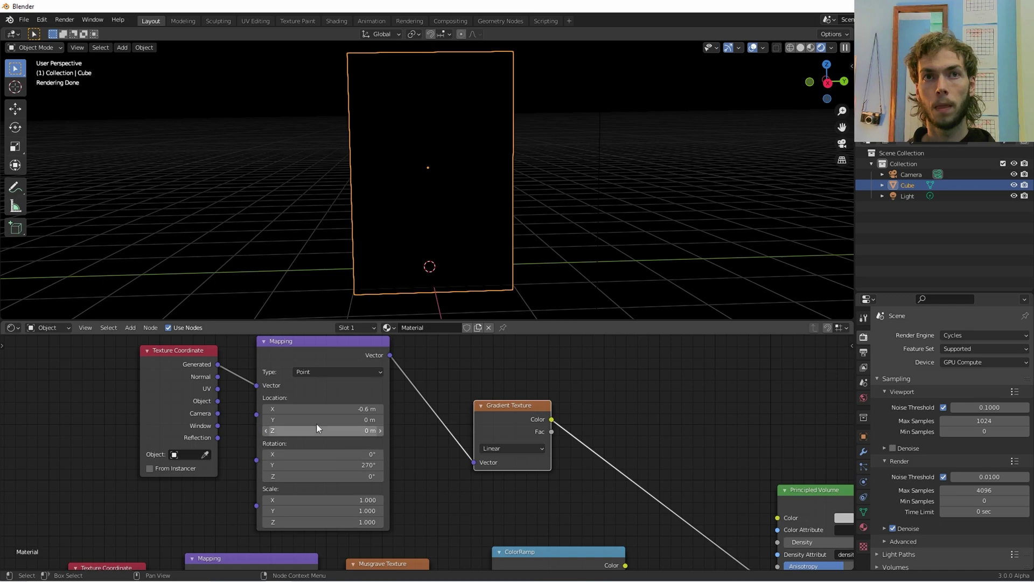
drag(333, 409, 364, 409)
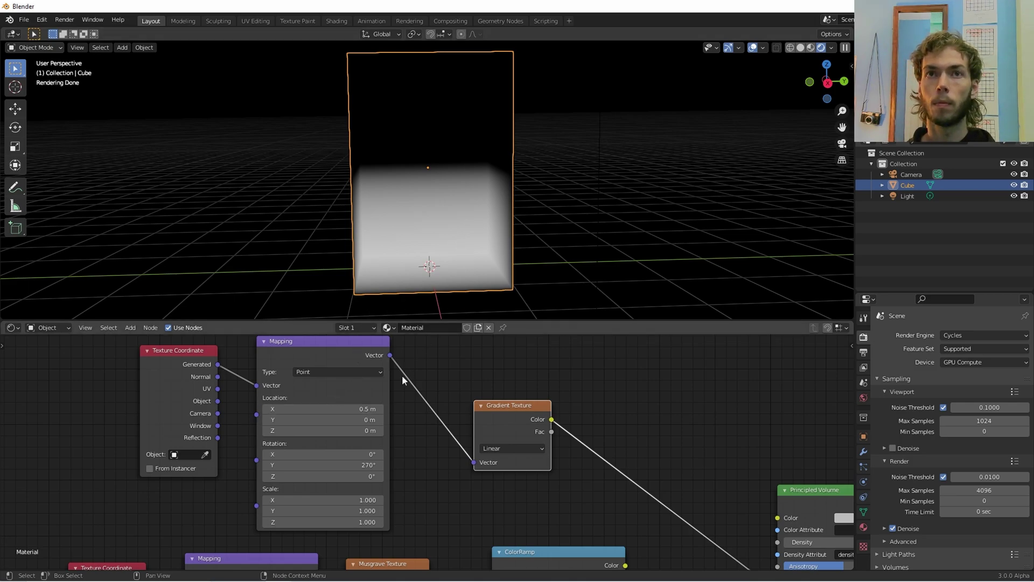
drag(325, 410, 345, 418)
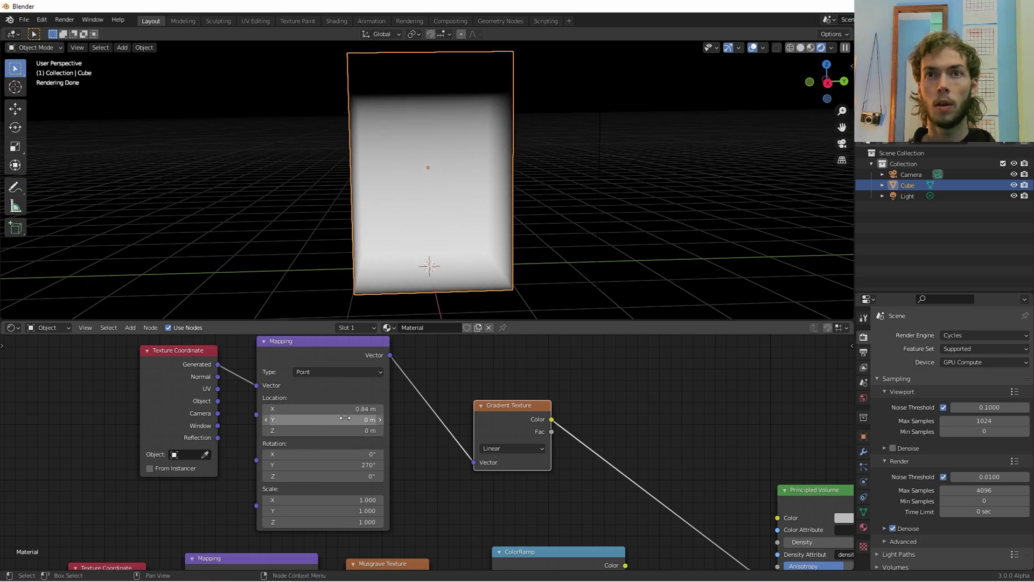
Move the Gradient Texture closer to its Mapping node and set its gradient type to Easing
drag(500, 428, 451, 400)
click(460, 418)
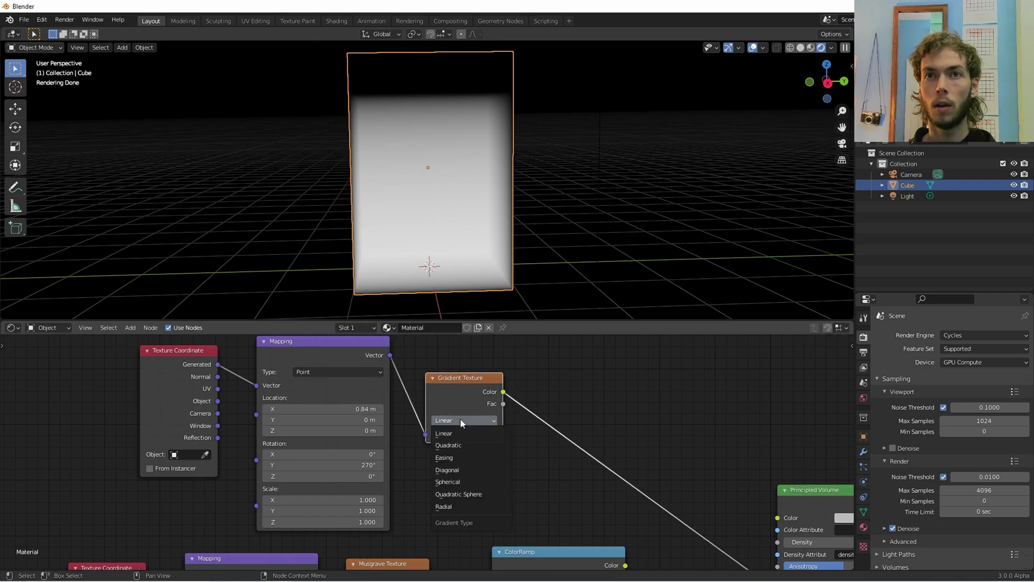
click(457, 456)
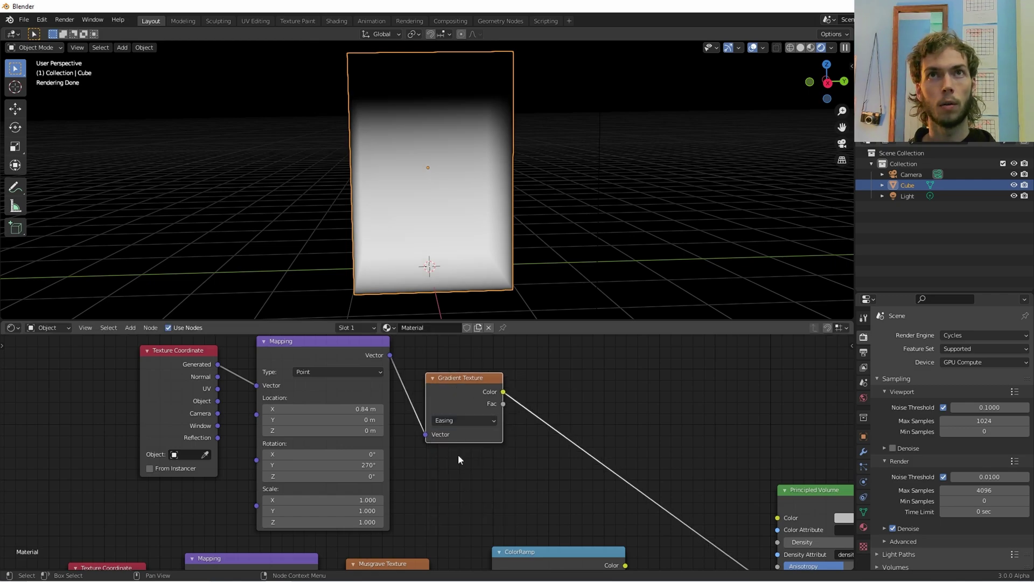
Try the Quadratic Sphere gradient type and return the Gradient Texture to Easing
click(462, 421)
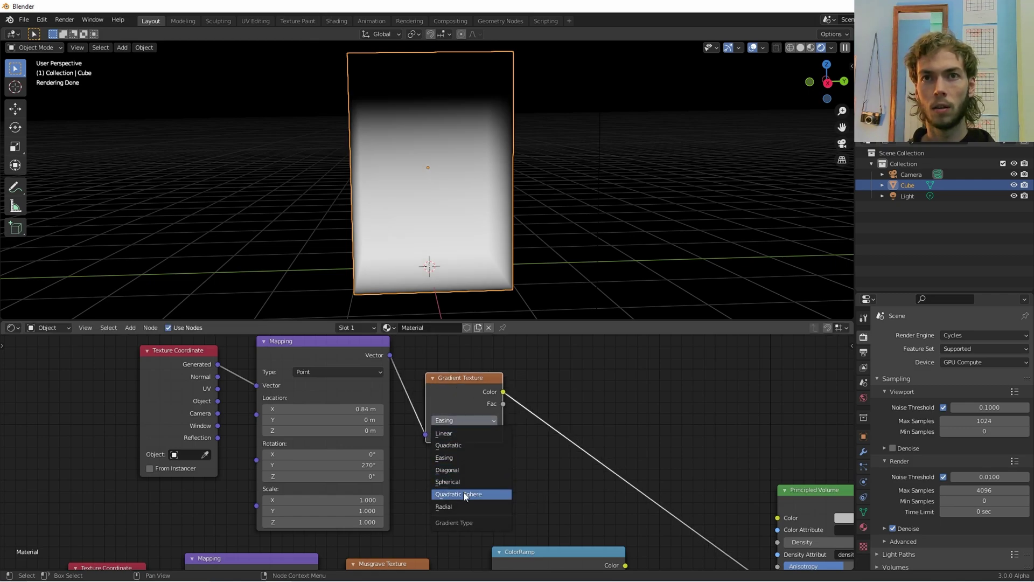
click(464, 496)
click(465, 421)
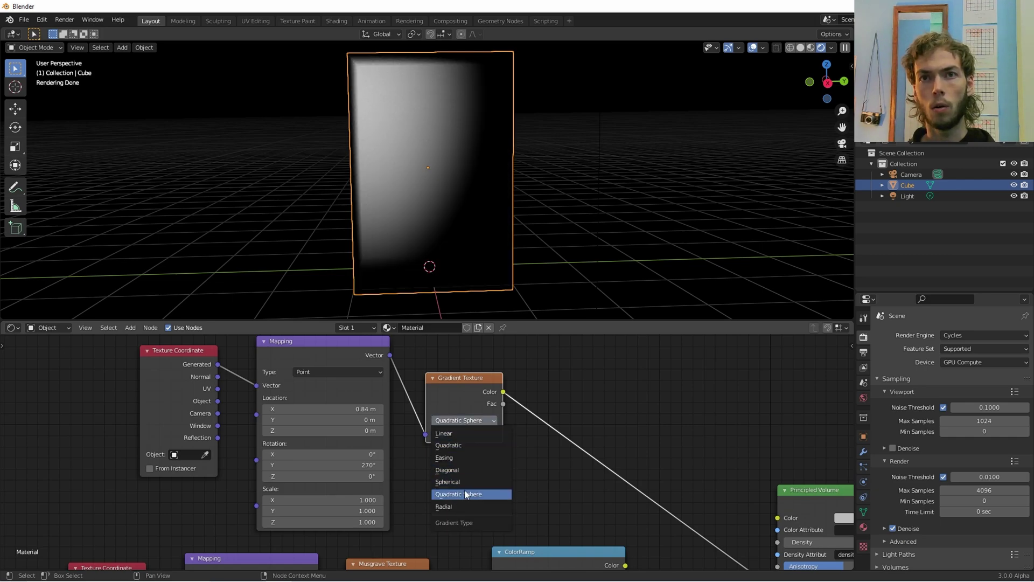
click(462, 457)
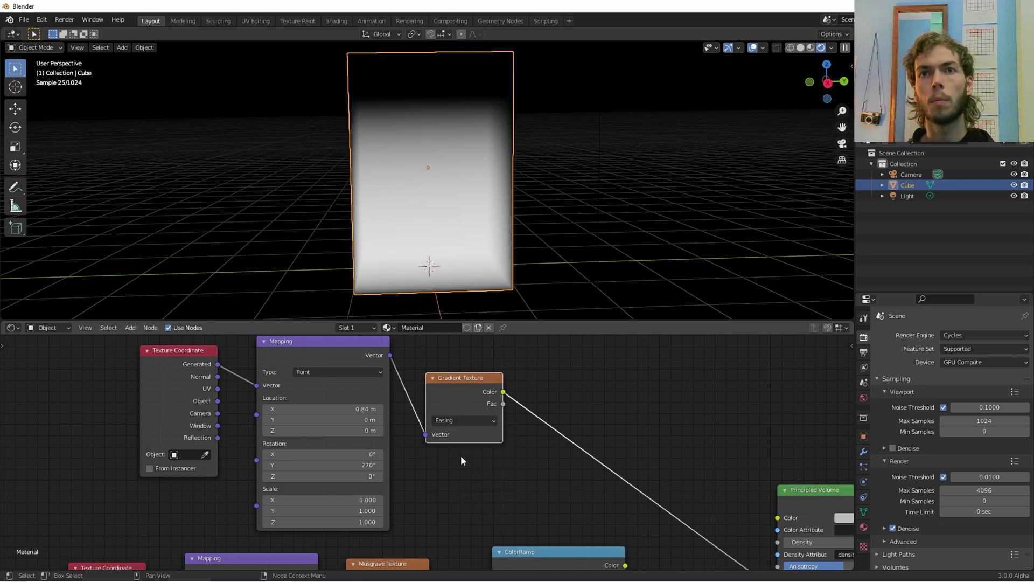
Nudge the Gradient Texture toward its Mapping node and insert a Math node set to Power on its link to the Principled Volume
drag(473, 380, 460, 366)
middle_drag(520, 451, 478, 476)
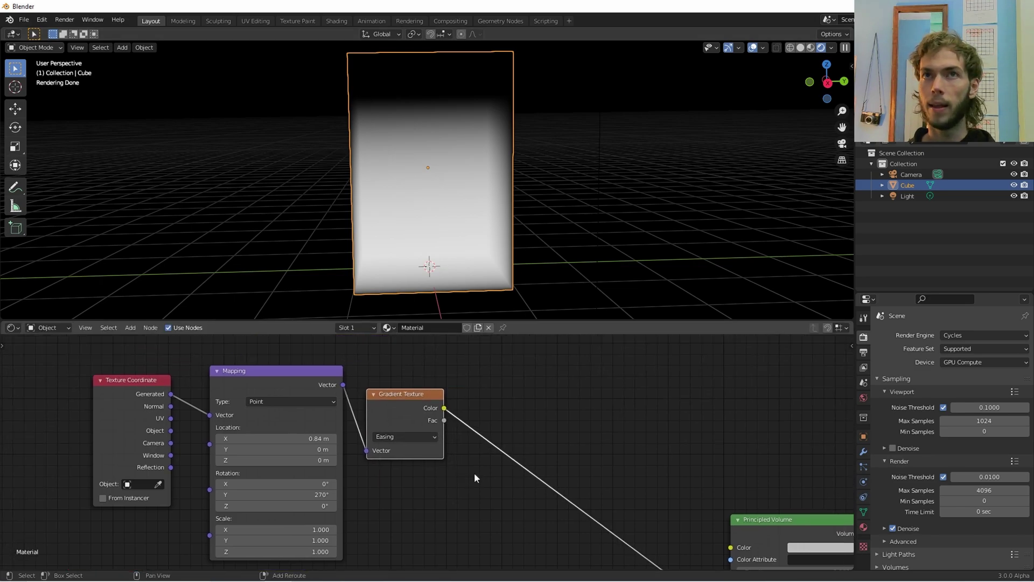
middle_drag(447, 280, 483, 279)
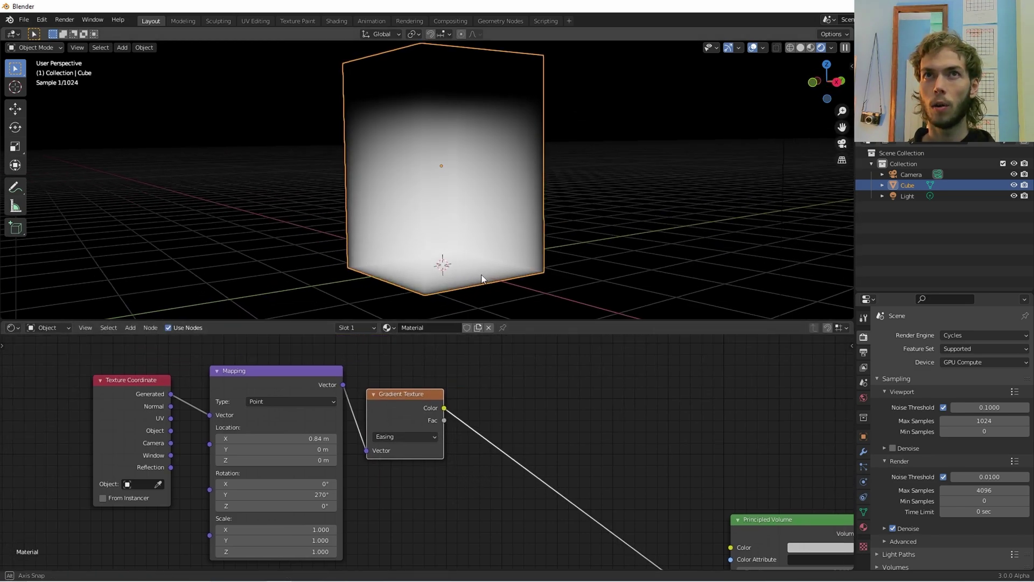
key(shift+a)
click(506, 455)
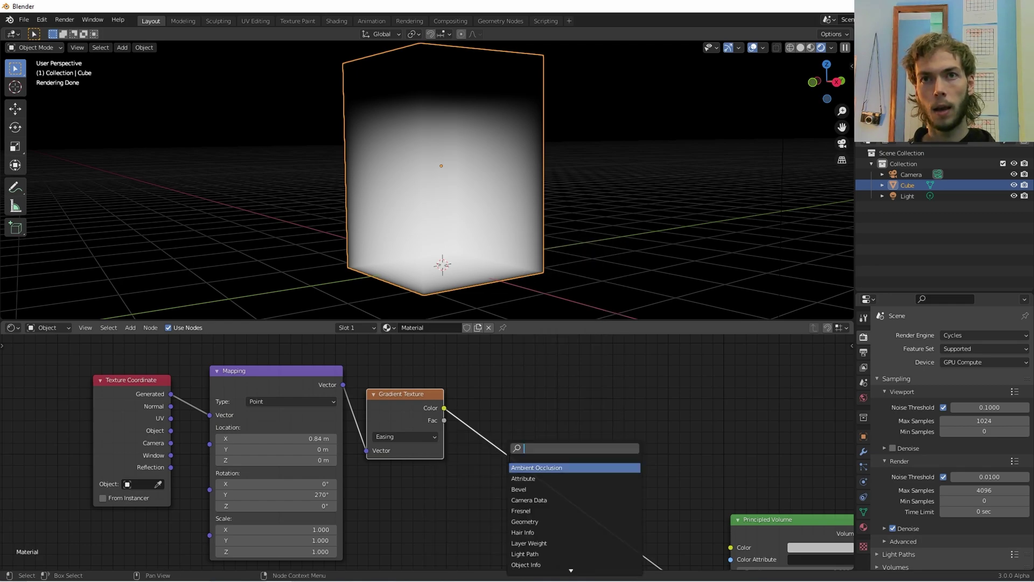
text(math)
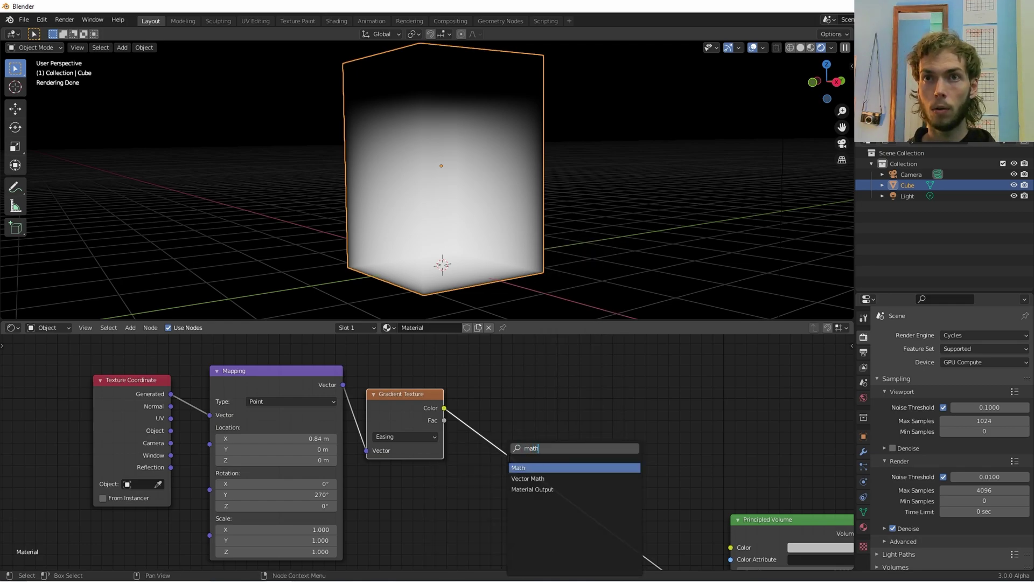
key(Return)
click(516, 448)
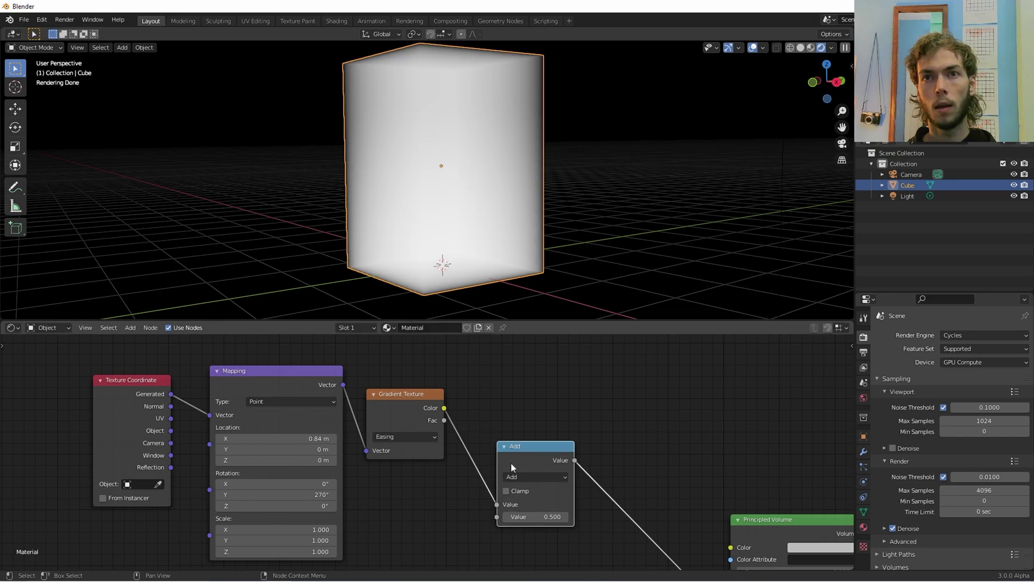
click(515, 478)
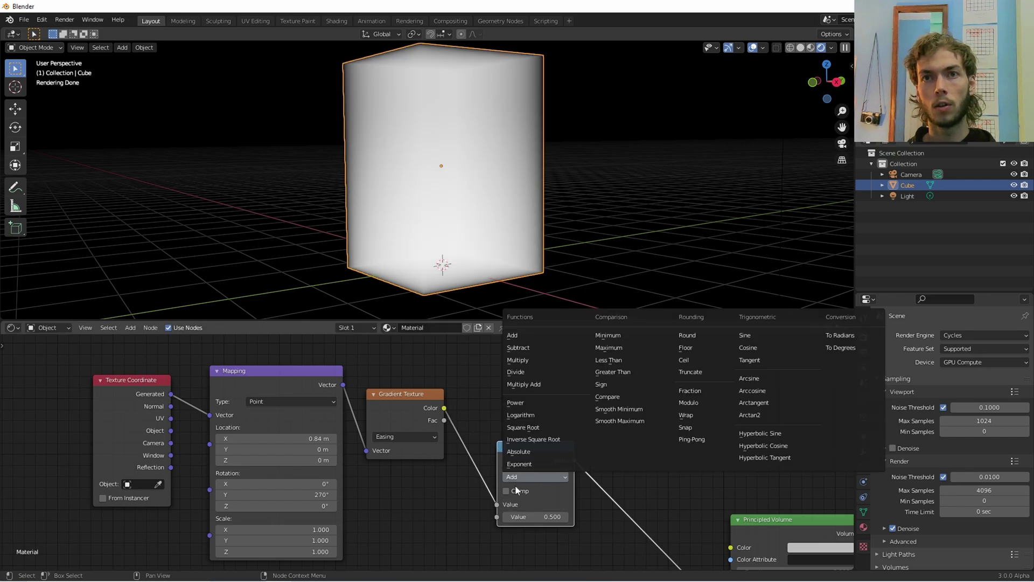
click(536, 402)
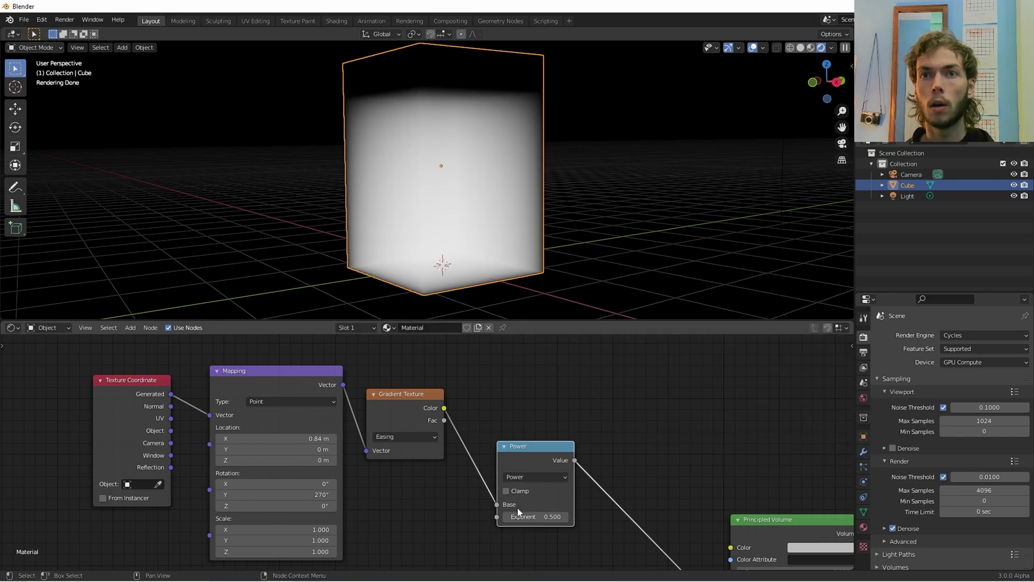
Set the Power exponent to 6.8 and the gradient Mapping node's X location to 1.29 m
drag(535, 517, 569, 517)
key(ctrl+z)
drag(318, 438, 340, 438)
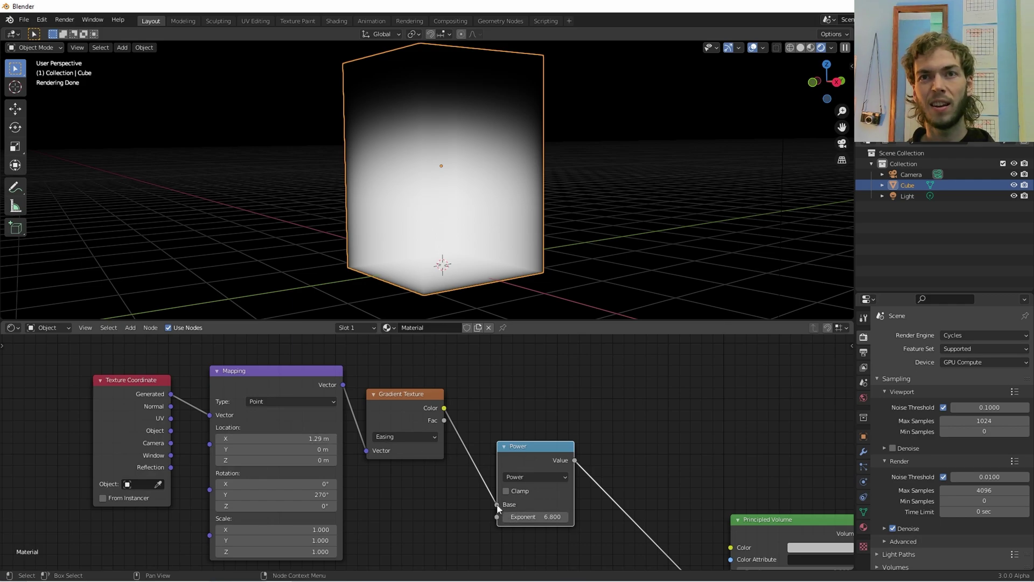
Try routing the Gradient Texture color straight into Emission Strength, bypassing the Power node, and undo the rerouting
scroll(454, 509, down, 1)
middle_drag(455, 510, 367, 456)
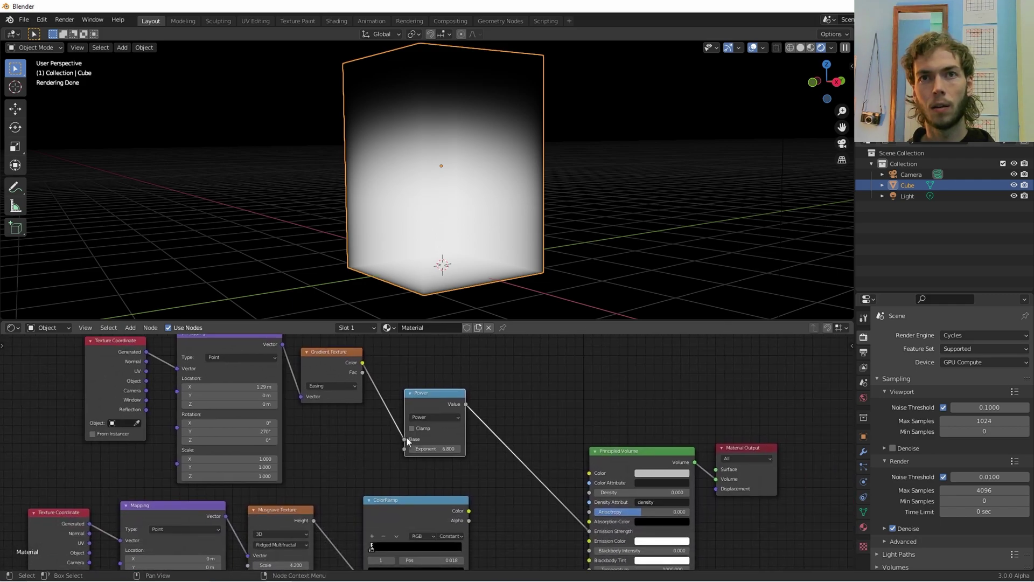
drag(405, 442, 589, 531)
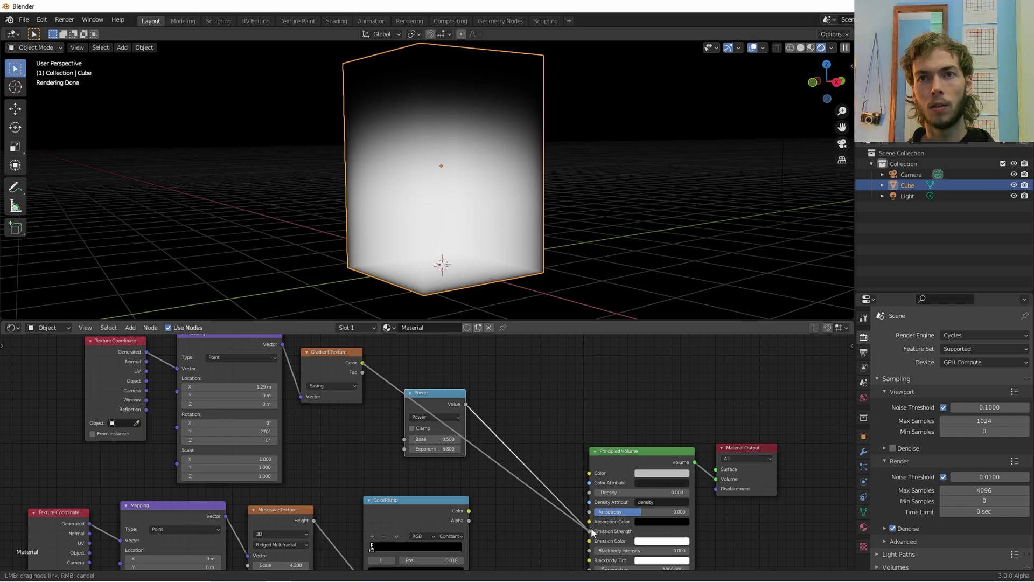
key(ctrl+z)
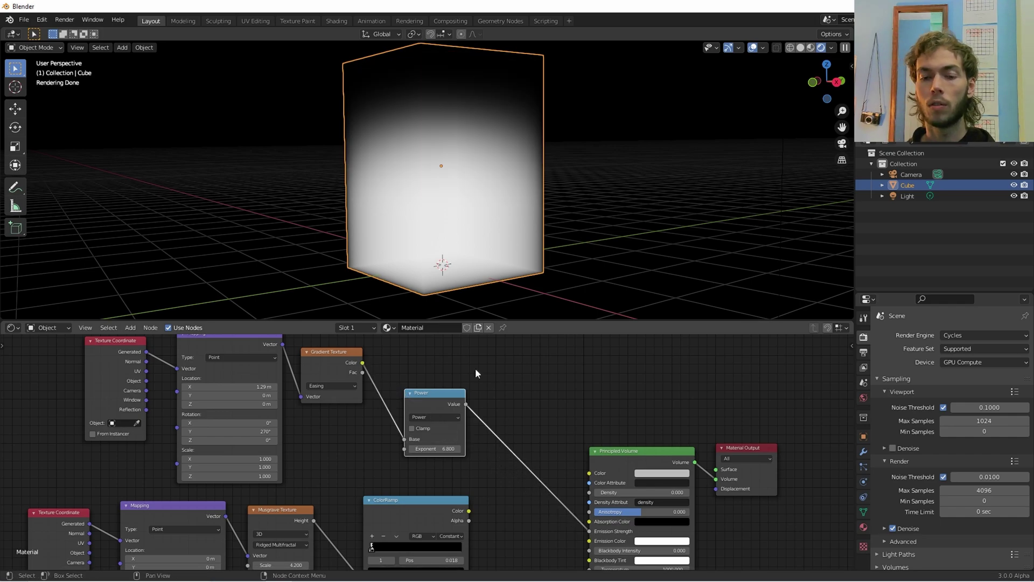
Try linking the Musgrave ColorRamp's color to Emission Strength and disconnect that link
scroll(515, 432, down, 2)
middle_drag(515, 519, 524, 484)
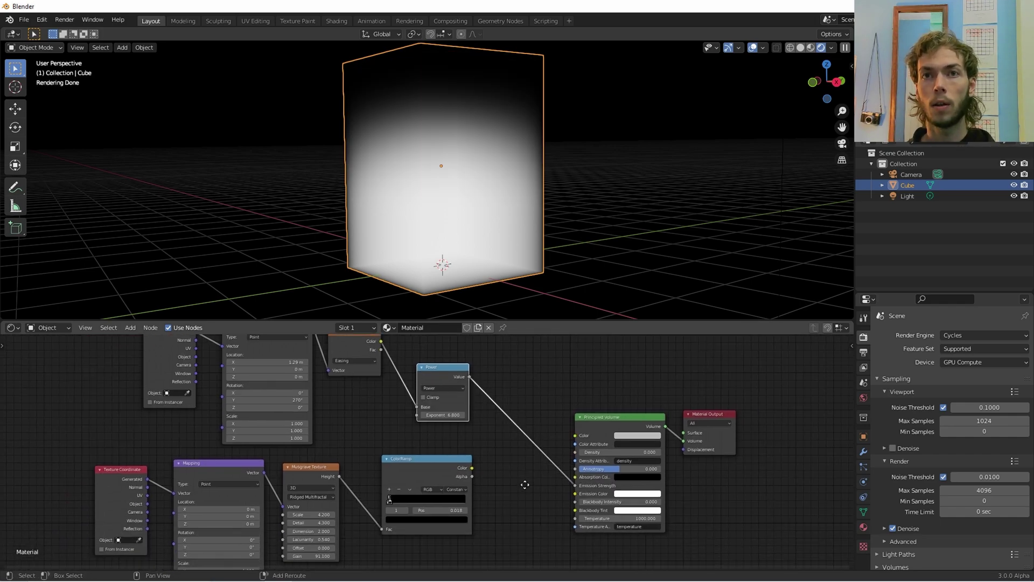
drag(471, 468, 576, 489)
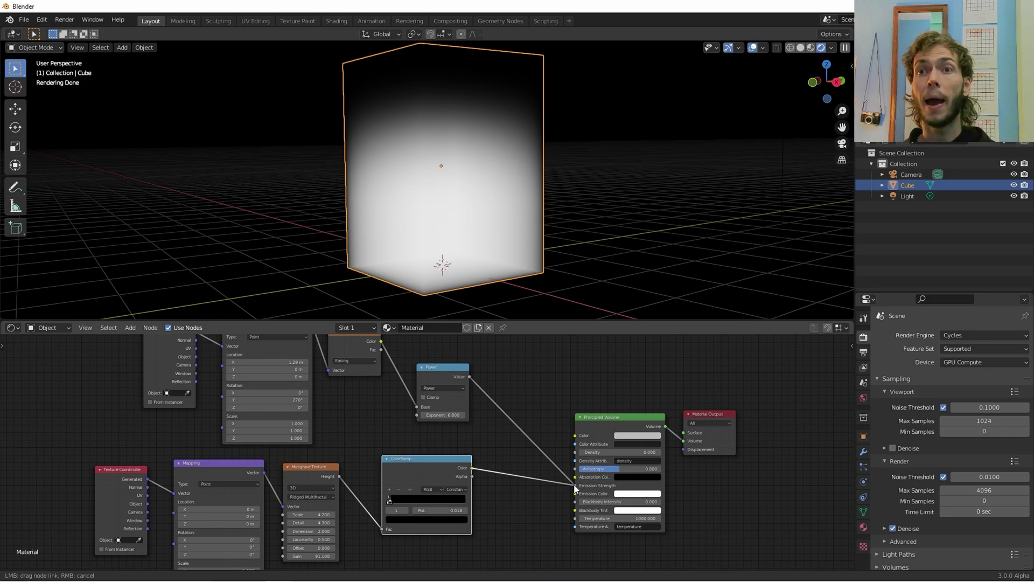
drag(575, 488, 536, 455)
Add a MixRGB node between the two texture chains and the Principled Volume
key(shift+a)
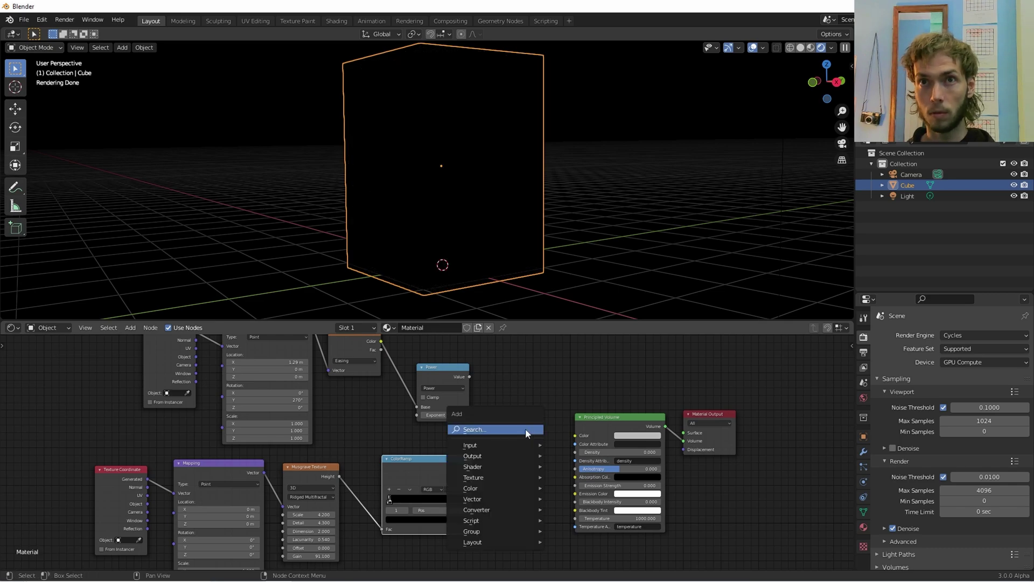
click(526, 430)
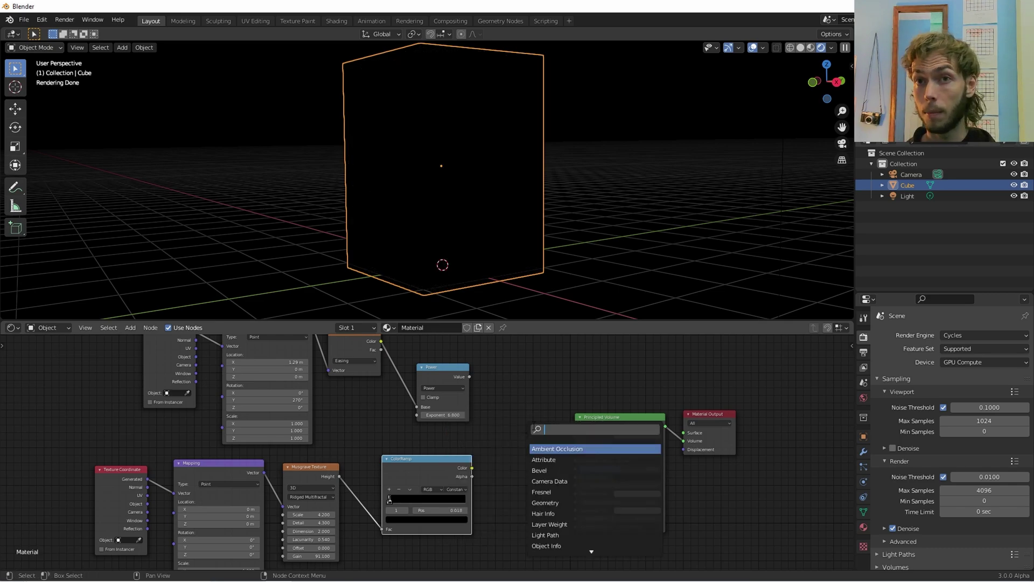
text(mix)
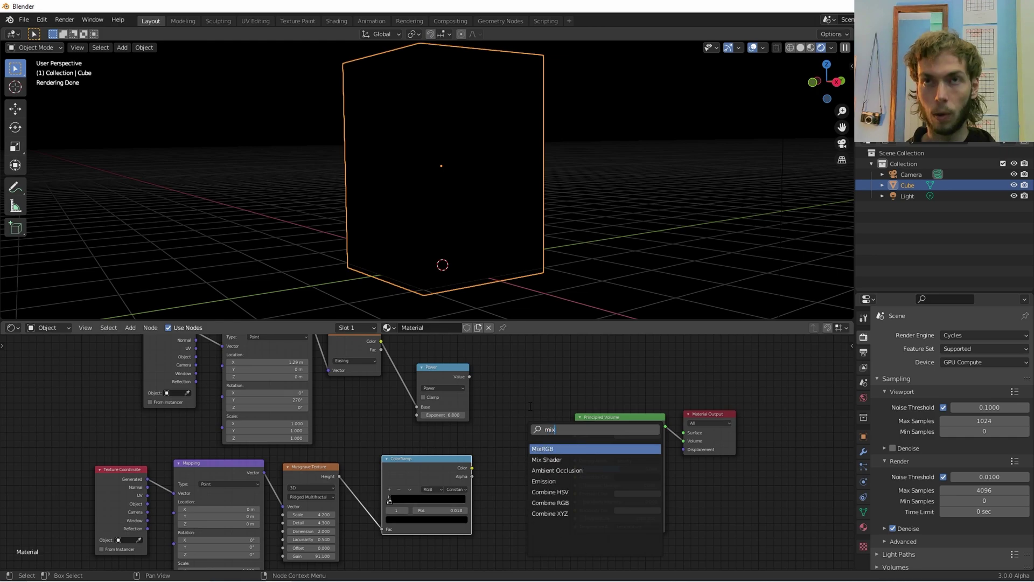
key(Return)
click(506, 386)
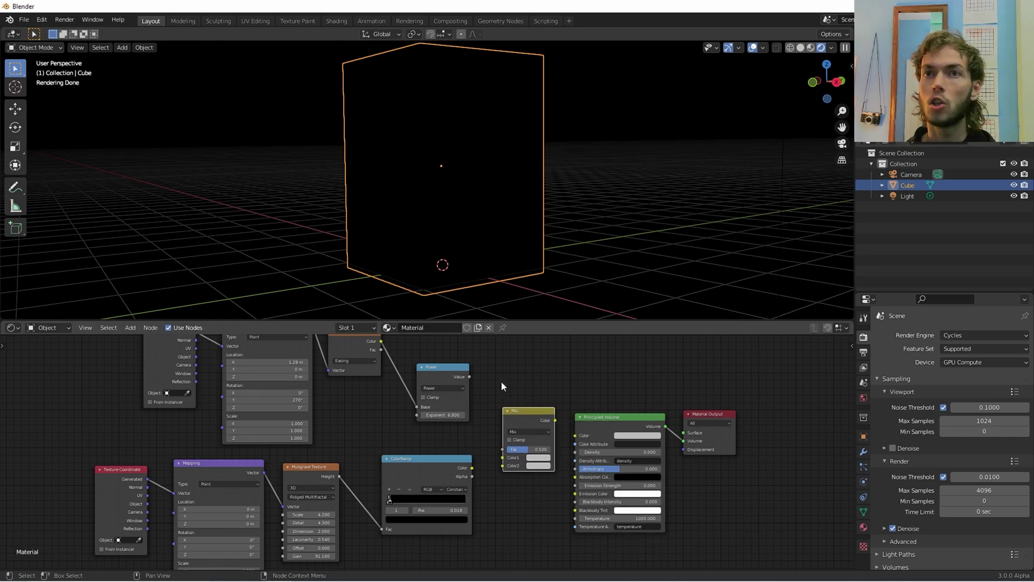
Feed the Power value into the Mix factor and the ColorRamp into Color2, with Color1 black and the output linked to Emission Color
drag(469, 376, 498, 467)
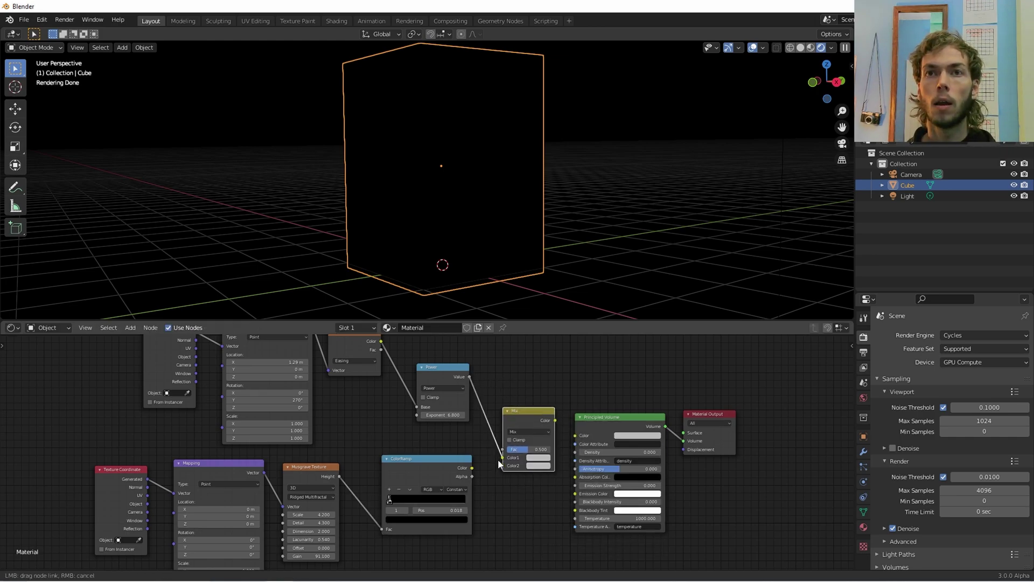
mouse_move(499, 458)
mouse_down()
mouse_move(502, 450)
mouse_move(503, 466)
mouse_up()
click(534, 458)
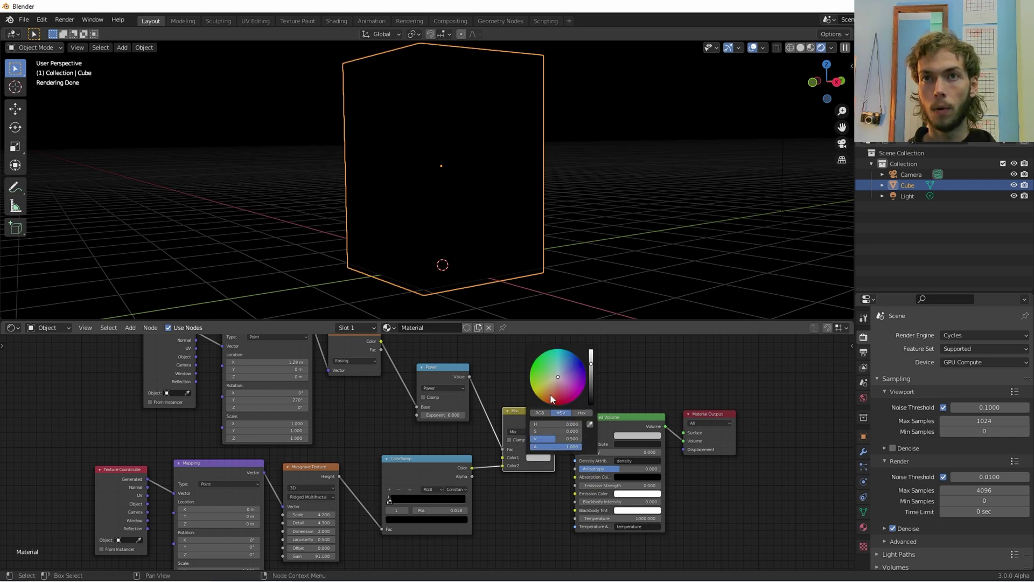
drag(592, 380, 575, 493)
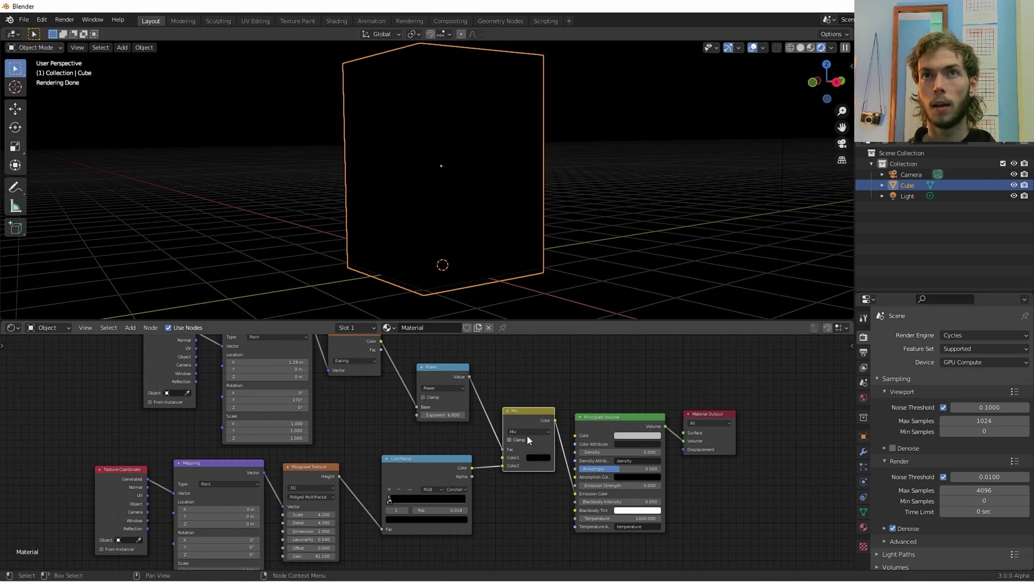
Move the Mix node up slightly and reroute its color output into the Principled Volume's Emission Strength
drag(519, 415, 516, 397)
scroll(390, 471, up, 1)
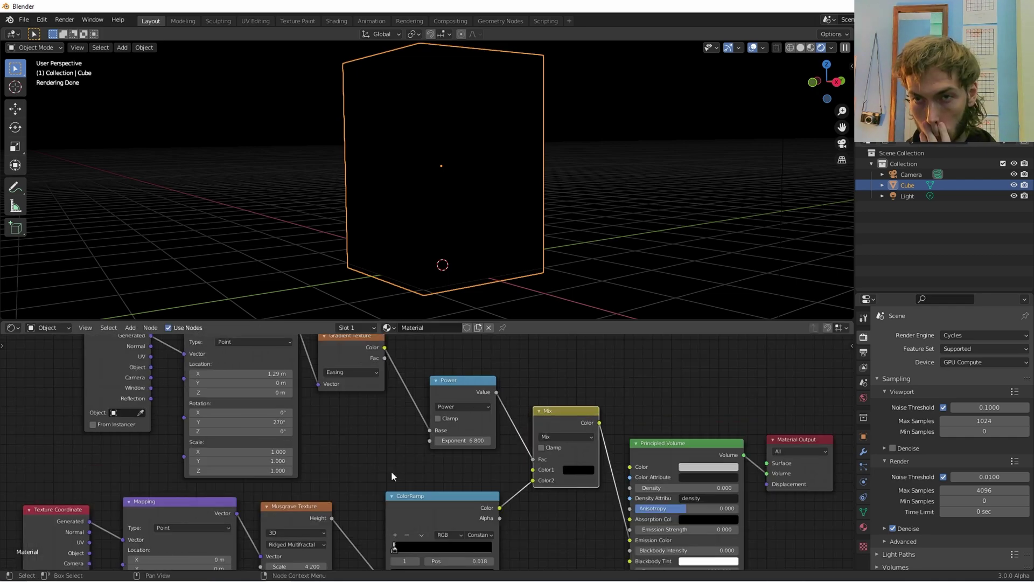
middle_drag(614, 526, 569, 491)
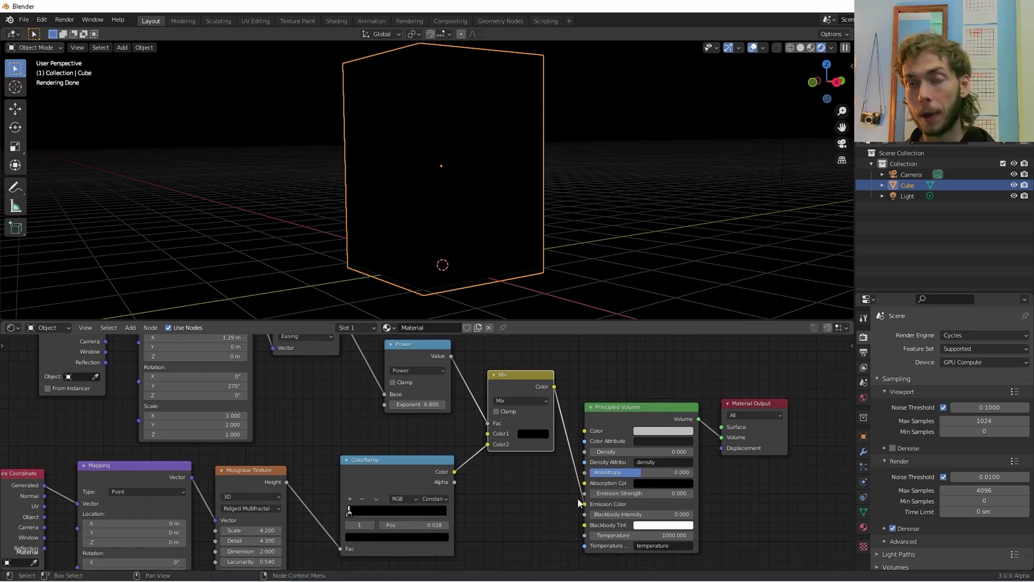
mouse_move(585, 507)
mouse_down()
mouse_move(571, 481)
mouse_move(587, 501)
mouse_up()
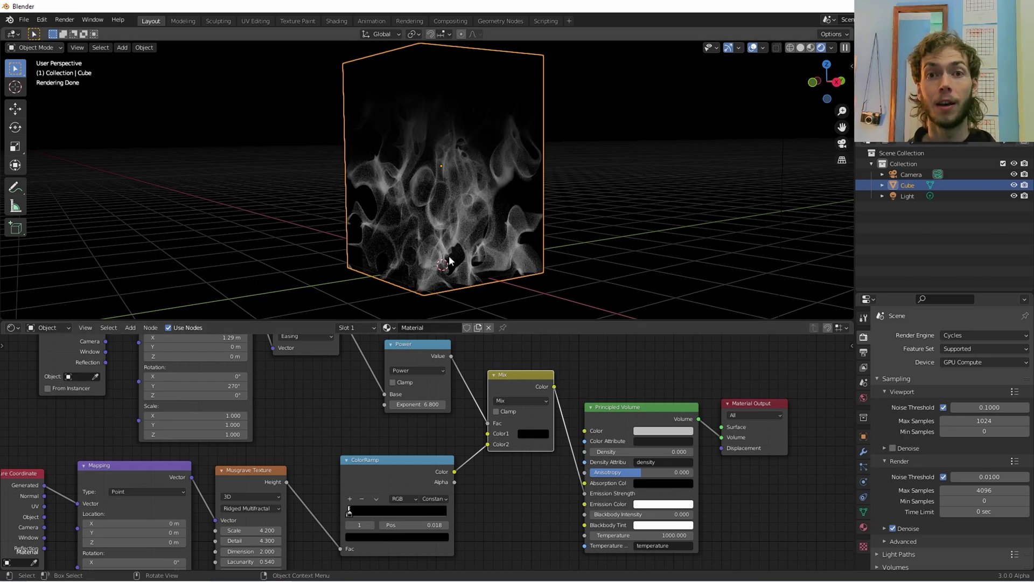
Examine the smoke pattern inside the cube up close from several angles
middle_drag(432, 261, 466, 268)
scroll(522, 267, up, 4)
shift+middle_drag(382, 228, 317, 231)
scroll(361, 212, up, 1)
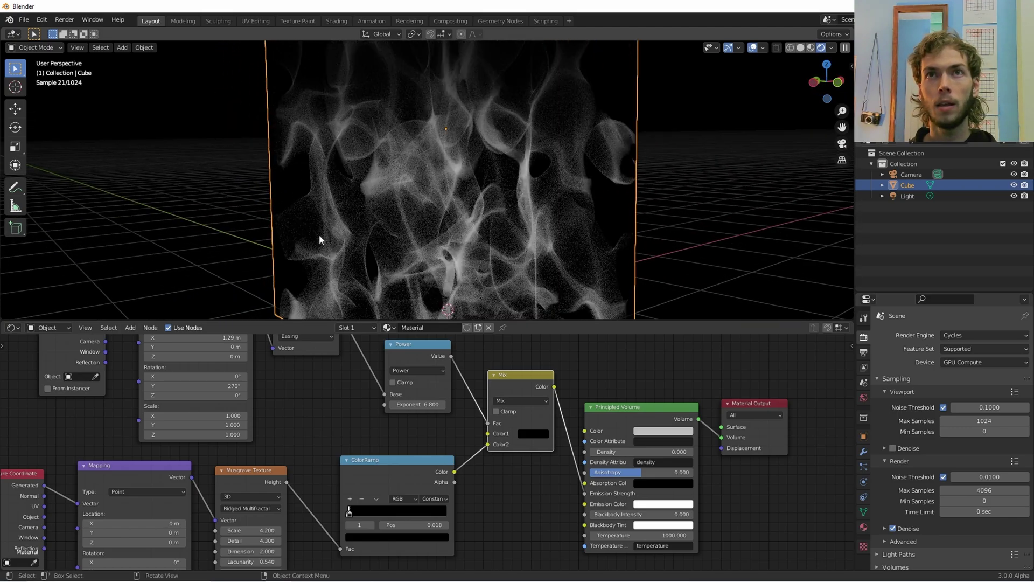
middle_drag(398, 273, 384, 276)
Move the gradient chain with the Mix node and the Musgrave chain away from the Principled Volume to free up space
scroll(487, 460, down, 4)
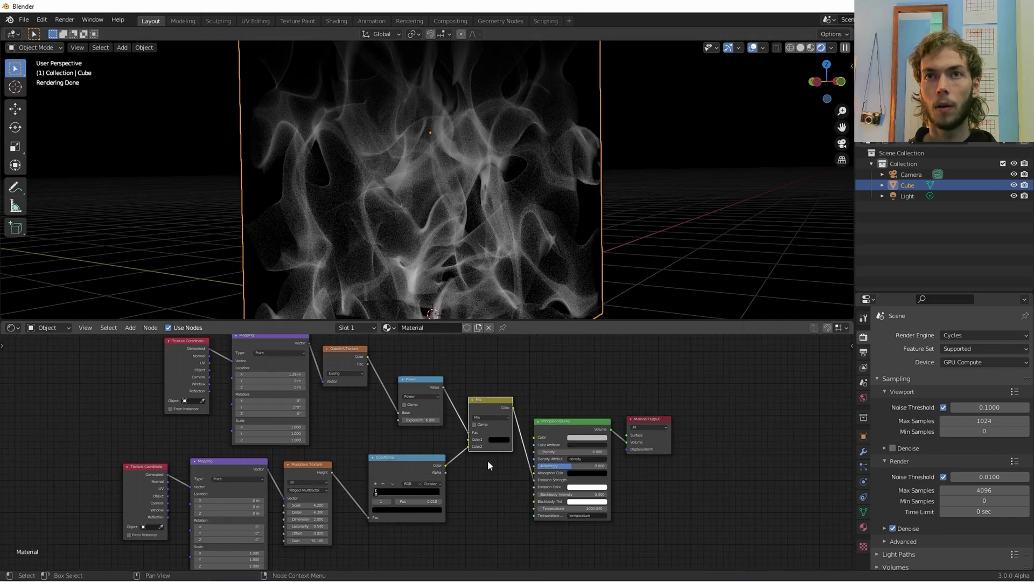
drag(189, 375, 479, 428)
key(g)
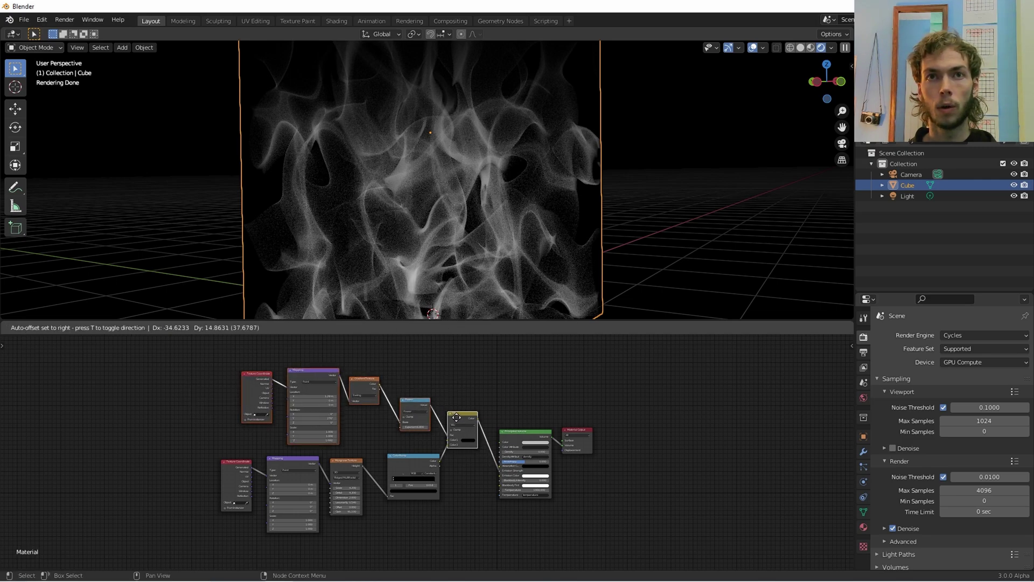
click(407, 412)
drag(123, 477, 454, 520)
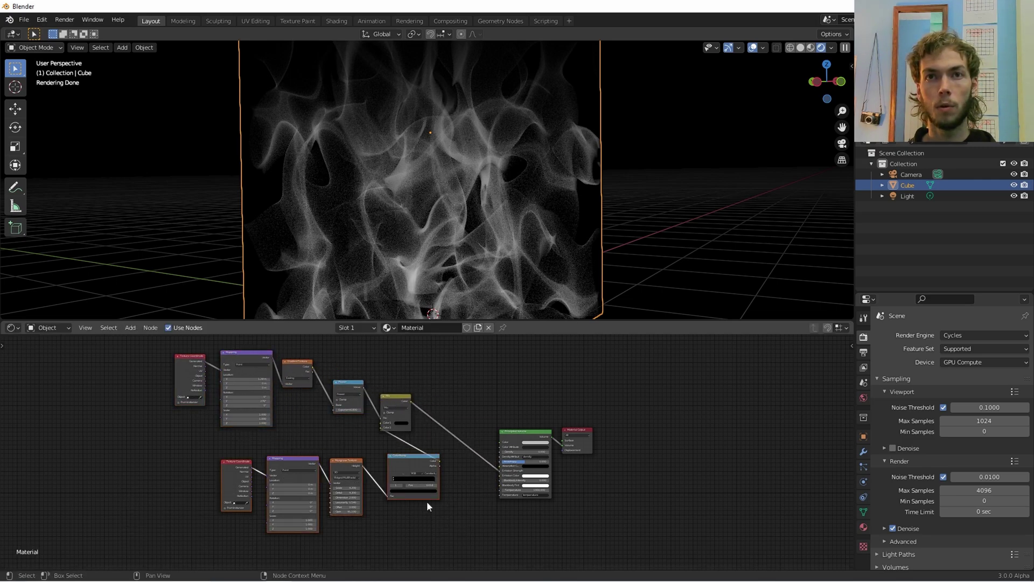
key(g)
click(340, 455)
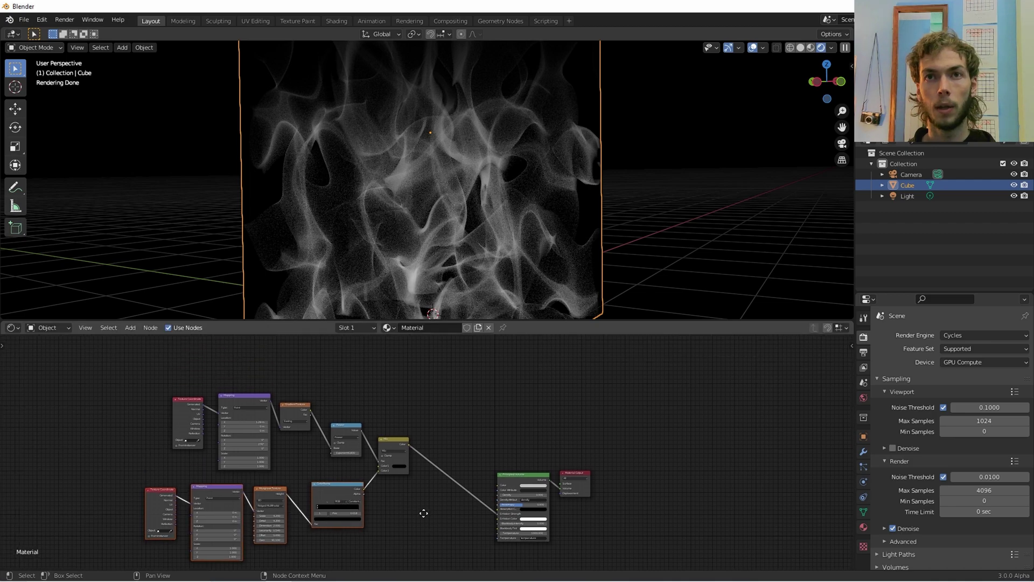
Add a second ColorRamp, link its color to Emission Color, and place it below the Mix node's output link
scroll(459, 490, up, 4)
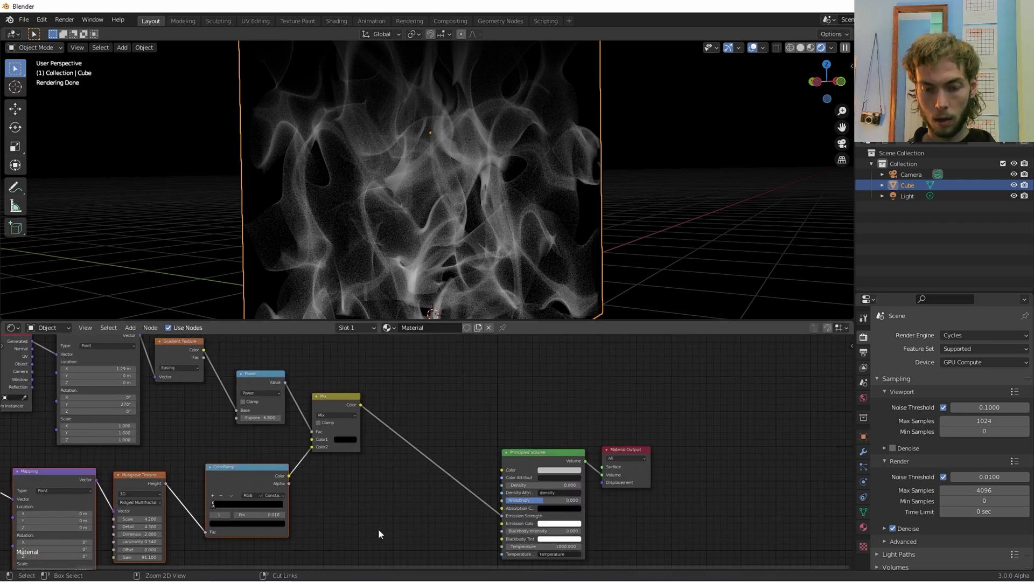
key(shift+a)
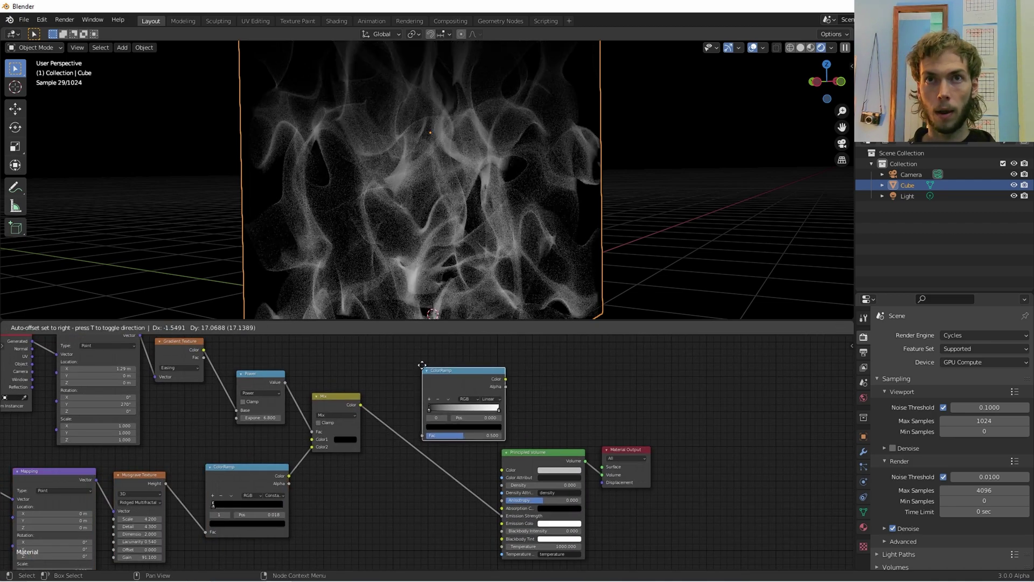
click(412, 356)
drag(495, 368, 502, 523)
drag(448, 370, 393, 519)
middle_drag(393, 487, 384, 381)
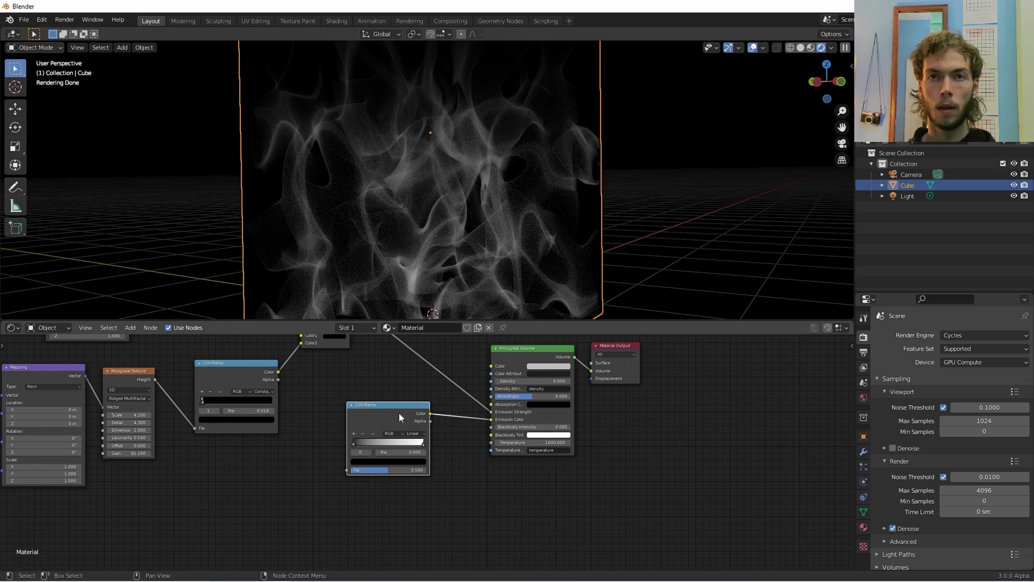
Set the first color stop of the ColorRamp feeding Emission Color to fully saturated, full-value red
scroll(340, 367, up, 2)
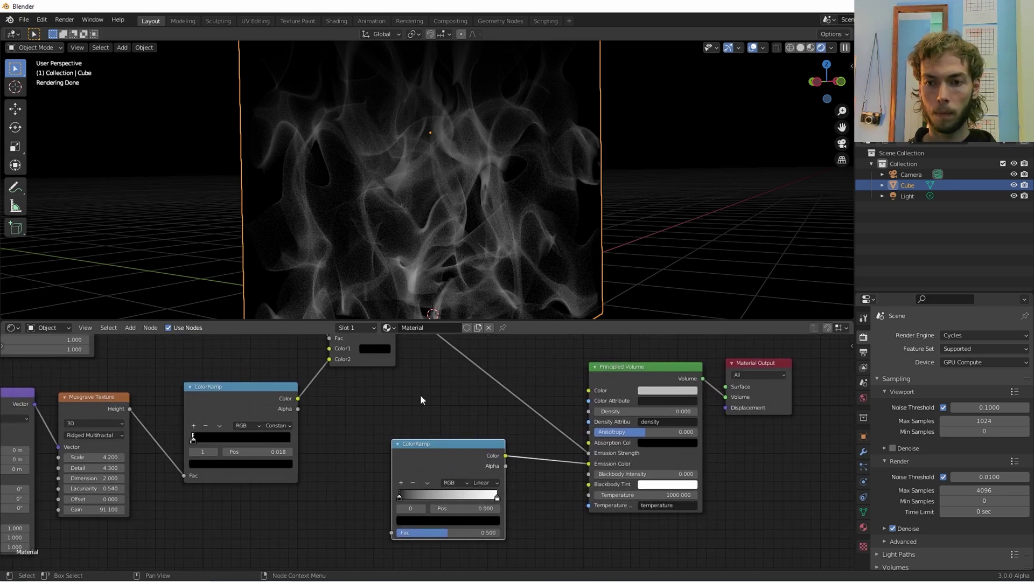
click(421, 521)
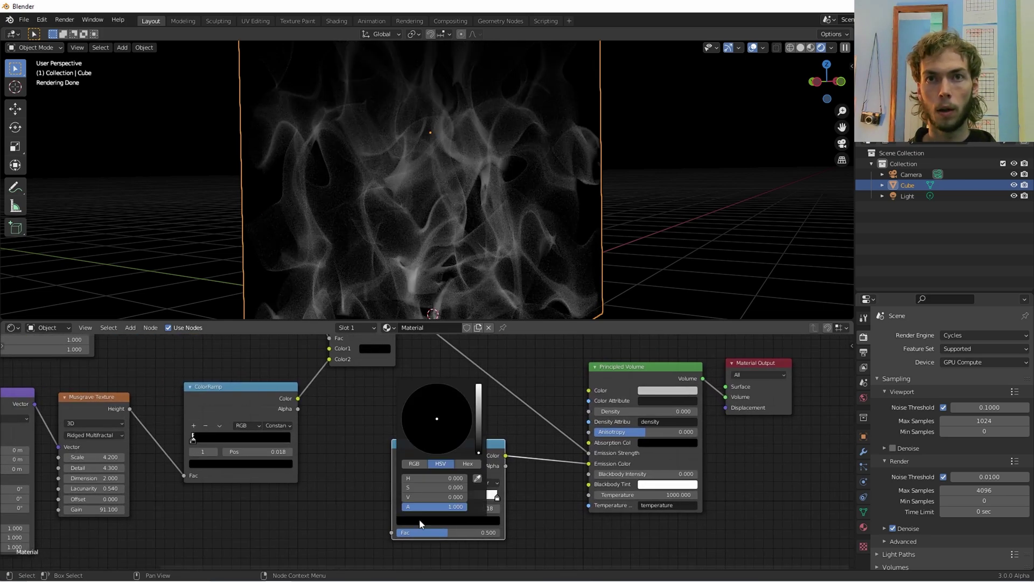
drag(474, 422, 477, 385)
click(437, 456)
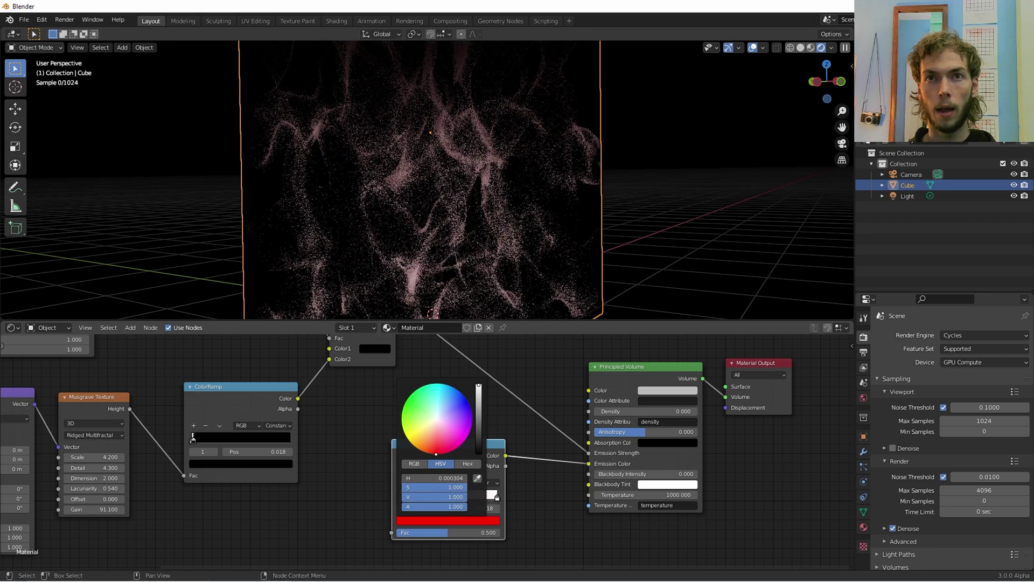
Set the Emission Color ramp's end stop to yellow and bring both stops close together near the middle, with red at position 0.473
click(495, 498)
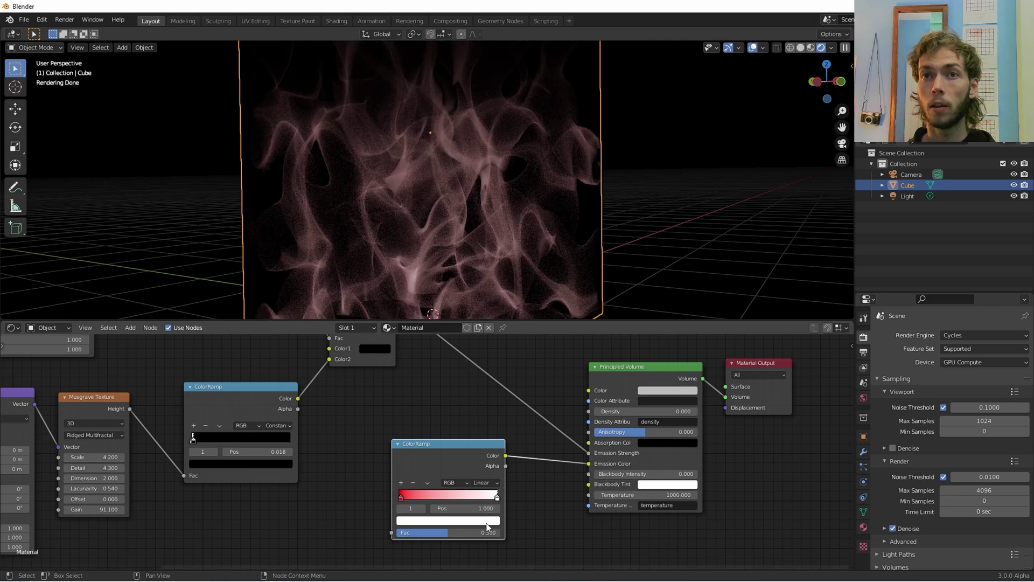
click(487, 521)
click(421, 431)
drag(421, 431, 415, 435)
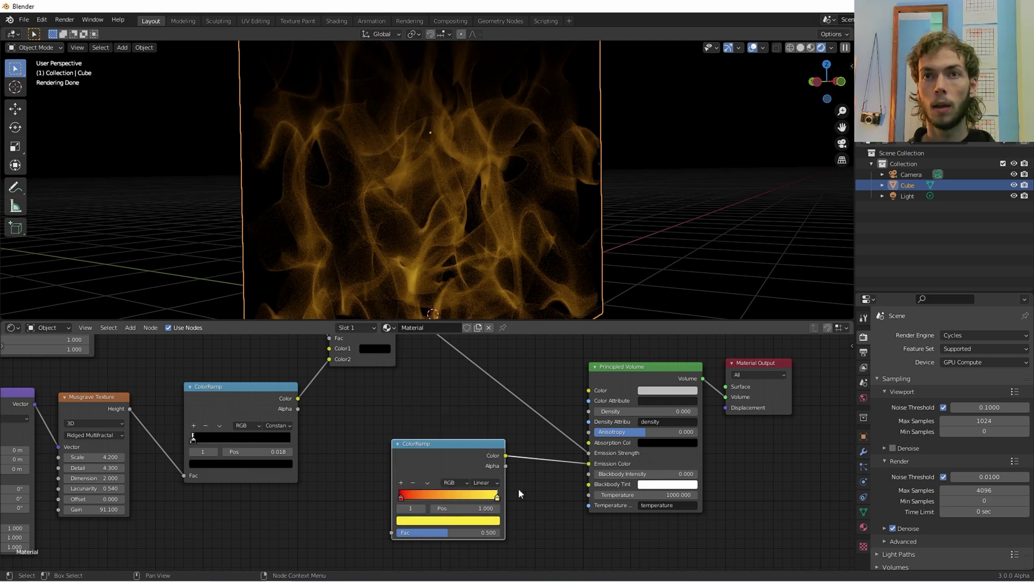
drag(402, 496, 446, 496)
Change the Musgrave chain's ColorRamp interpolation to Ease and move its black stop to position 0.045
scroll(228, 490, up, 2)
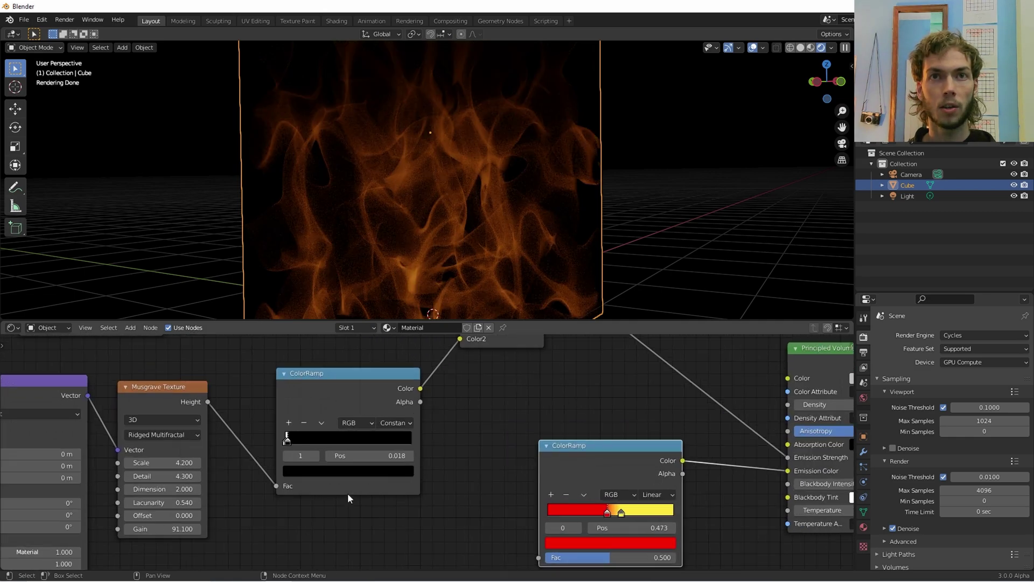
click(387, 418)
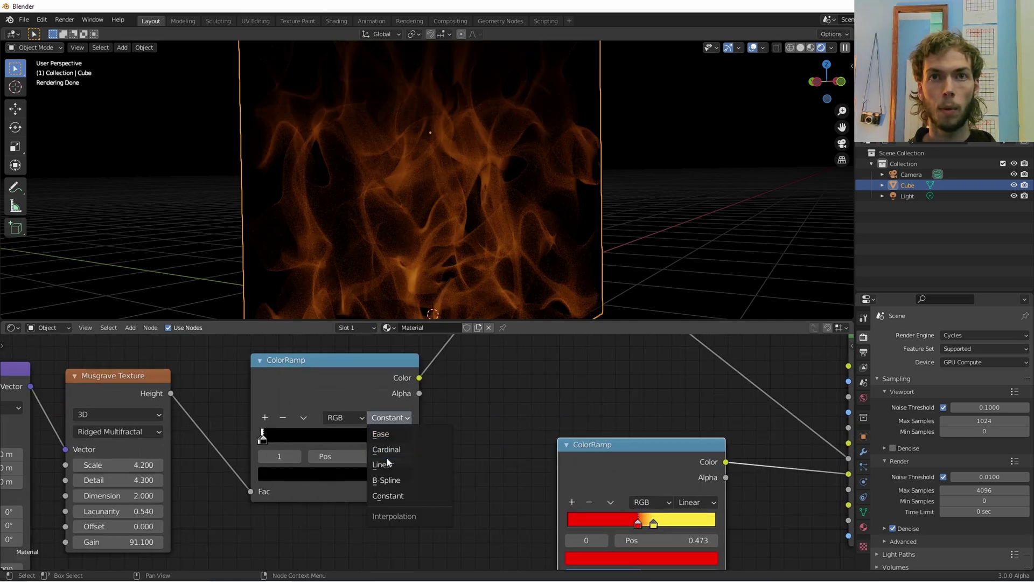
click(399, 434)
scroll(224, 457, up, 3)
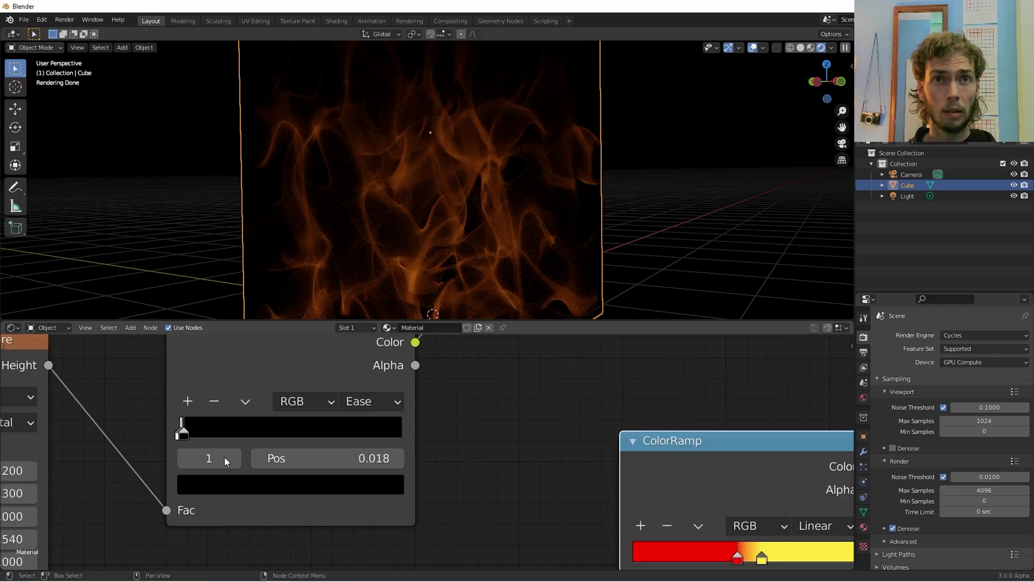
middle_drag(81, 426, 197, 433)
drag(252, 437, 260, 443)
Try Constant interpolation on the Musgrave chain's ColorRamp and restore Ease
click(487, 398)
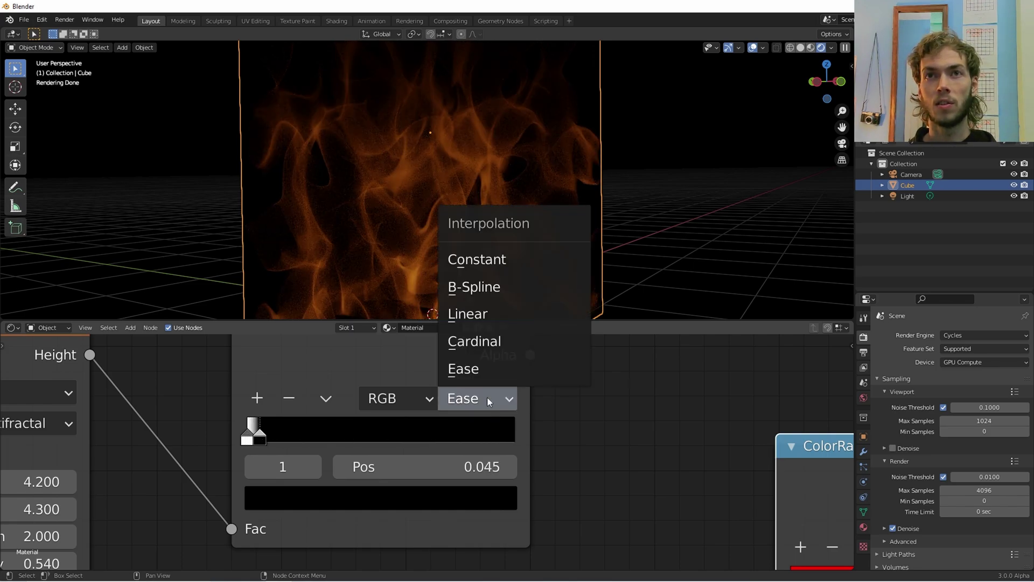
click(498, 259)
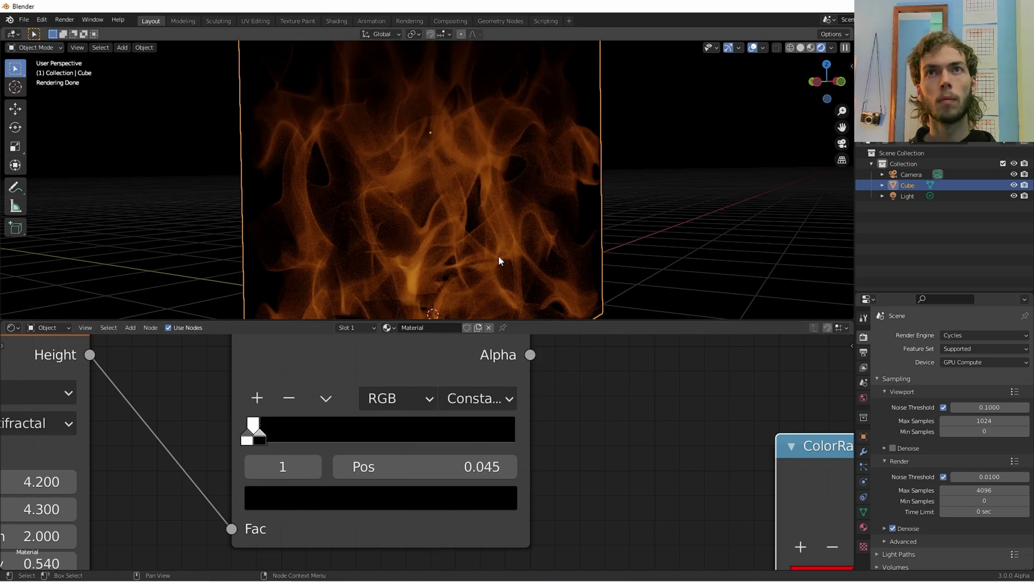
click(477, 398)
click(473, 368)
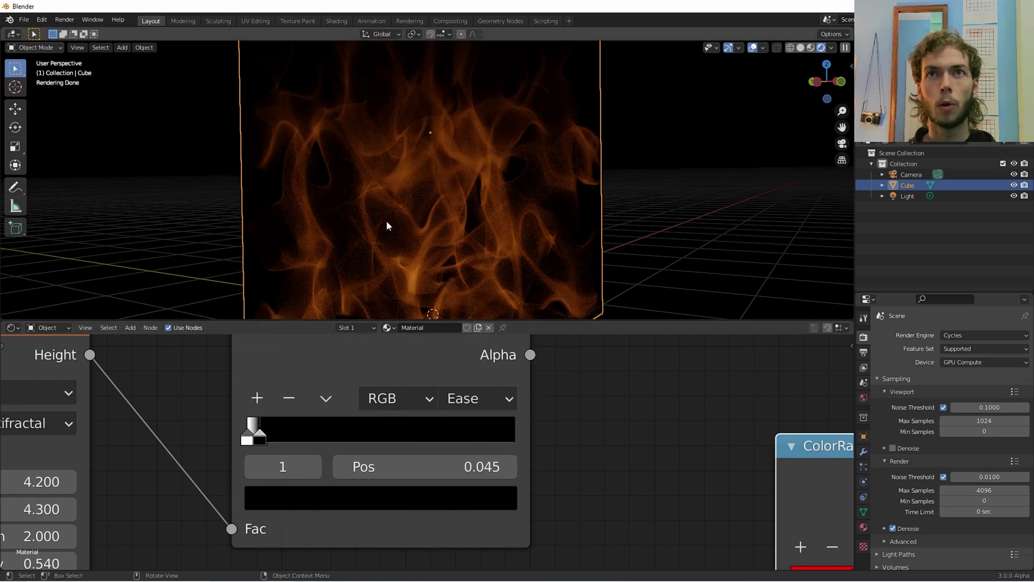
Move the yellow stop of the Emission Color ramp closer to the red stop, to position 0.514
middle_drag(369, 227, 445, 224)
scroll(445, 224, up, 2)
middle_drag(601, 414, 438, 406)
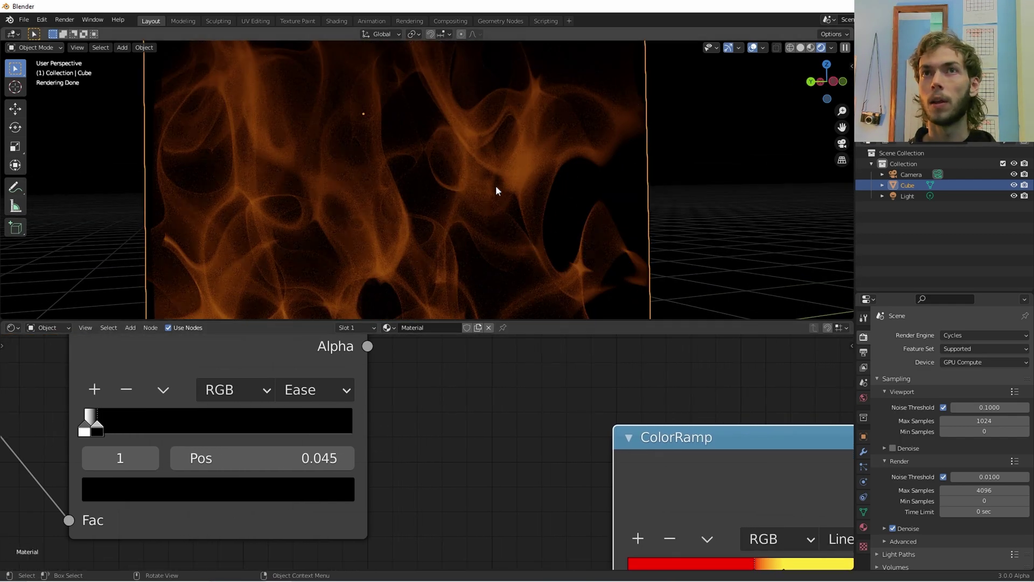
middle_drag(508, 454, 248, 387)
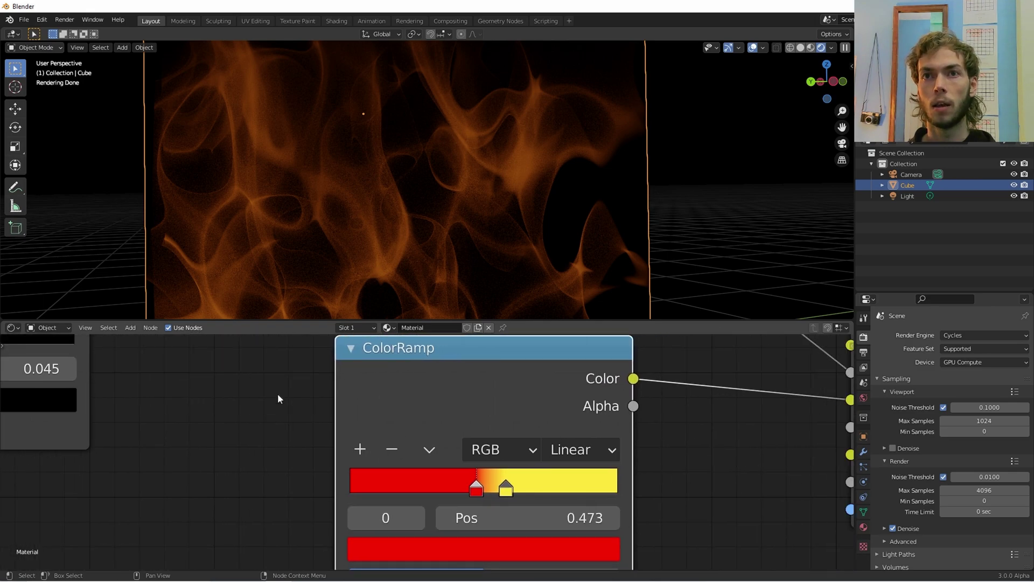
mouse_move(508, 490)
mouse_down()
mouse_move(547, 488)
mouse_move(474, 490)
mouse_move(493, 495)
mouse_up()
Move the black stop of the Musgrave chain's ColorRamp to position 0.214 and check the fire on the whole cube
middle_drag(193, 462, 622, 526)
drag(264, 404, 312, 410)
scroll(489, 255, down, 3)
scroll(569, 265, down, 5)
middle_drag(551, 263, 471, 271)
scroll(471, 271, up, 2)
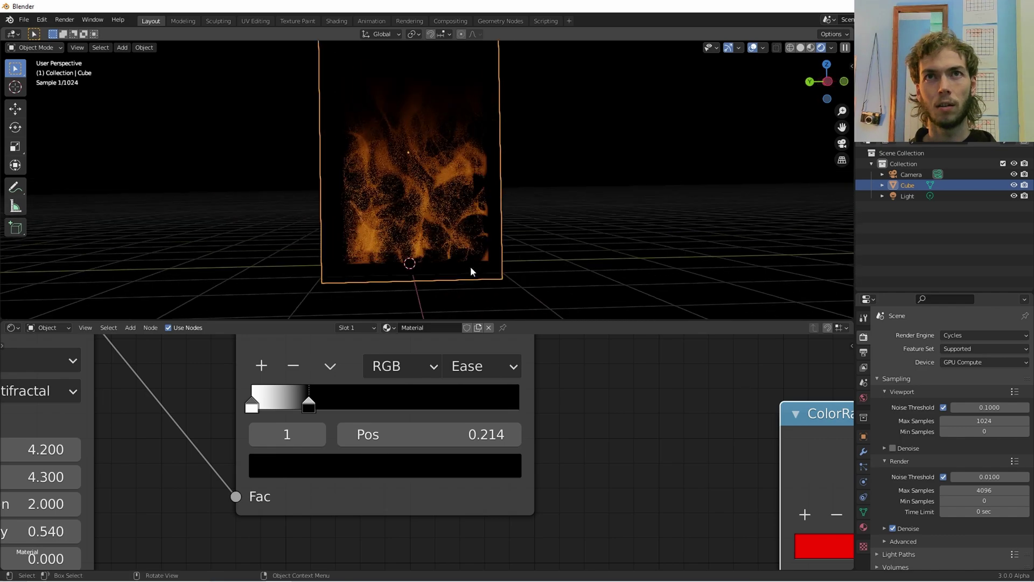
Move the yellow stop of the Emission Color ramp farther away from the red stop
scroll(471, 270, up, 6)
middle_drag(607, 418, 340, 440)
middle_drag(456, 418, 438, 392)
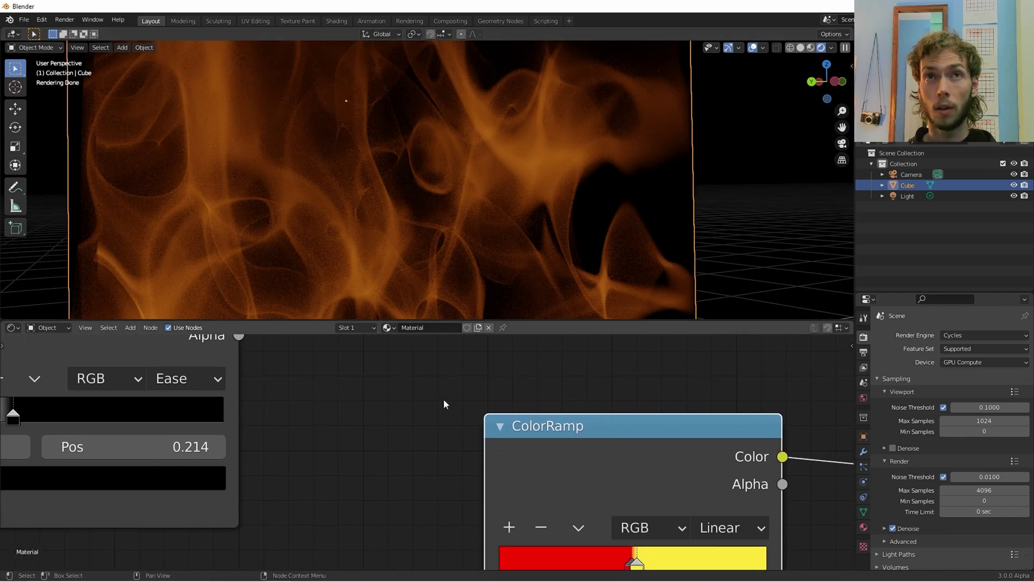
middle_drag(389, 439, 354, 398)
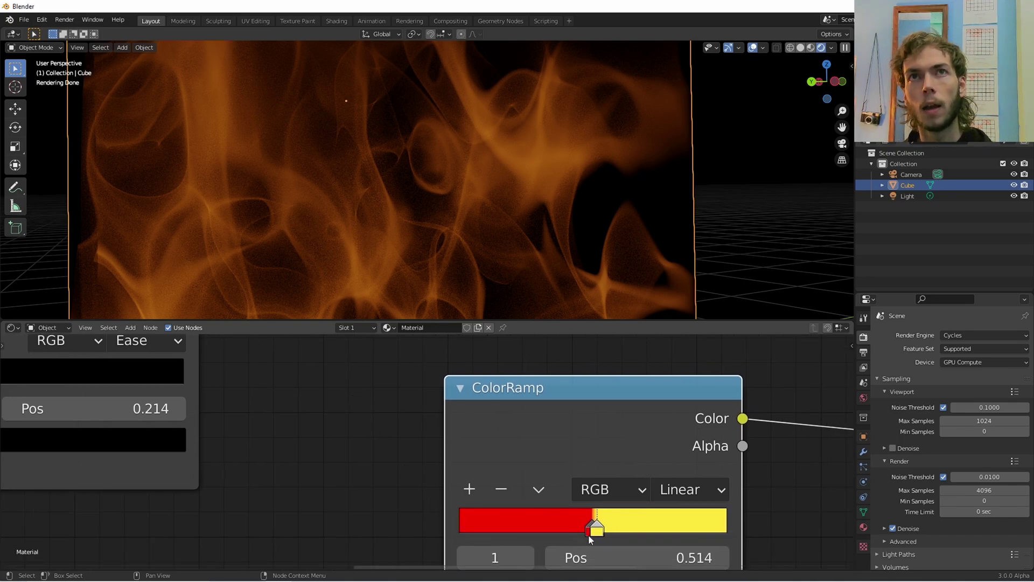
mouse_move(603, 529)
mouse_down()
mouse_move(613, 532)
mouse_move(601, 535)
mouse_up()
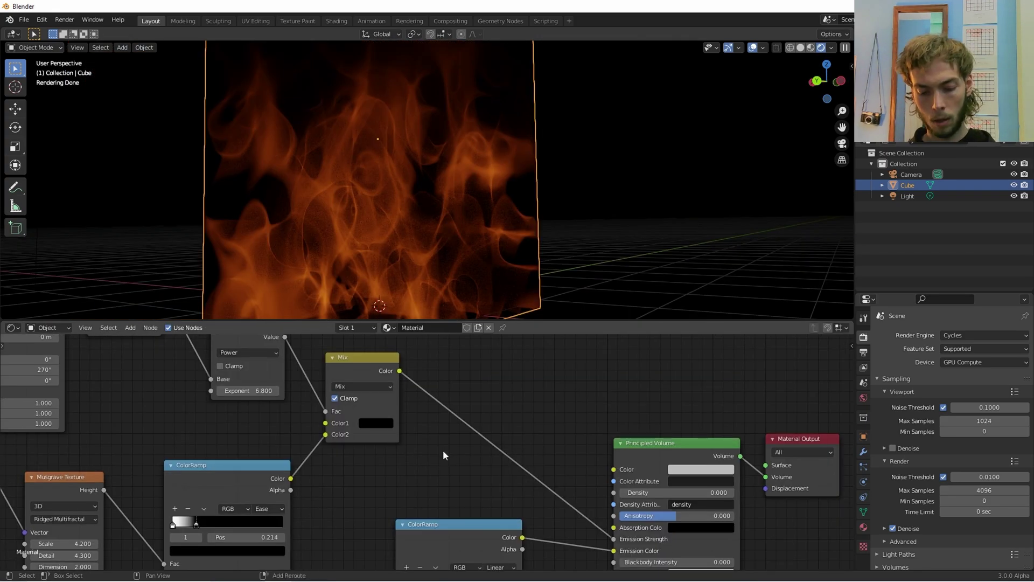
Add a Math node and insert it on the link between the Mix node and the Principled Volume's Emission Strength
key(shift+a)
text(math)
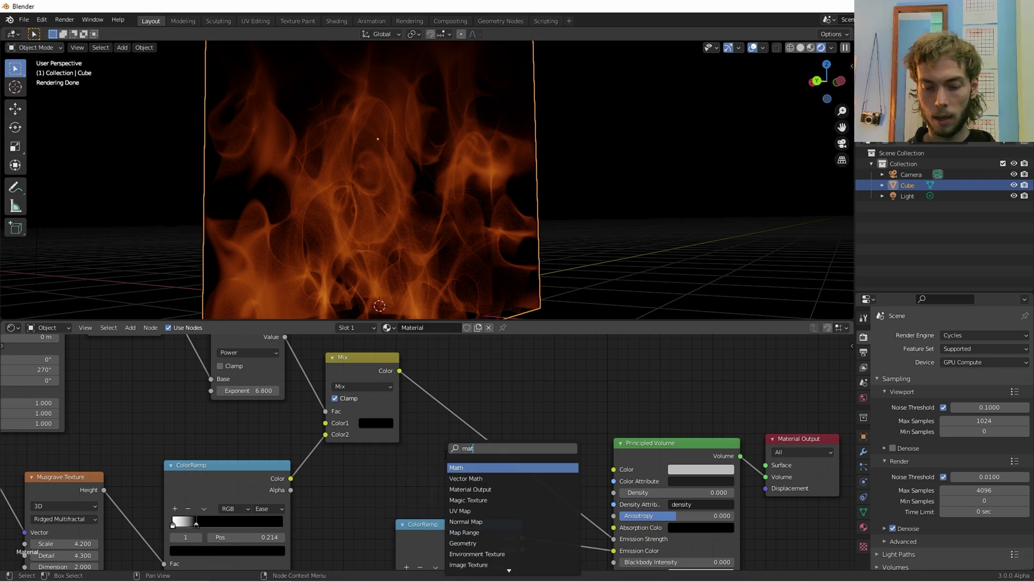
key(Return)
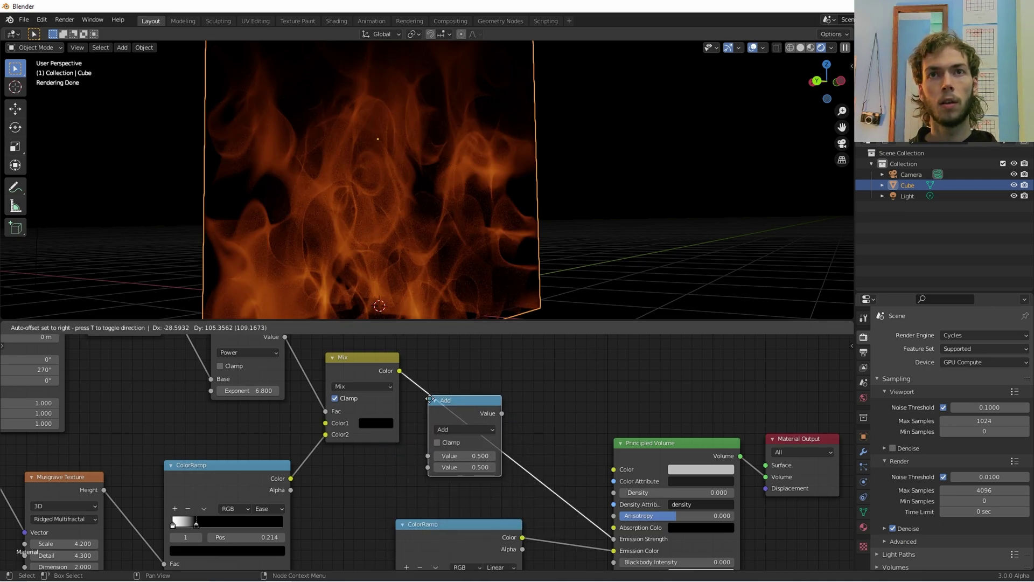
click(445, 400)
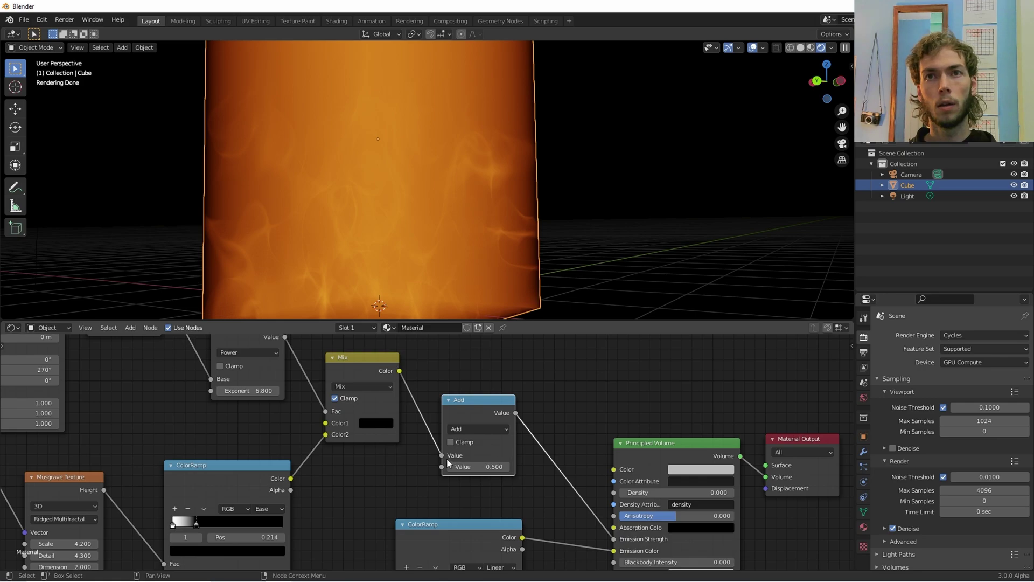
Switch the new Math node to Multiply and set its value to 5.8 to brighten the fire
click(472, 466)
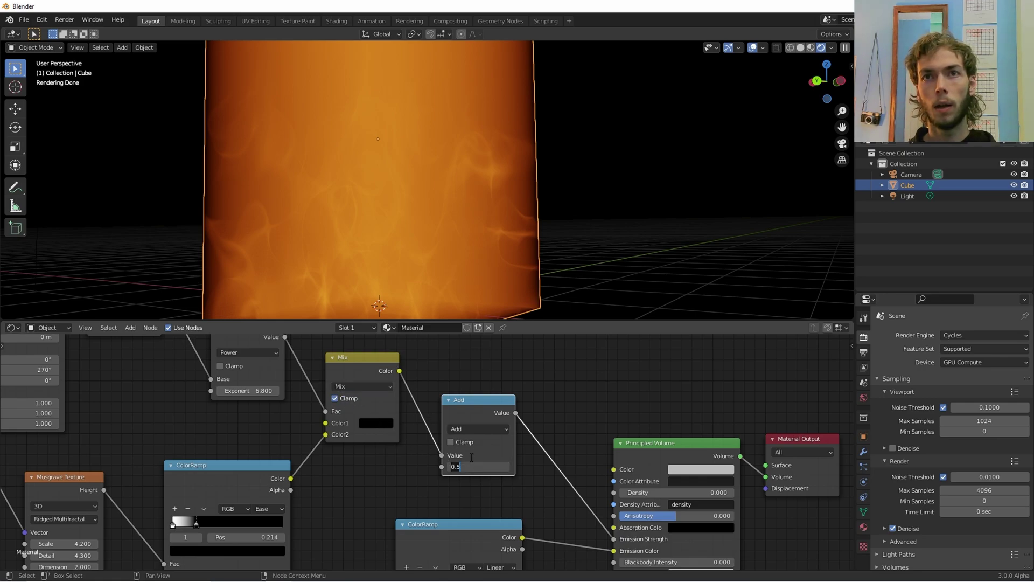
click(470, 428)
click(473, 307)
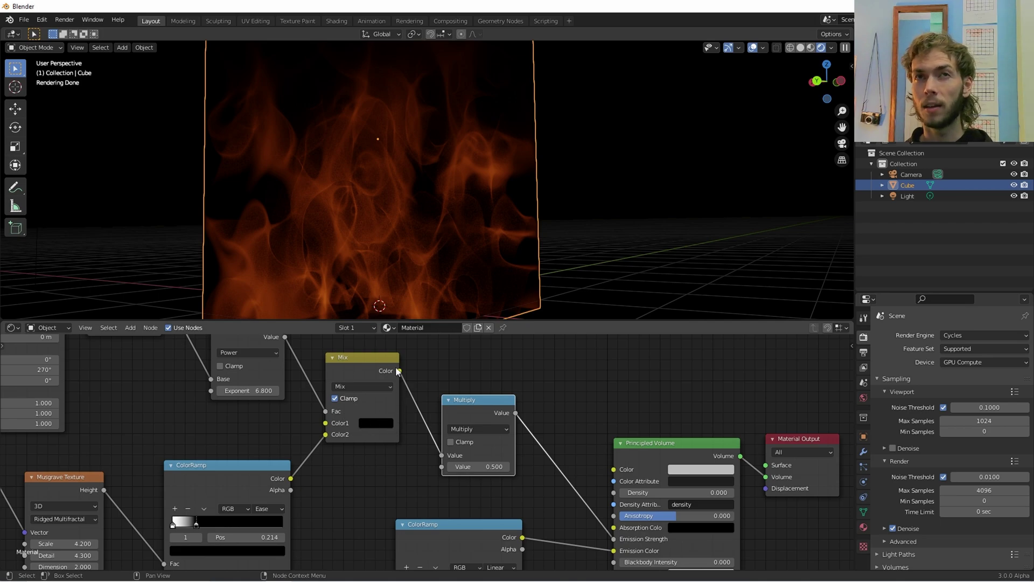
mouse_move(478, 466)
mouse_down()
mouse_move(563, 467)
mouse_move(477, 466)
mouse_up()
Inspect the flames up close and set the Emission Color ramp's yellow stop to position 0.541
middle_drag(412, 508, 391, 421)
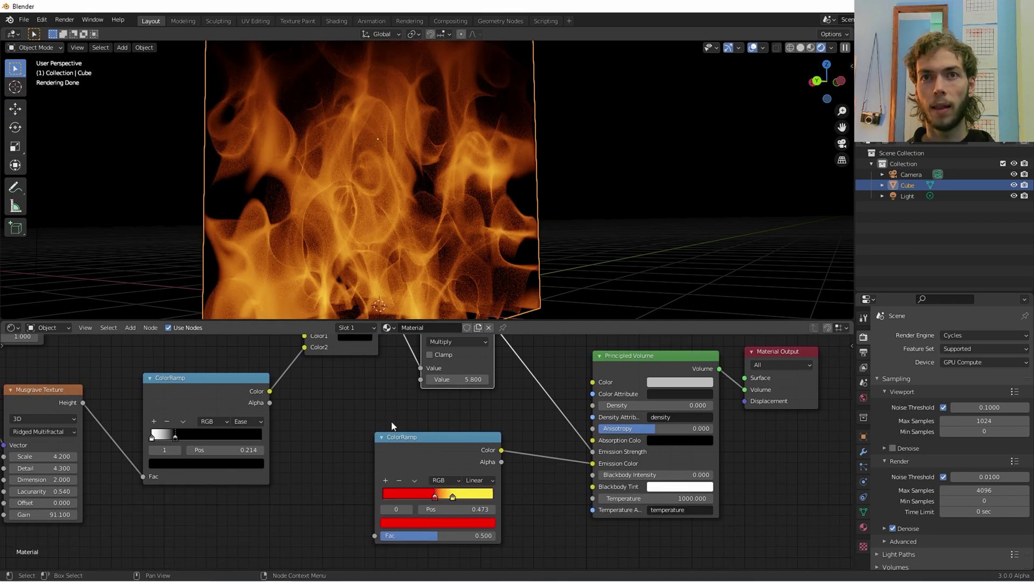
middle_drag(422, 283, 492, 260)
scroll(493, 260, up, 2)
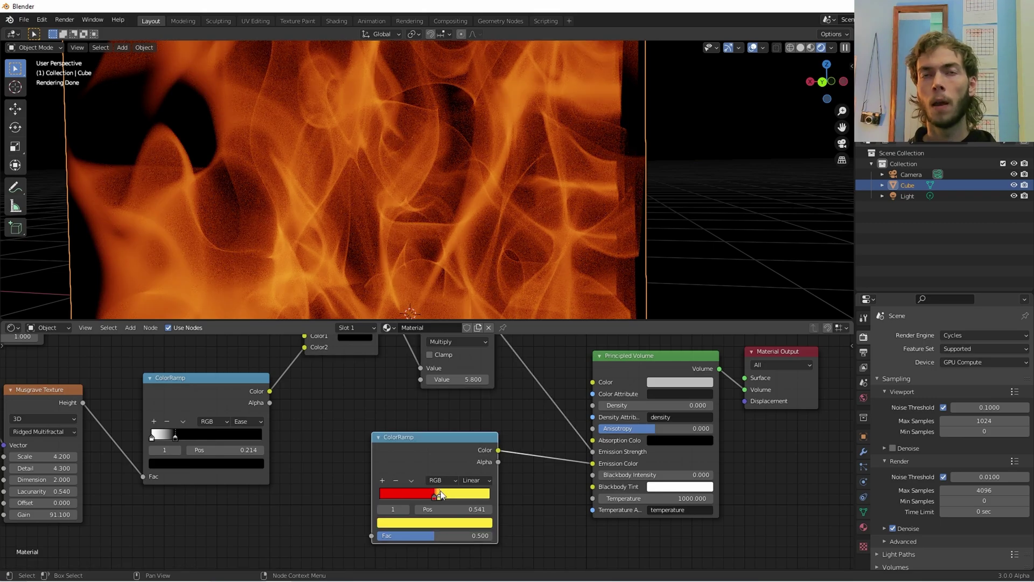
scroll(439, 459, down, 2)
View the fire cube from several sides and set the Musgrave Texture's Scale to 5.4
middle_drag(327, 456, 305, 469)
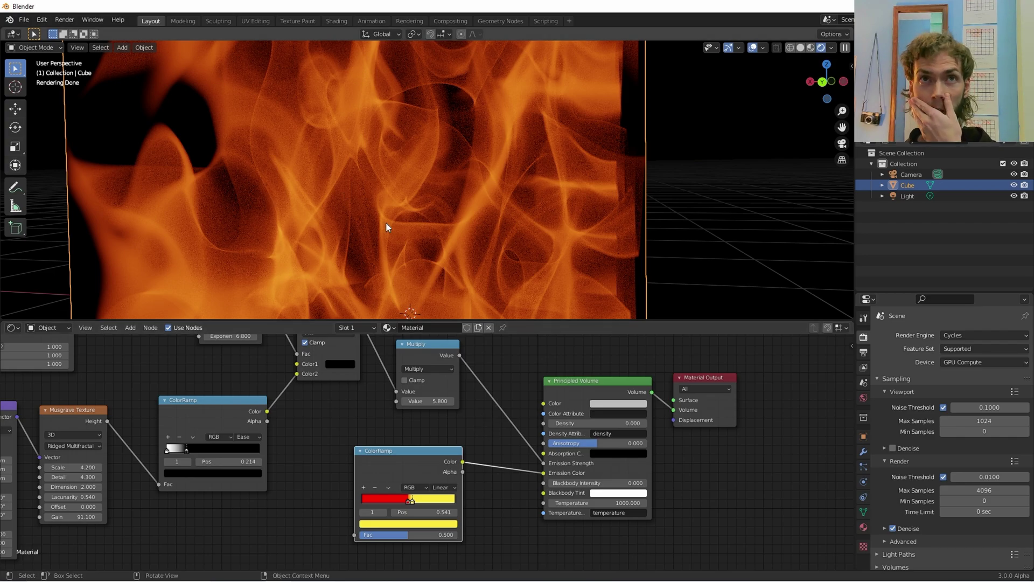
scroll(397, 235, down, 4)
middle_drag(396, 237, 350, 241)
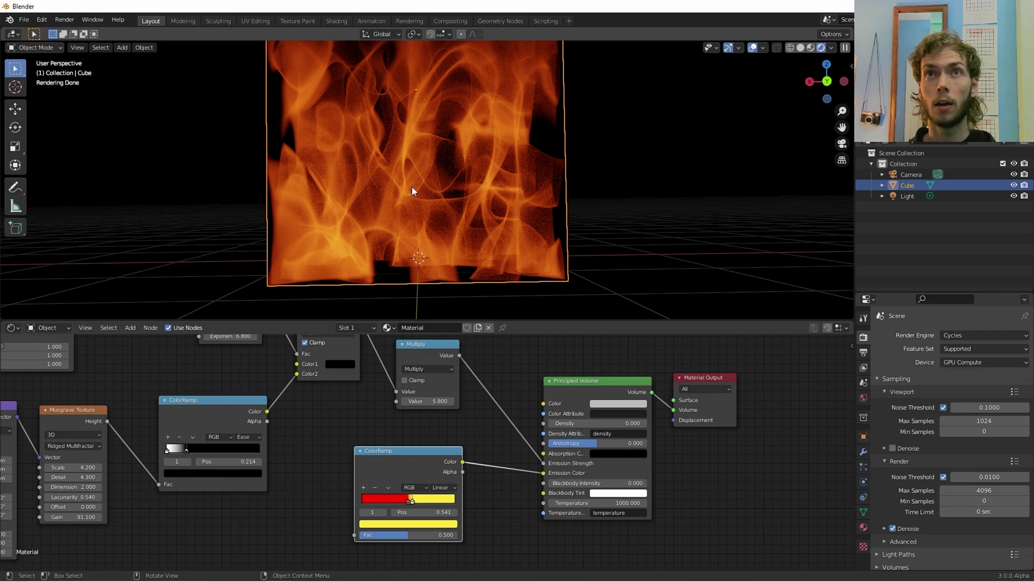
shift+middle_drag(392, 206, 329, 240)
scroll(417, 227, down, 4)
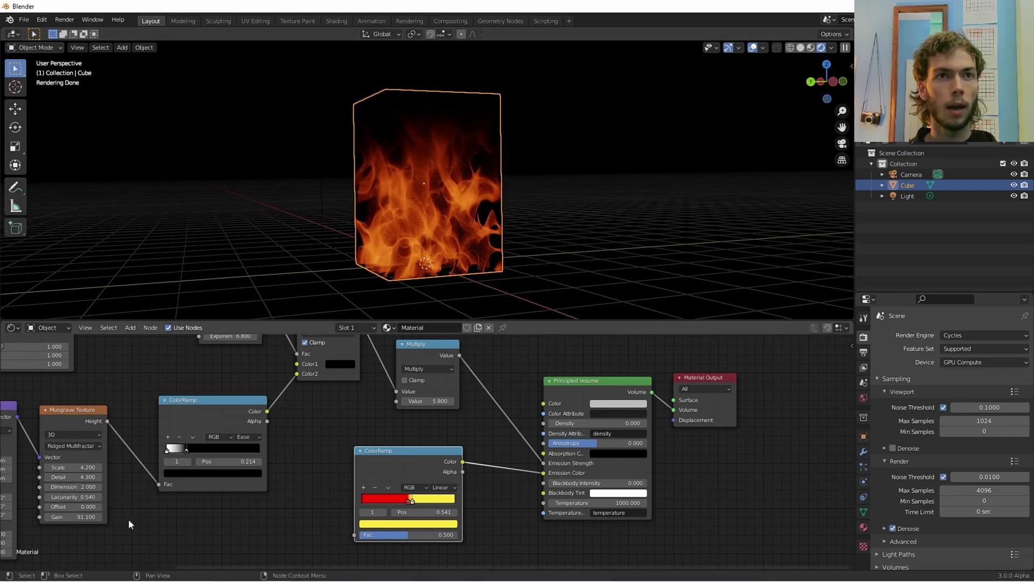
middle_drag(89, 494, 226, 500)
drag(218, 473, 268, 458)
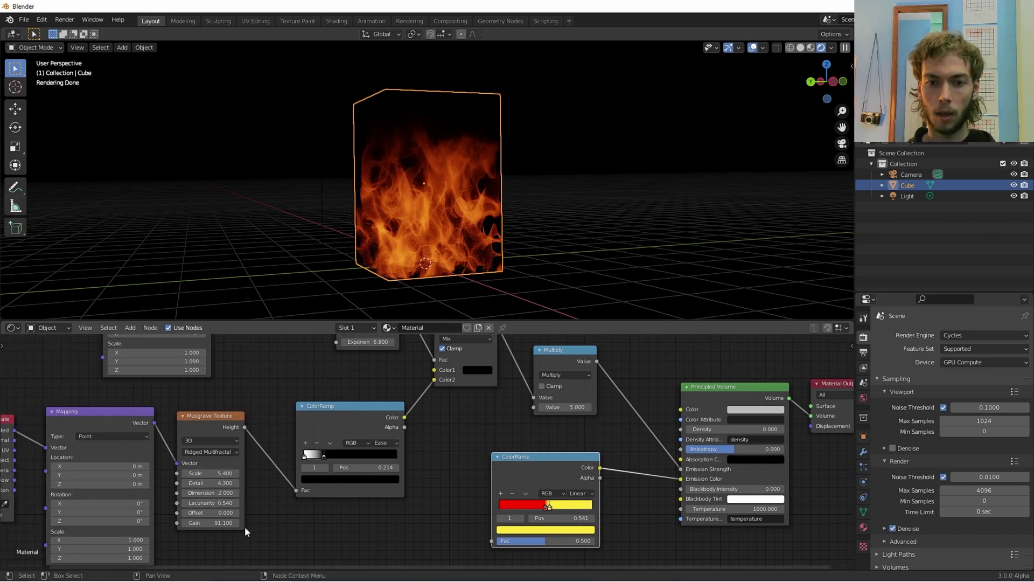
Try a Musgrave Texture Dimension of 0.86, examine the flames, and settle on 2.56
shift+drag(233, 486, 291, 486)
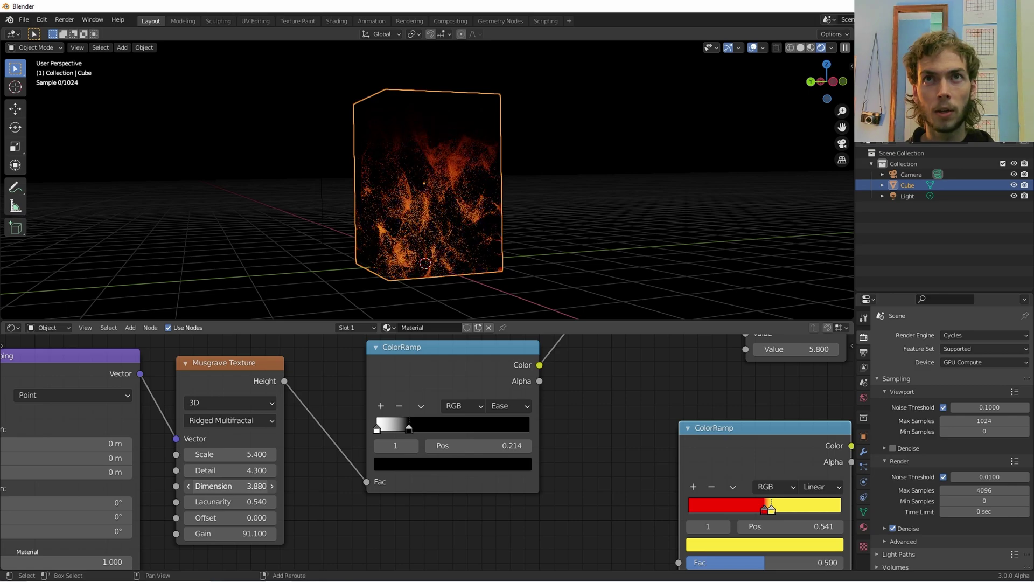
scroll(570, 261, up, 4)
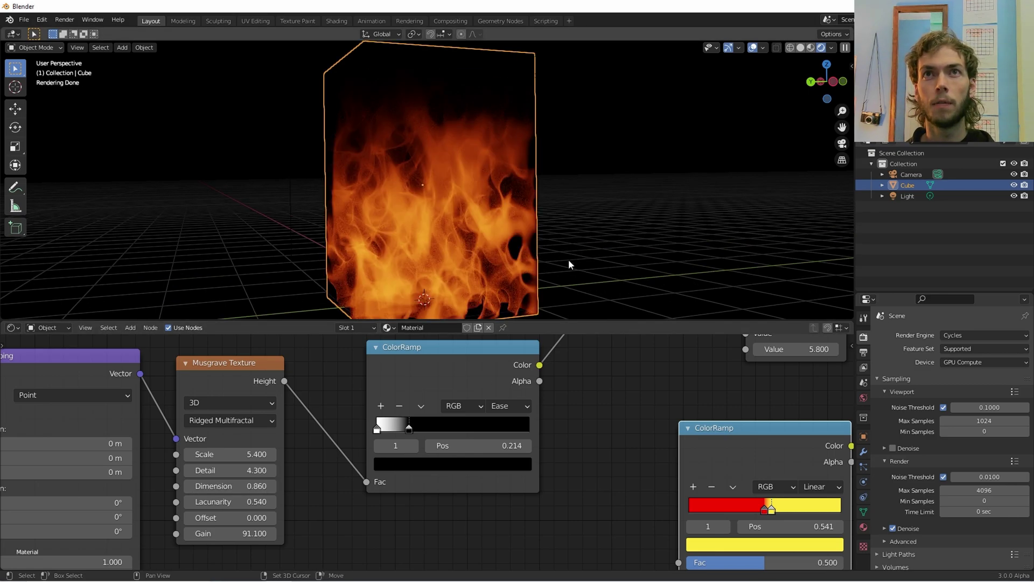
shift+middle_drag(443, 246, 485, 239)
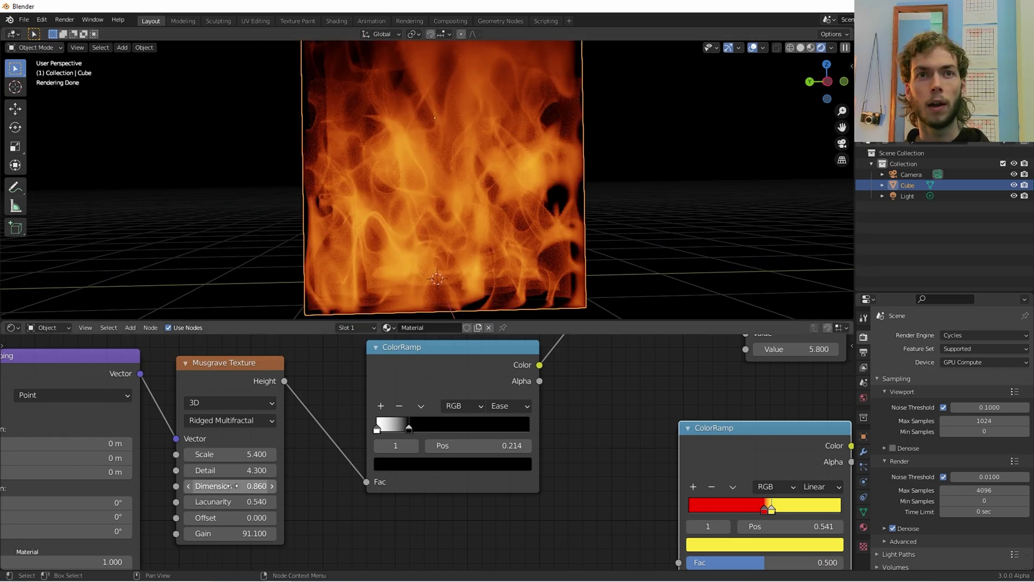
drag(235, 481, 286, 481)
mouse_move(230, 486)
mouse_down()
mouse_move(189, 486)
mouse_move(238, 486)
mouse_up()
Enlarge the 3D viewport and view the flames across the whole cube from farther away
drag(505, 323, 508, 380)
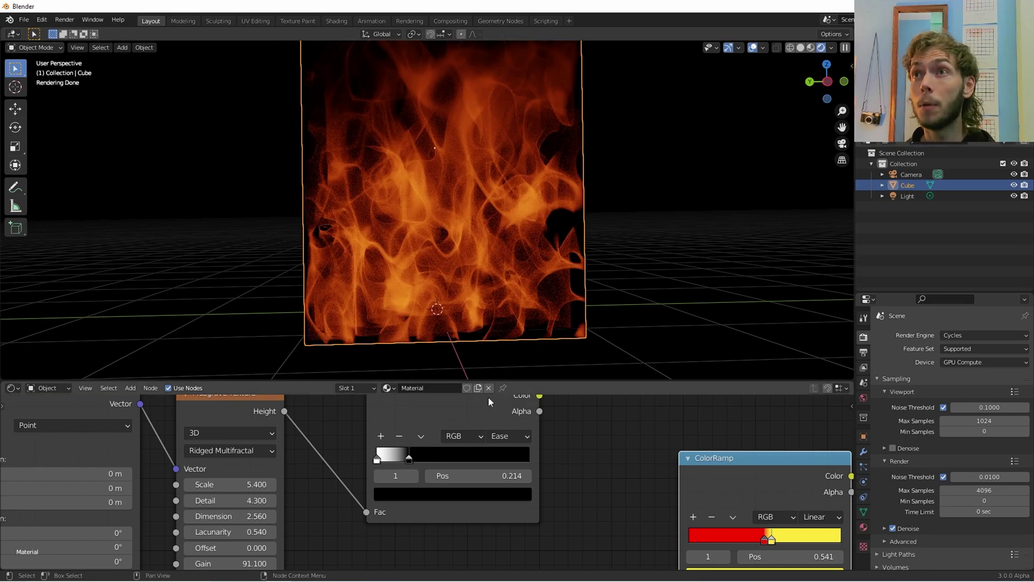
middle_drag(542, 228, 456, 284)
scroll(555, 245, down, 4)
scroll(416, 273, up, 2)
scroll(417, 274, down, 2)
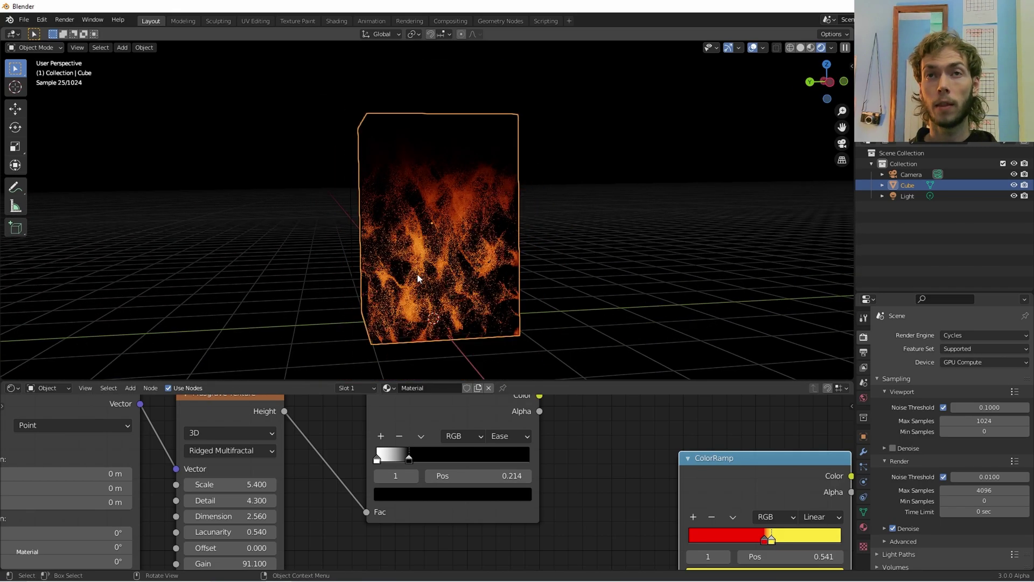
Look over the material's node chain from Texture Coordinate and Mapping through the Musgrave Texture
scroll(339, 441, down, 3)
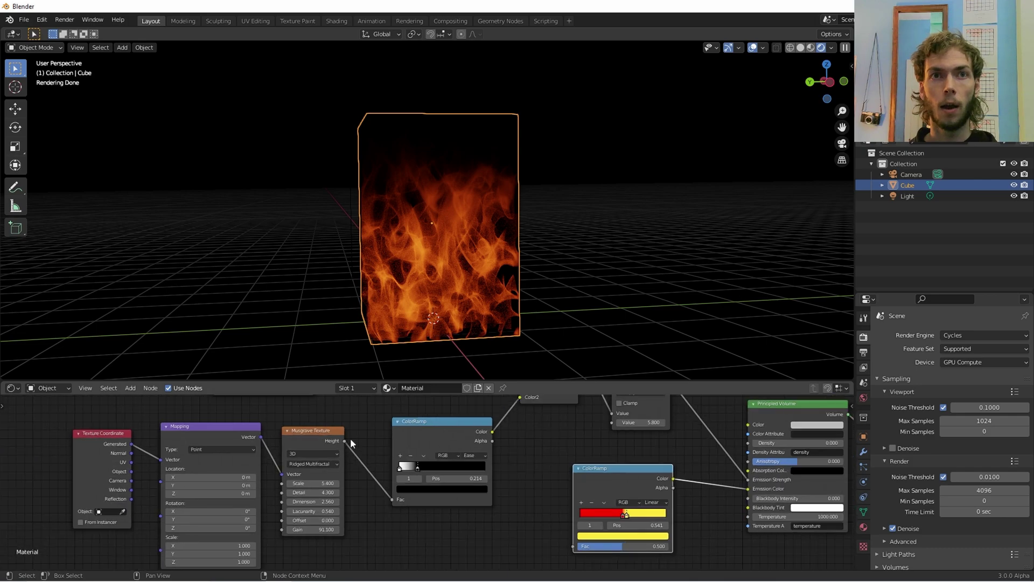
middle_drag(359, 426, 503, 423)
middle_drag(525, 506, 597, 500)
scroll(531, 400, down, 3)
scroll(510, 523, up, 5)
scroll(509, 523, up, 3)
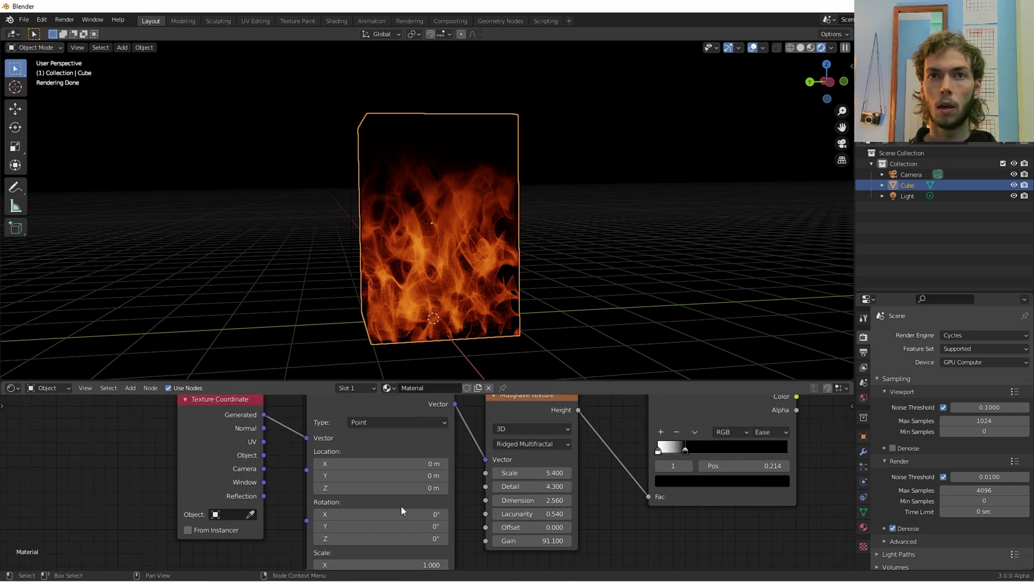
scroll(383, 503, down, 5)
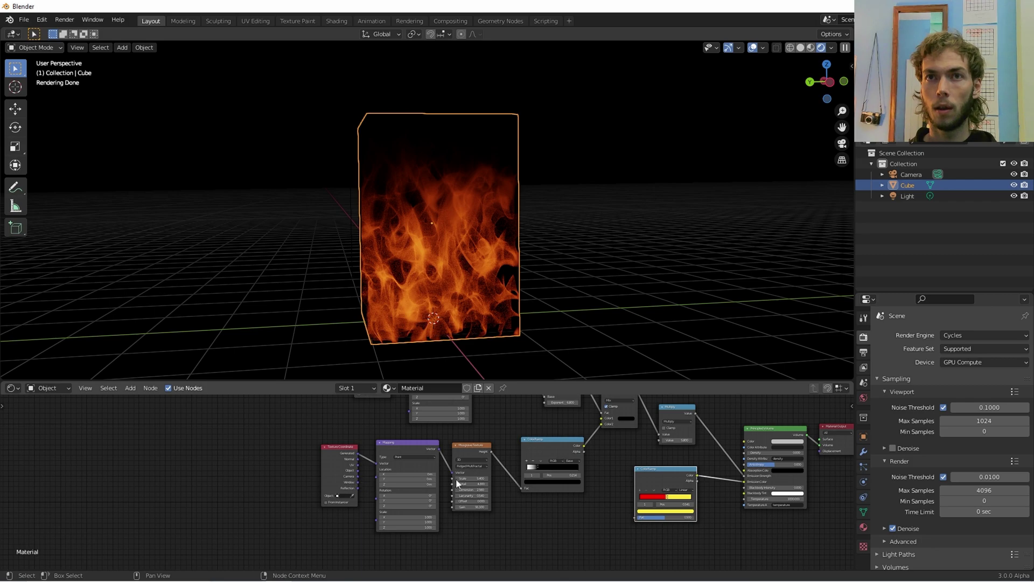
Try shifting the Mapping node's Z location to about -0.8 m and cancel the change
scroll(366, 482, up, 4)
middle_drag(294, 468, 327, 447)
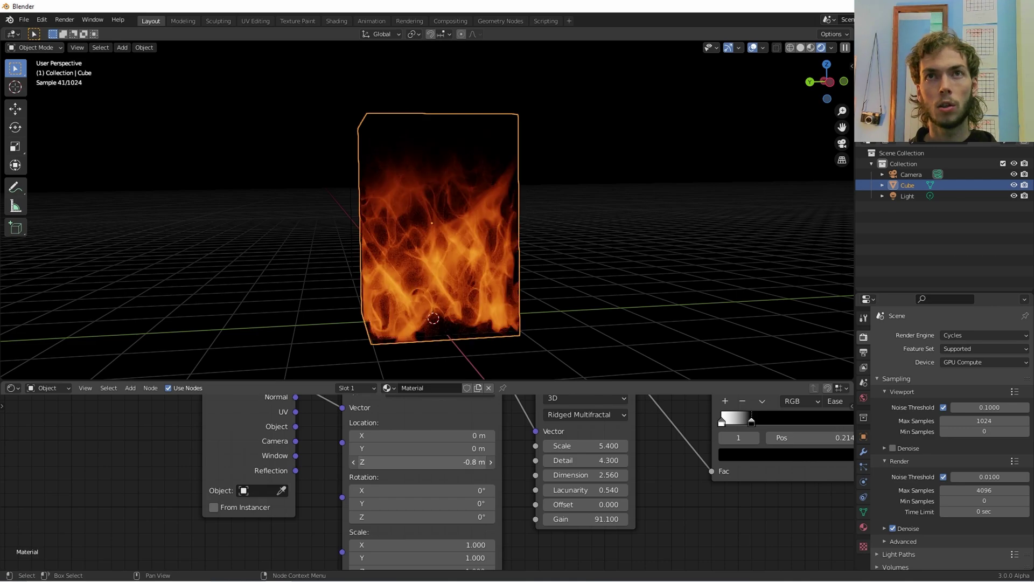
right_click(408, 462)
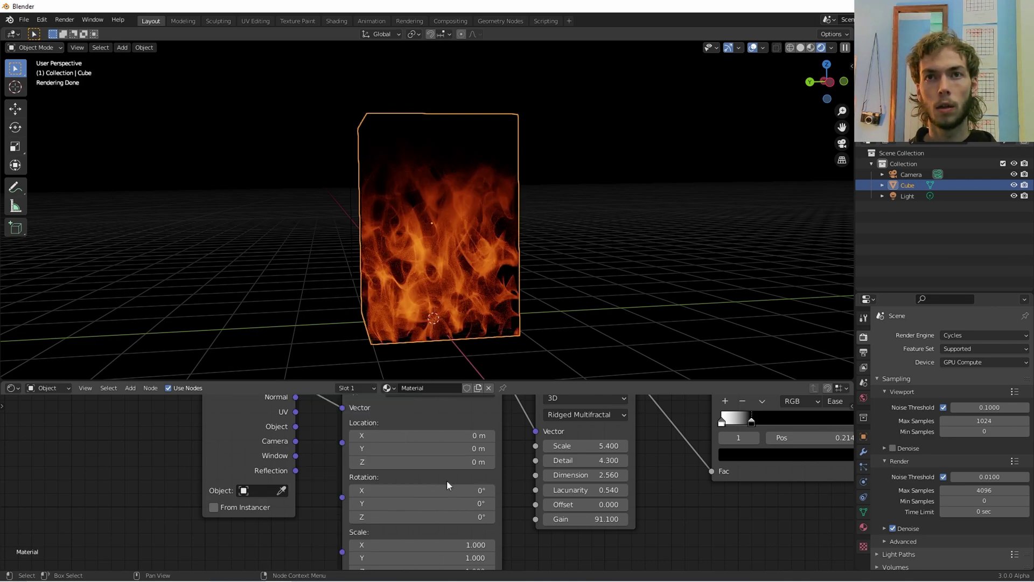
Split off a new area between the 3D viewport and the node editor and turn it into a Timeline
drag(3, 374, 7, 326)
click(13, 335)
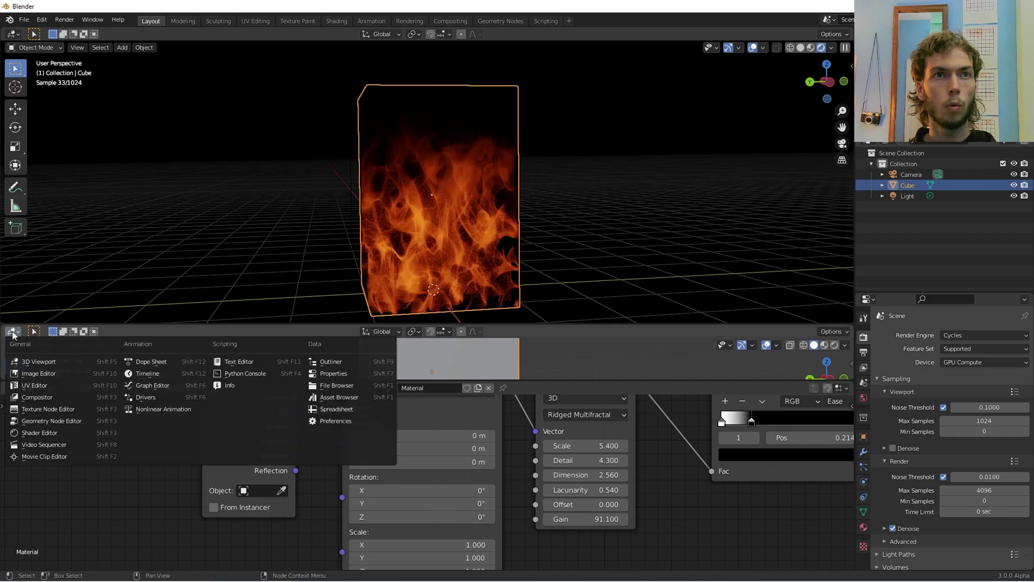
click(157, 372)
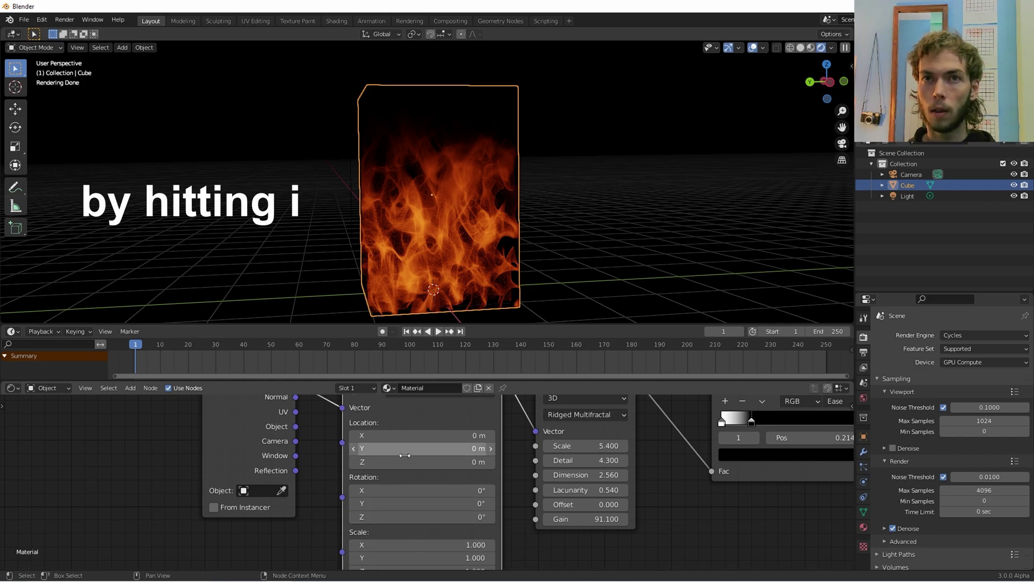
Keyframe the Mapping node's Location with Z at 0 m on frame 1 and -2.3 m on frame 29, and preview the motion
key(i)
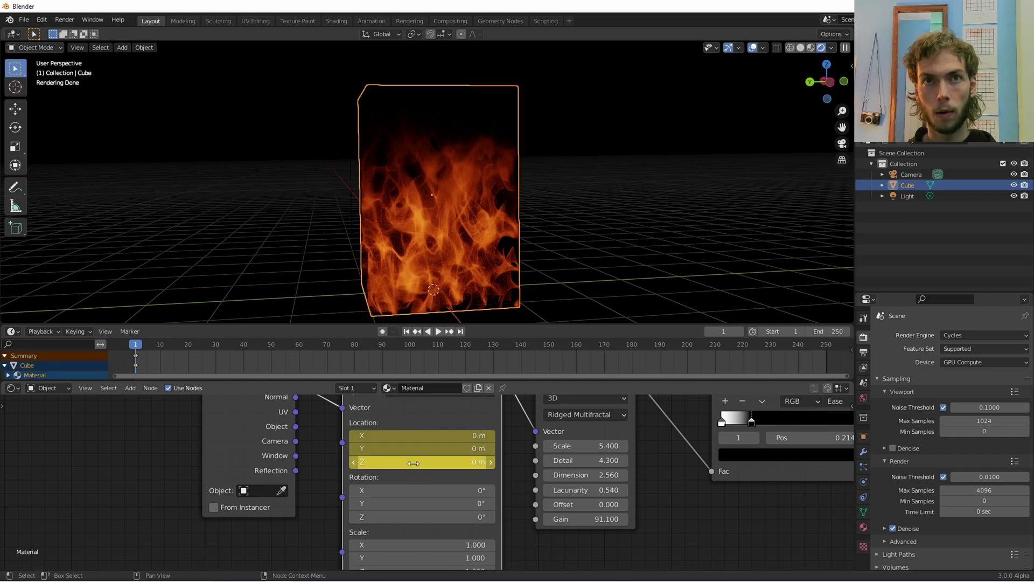
click(213, 347)
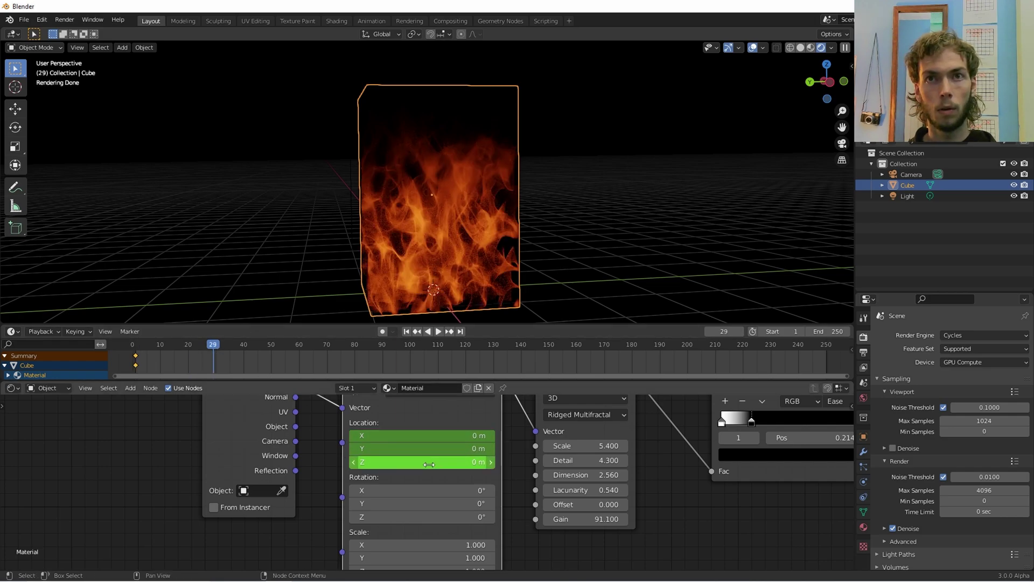
mouse_move(424, 462)
mouse_down()
mouse_move(440, 462)
mouse_move(405, 461)
mouse_move(429, 463)
mouse_up()
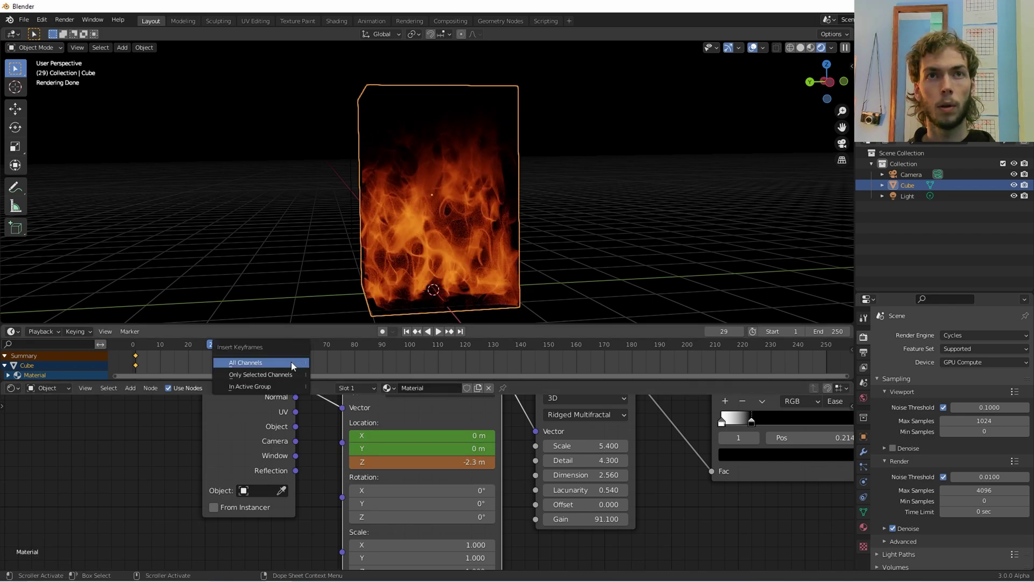
click(291, 364)
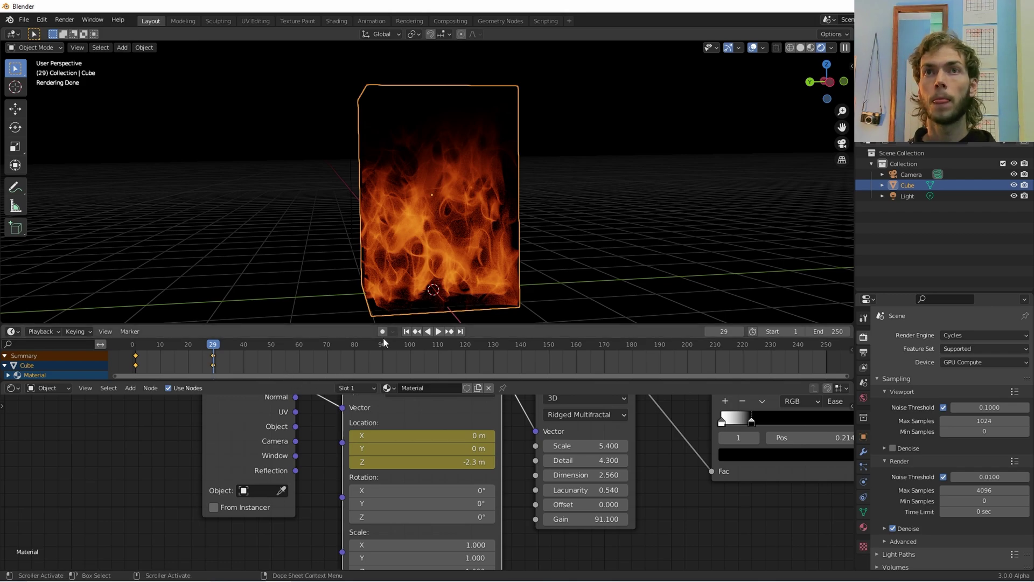
mouse_move(195, 347)
mouse_down()
mouse_move(139, 344)
mouse_move(180, 350)
mouse_up()
key(space)
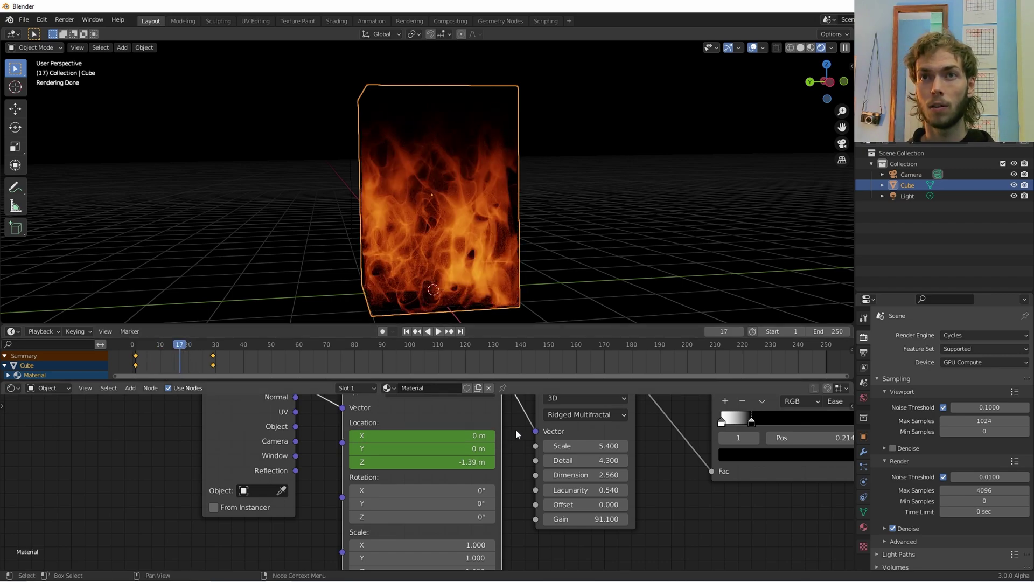
Set the Musgrave Texture's dimensions to 4D
scroll(484, 453, down, 2)
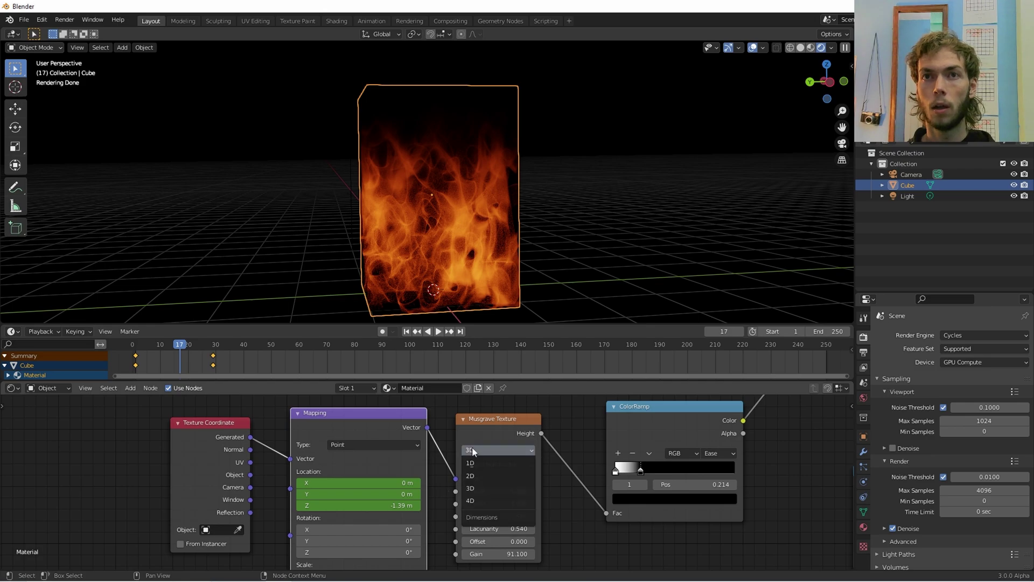
click(479, 500)
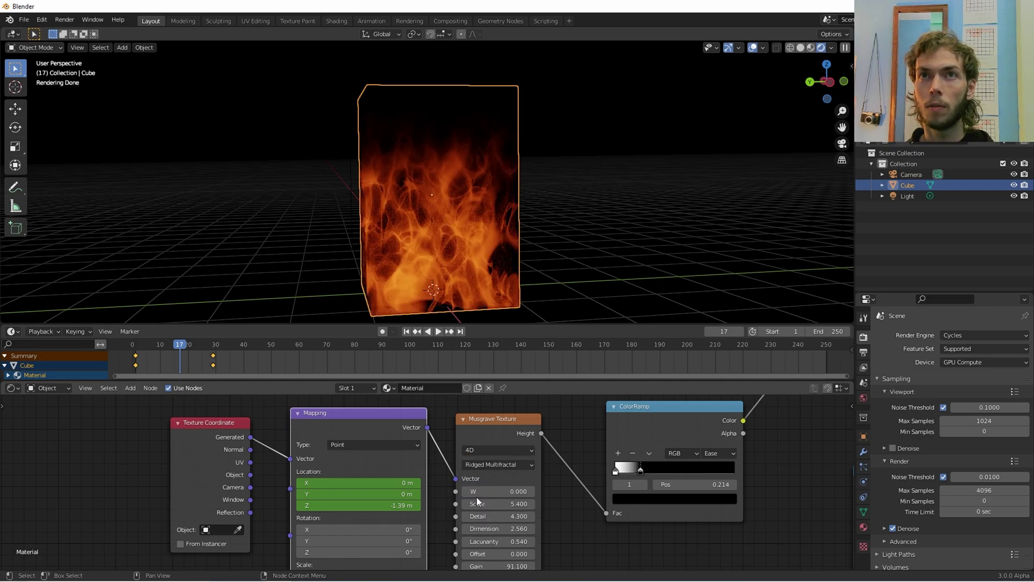
scroll(554, 525, up, 2)
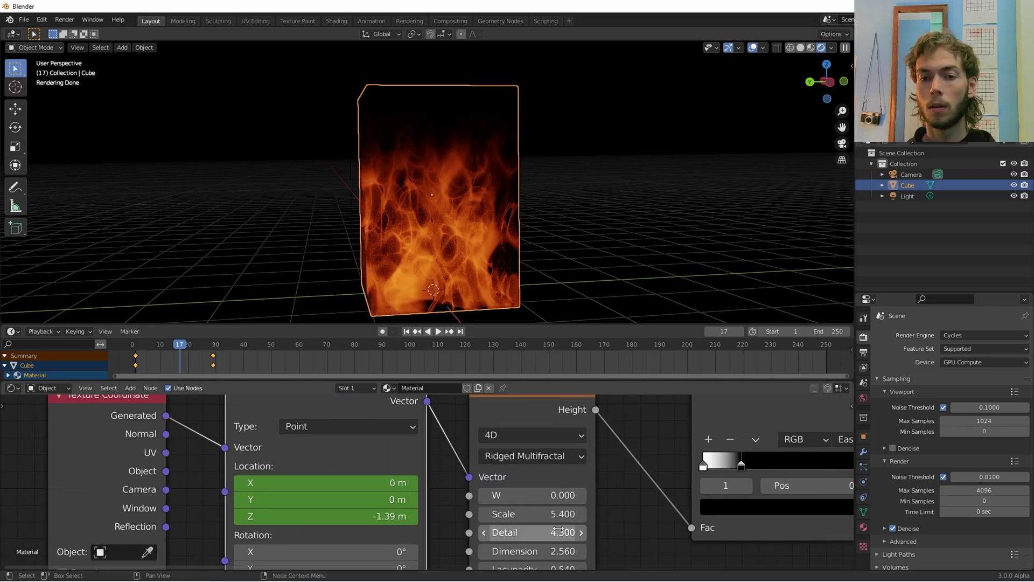
scroll(563, 453, up, 2)
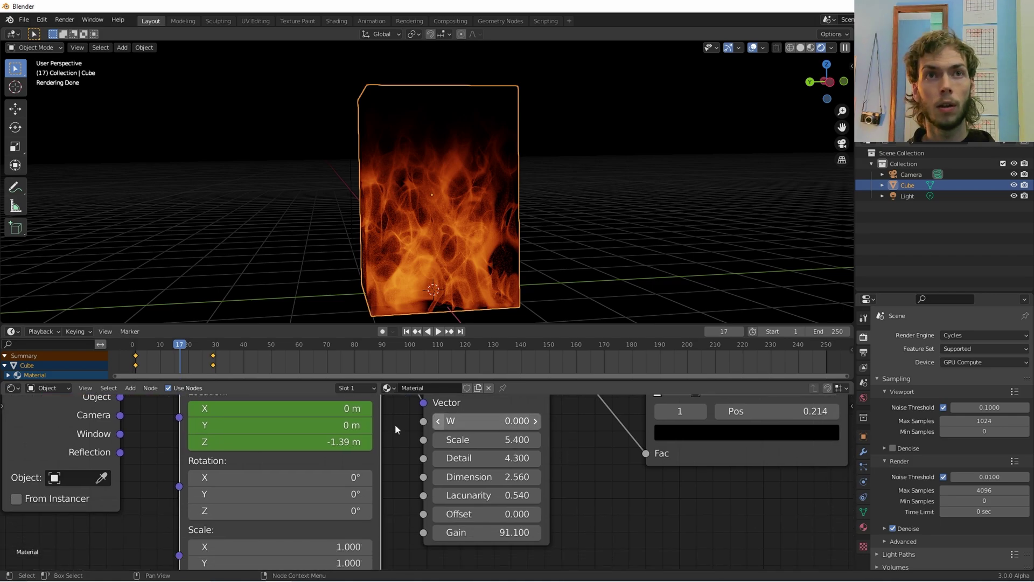
Keyframe the Musgrave Texture's W value at 0 on frame 1 and at 1 on frame 20
key(Escape)
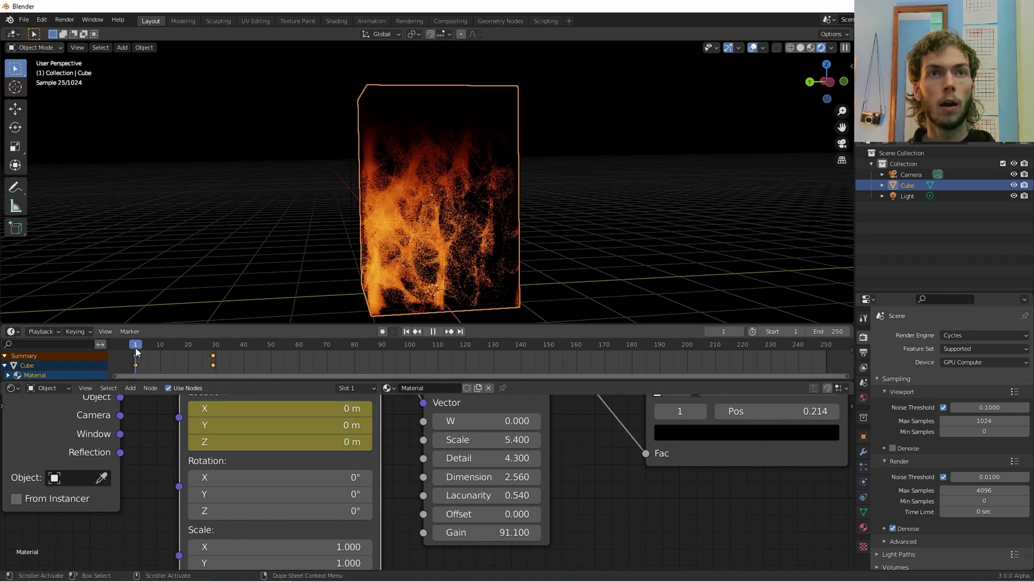
key(i)
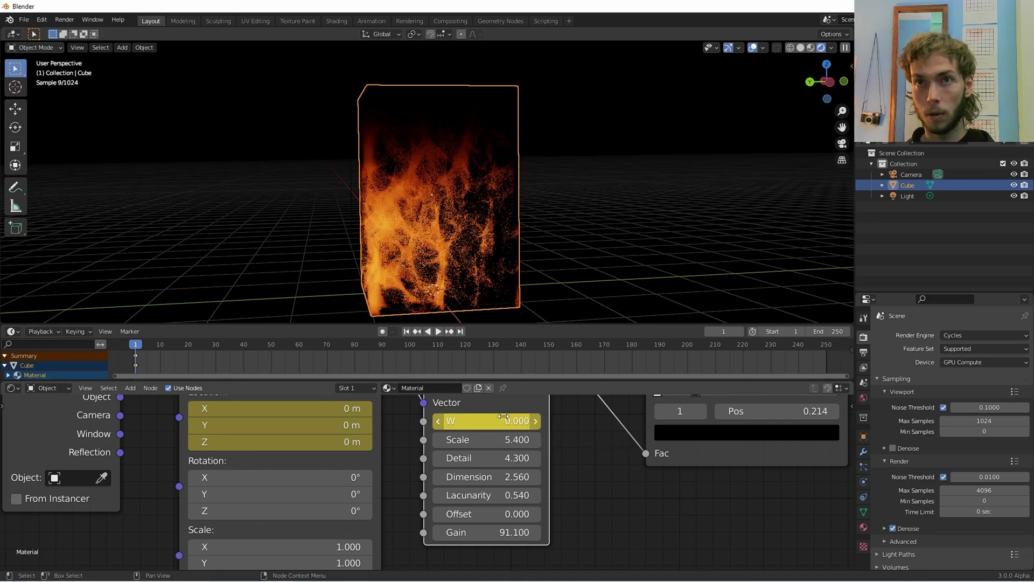
click(136, 347)
drag(135, 346, 188, 346)
mouse_move(487, 421)
mouse_down()
mouse_move(498, 421)
mouse_move(487, 415)
mouse_up()
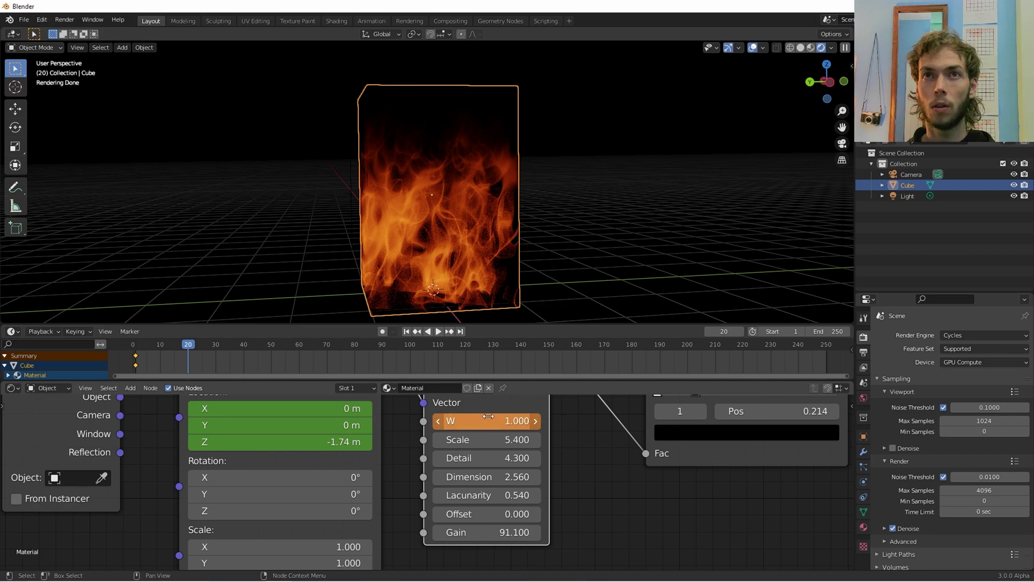
key(i)
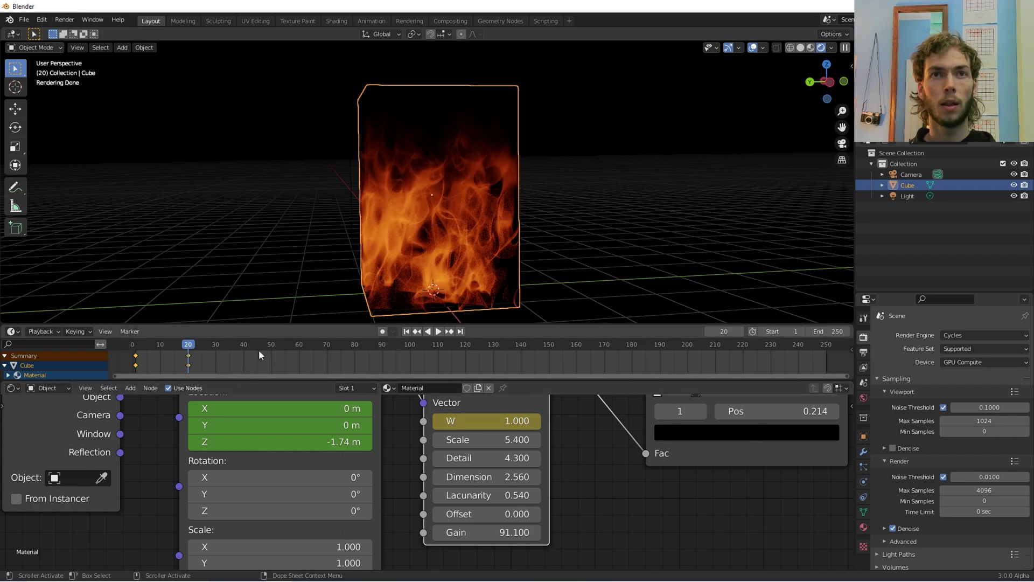
Enlarge the timeline and give the Musgrave W keyframes Vector handles and Linear Extrapolation
drag(277, 324, 276, 303)
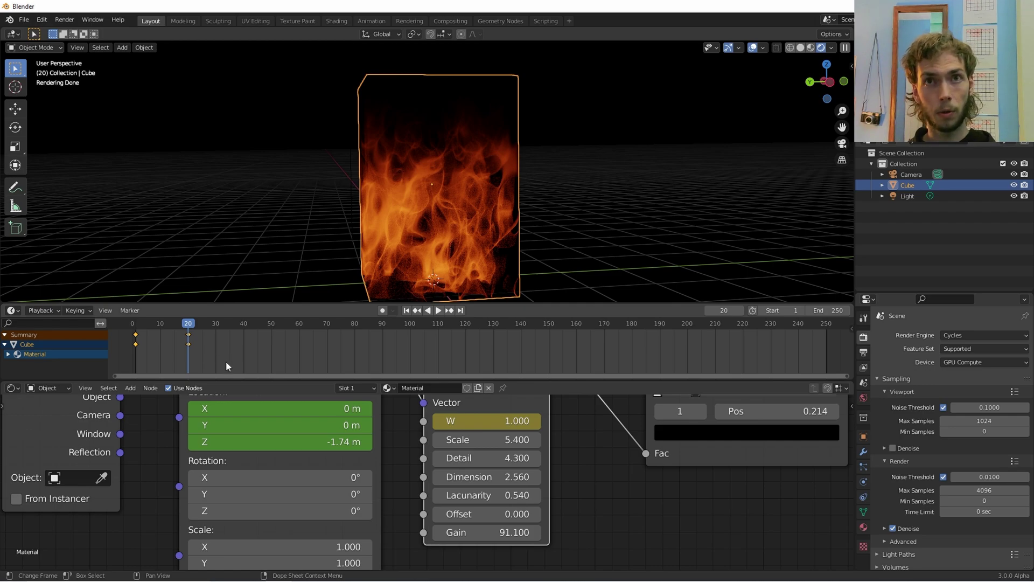
scroll(487, 474, down, 3)
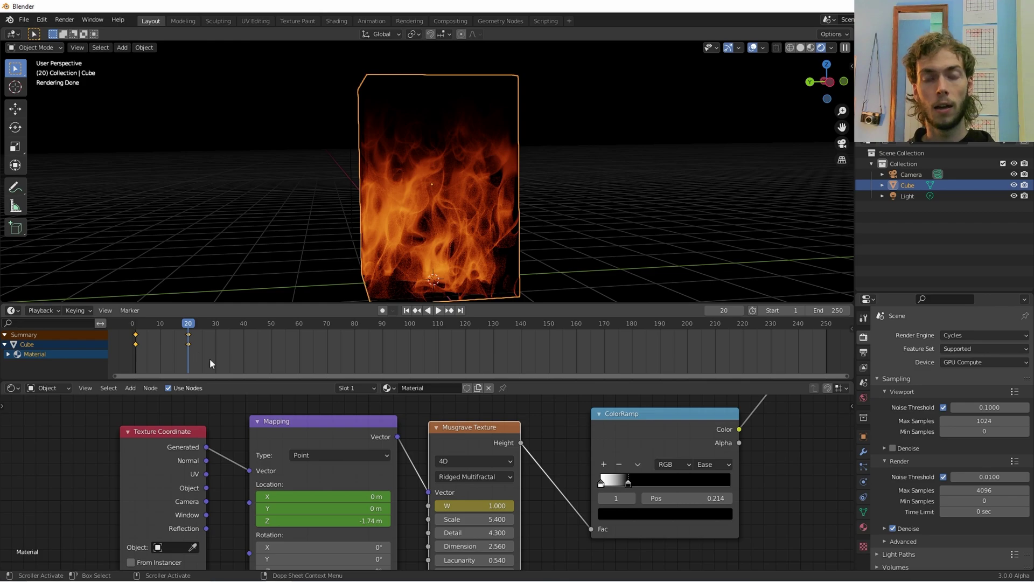
key(v)
click(202, 386)
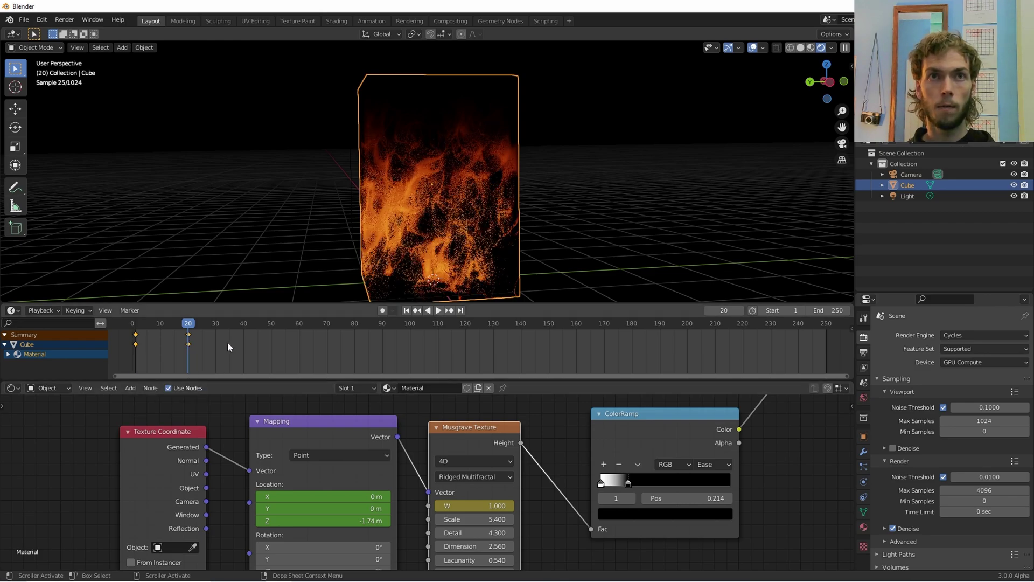
key(shift+e)
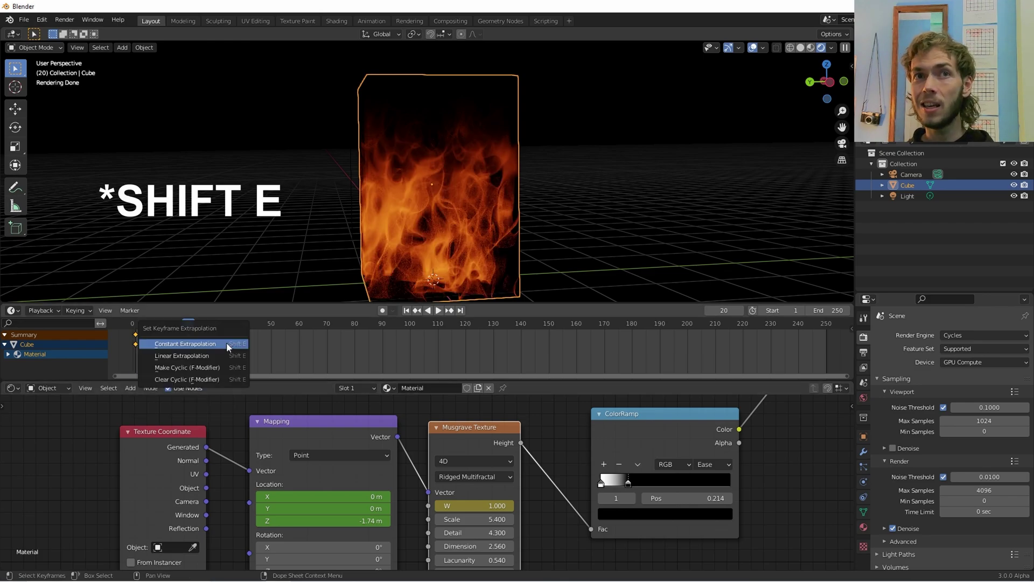
click(206, 357)
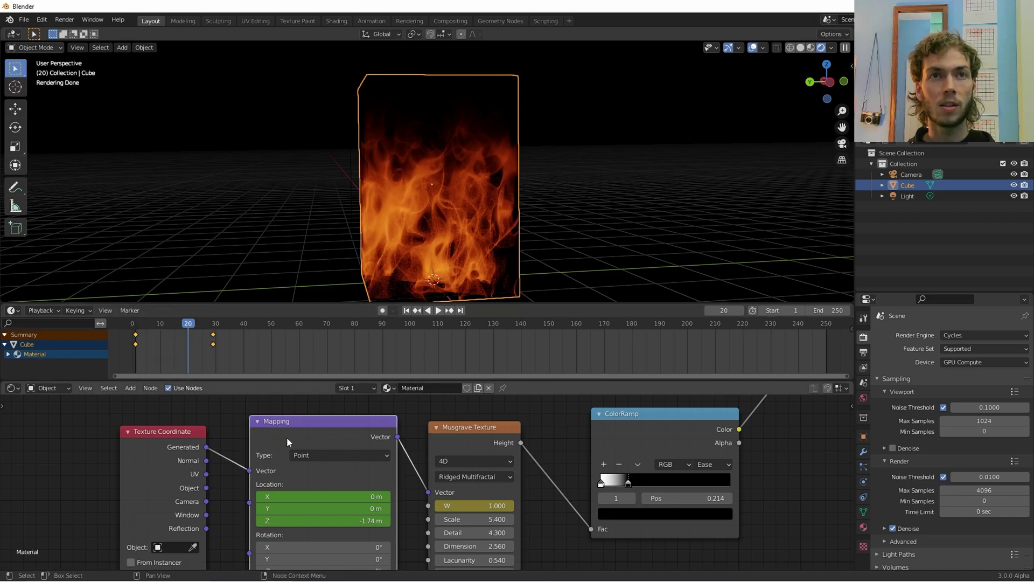
Select the Mapping node's keyframes and give them Vector handles and Linear Extrapolation
drag(122, 317, 122, 316)
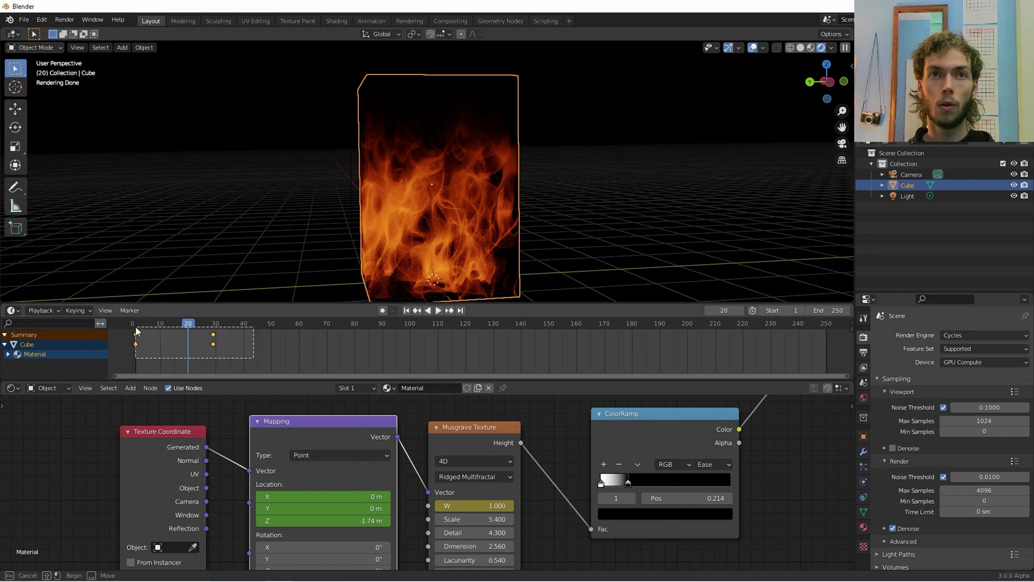
drag(145, 323, 125, 319)
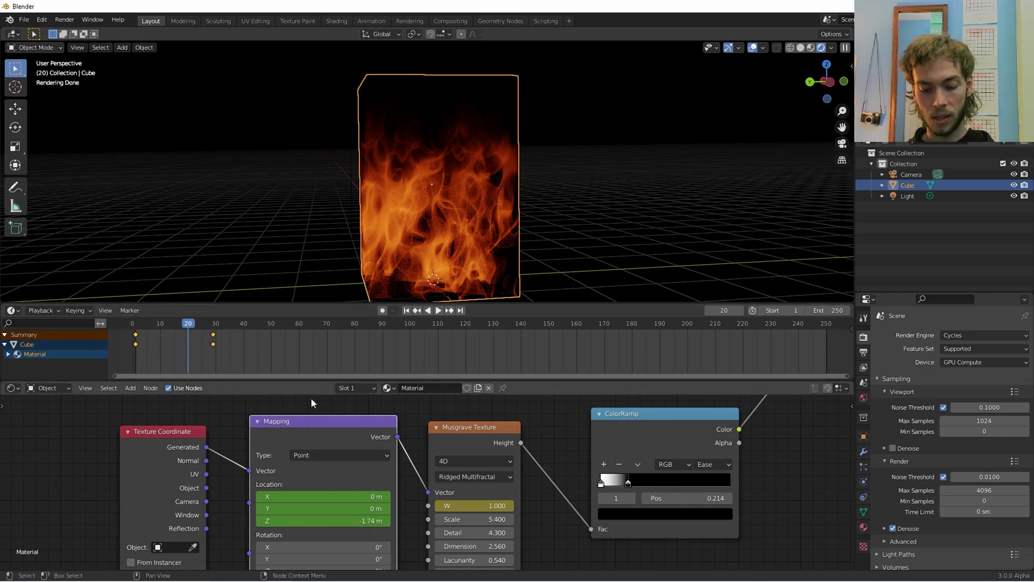
key(v)
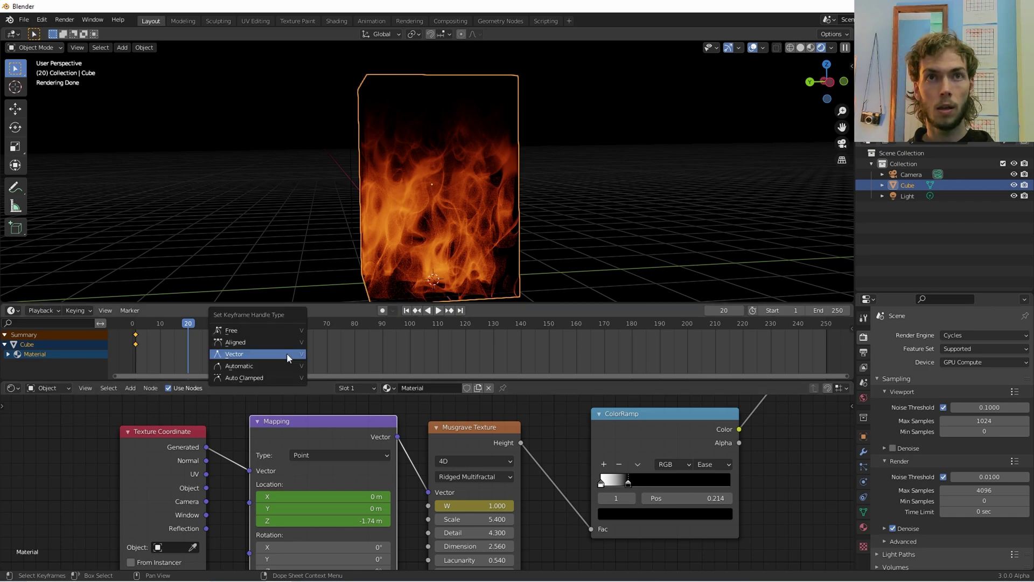
click(273, 354)
key(shift+e)
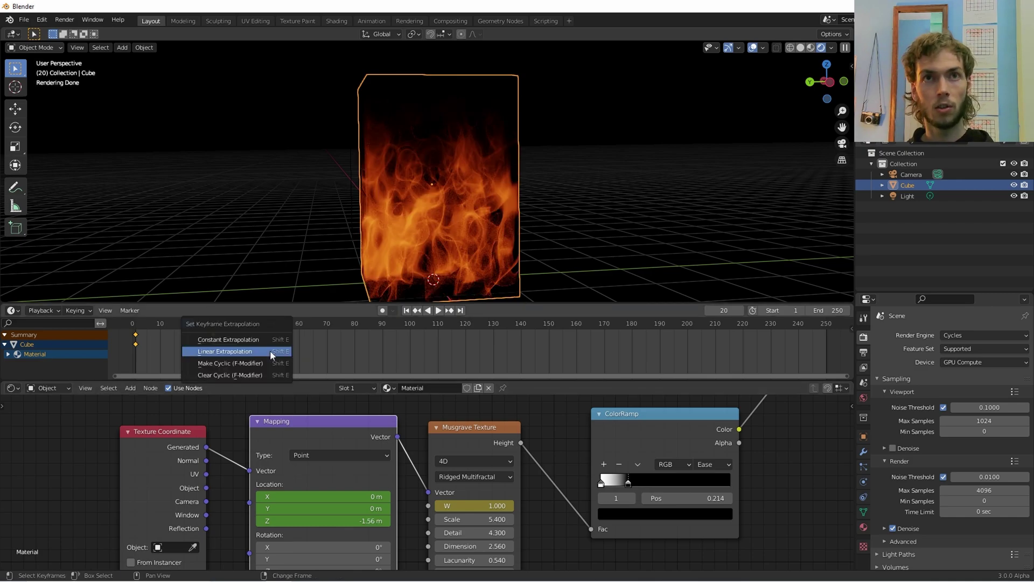
click(271, 351)
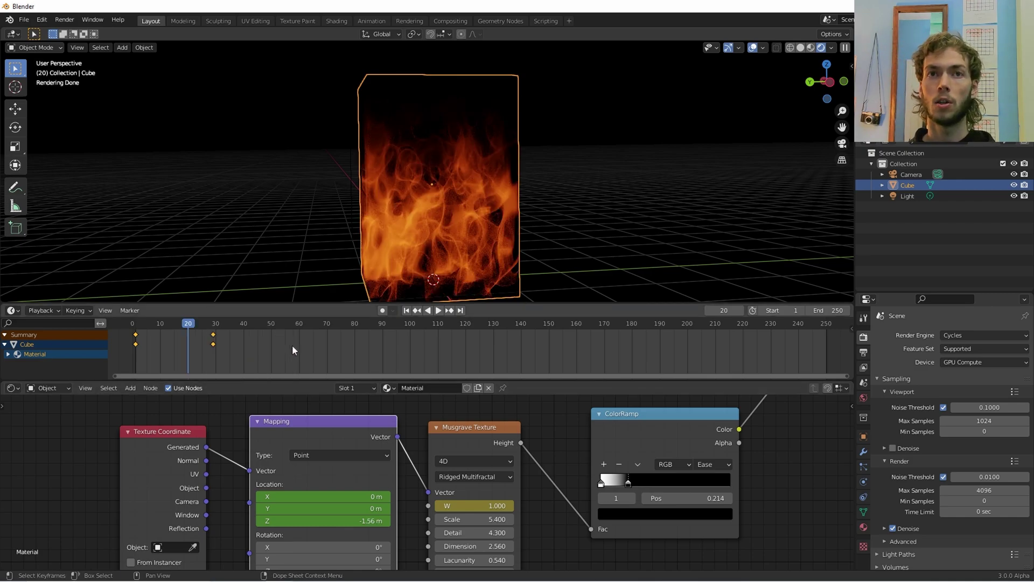
Scrub and play the fire animation while viewing the cube from a slightly different angle
drag(189, 324, 293, 337)
key(space)
scroll(396, 253, down, 2)
mouse_move(396, 253)
middle_down()
mouse_move(365, 255)
mouse_move(379, 251)
middle_up()
scroll(382, 255, up, 5)
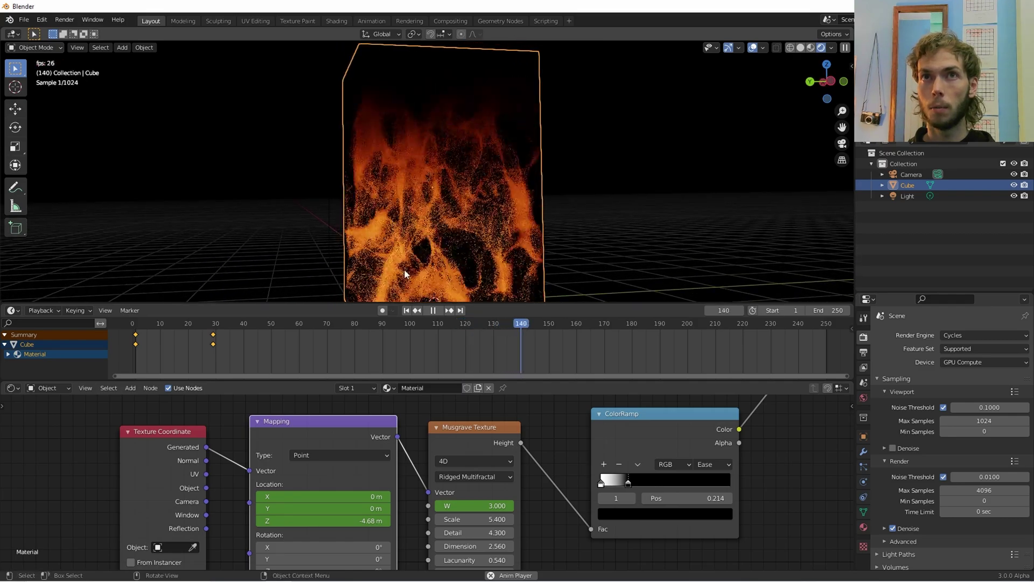
key(space)
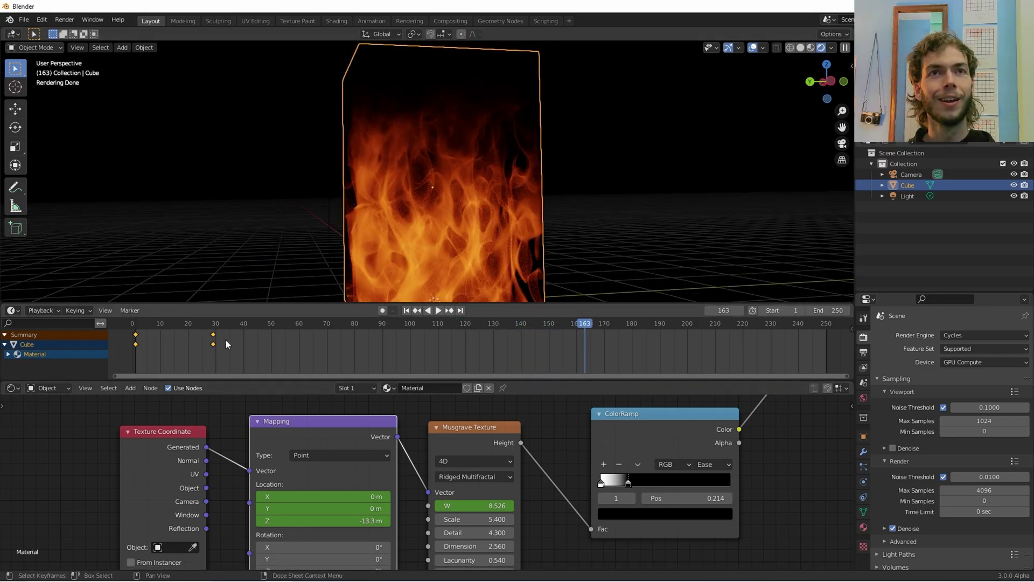
Slow the Mapping motion by moving its second keyframe to frame 74, and replay the animation from the start
drag(190, 325, 190, 325)
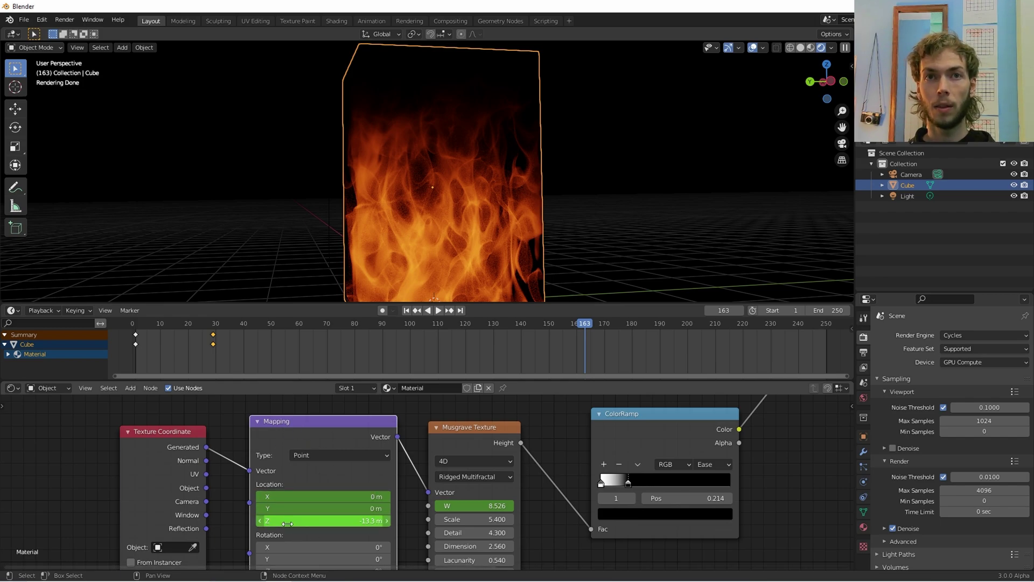
key(g)
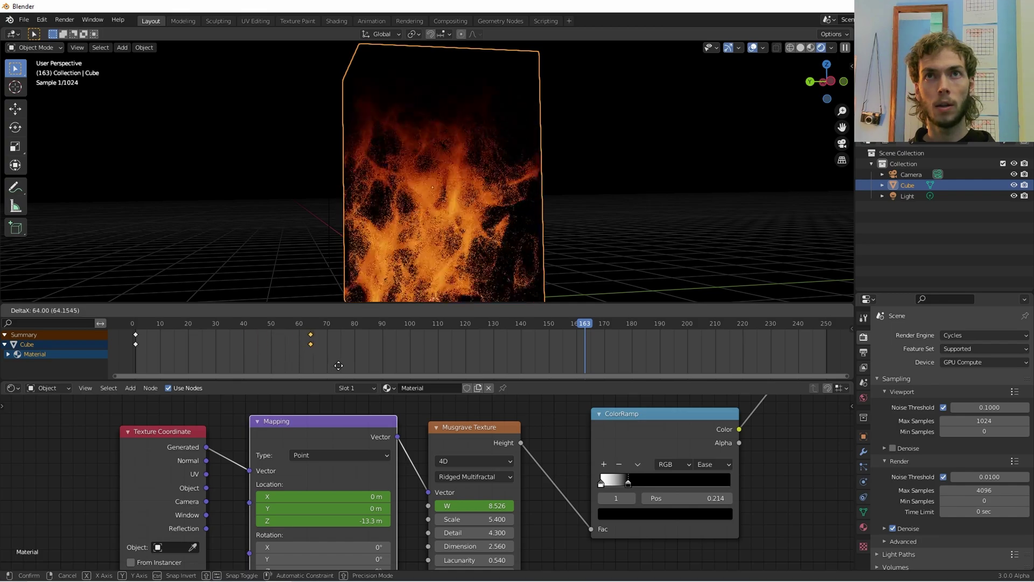
click(353, 367)
key(space)
click(134, 325)
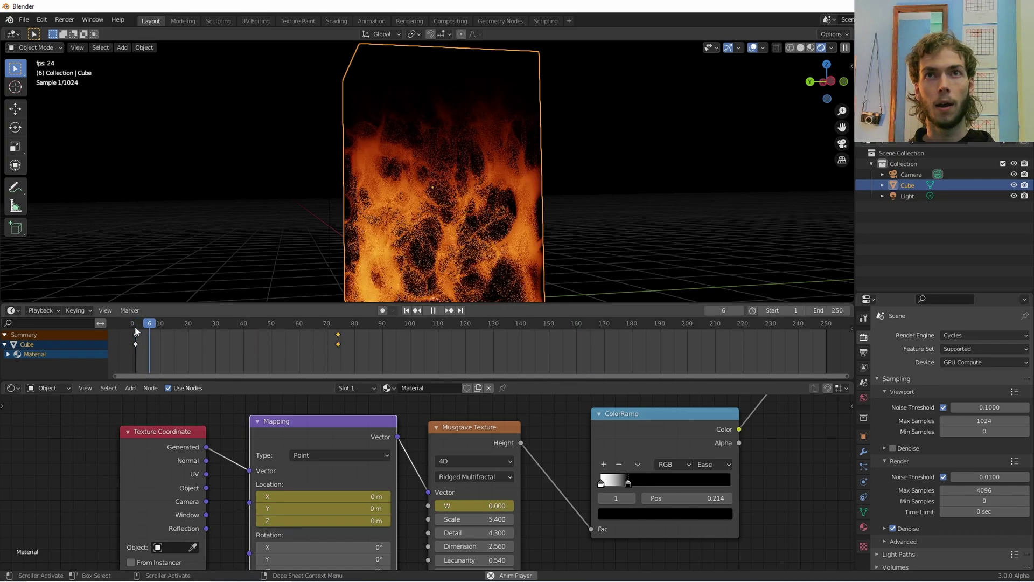
scroll(369, 274, up, 2)
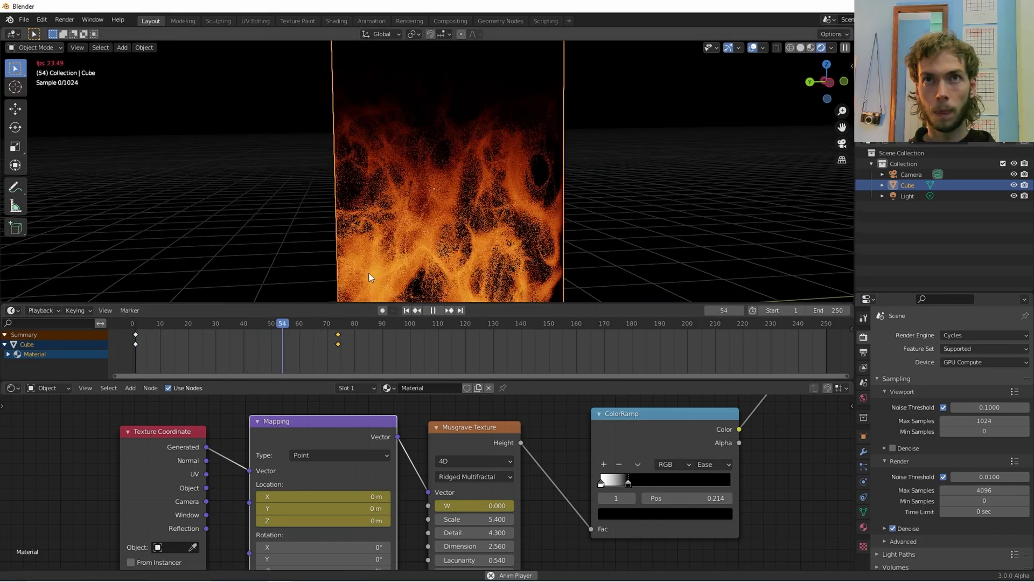
key(space)
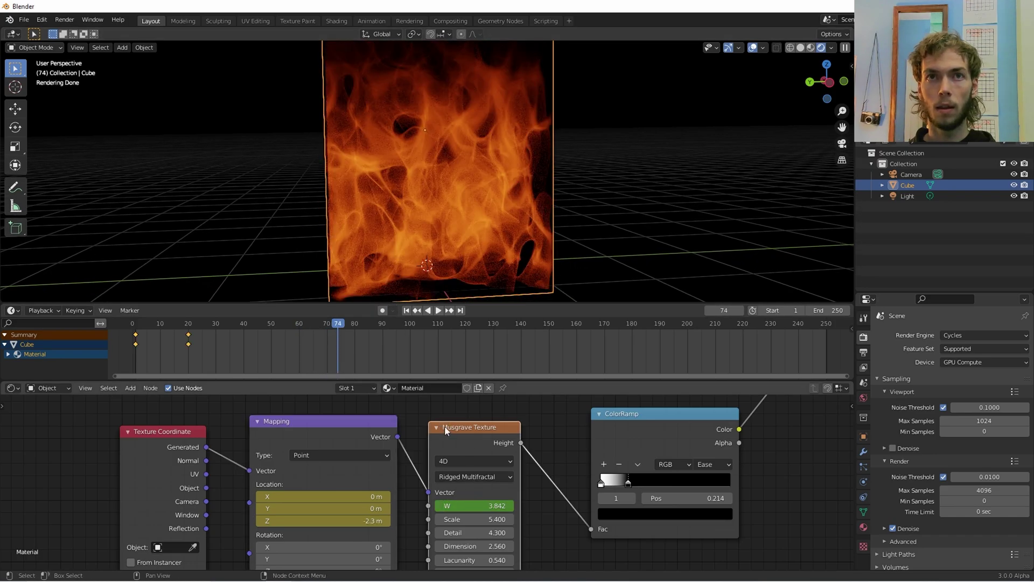
Slow the Musgrave W change by moving its second keyframe to about frame 108, and play the animation
drag(186, 336, 143, 325)
key(space)
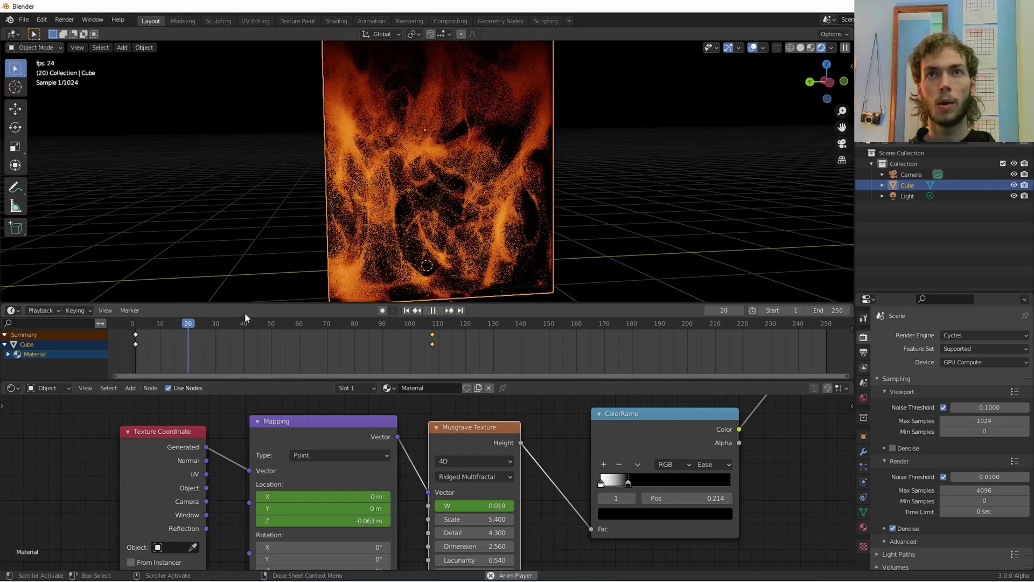
Try to bevel the cube's selected edges in Edit Mode with 2 segments and a width of about 0.52 m
mouse_move(420, 208)
middle_down()
mouse_move(420, 218)
mouse_move(460, 211)
mouse_move(438, 222)
mouse_move(574, 218)
mouse_move(607, 228)
mouse_move(461, 228)
mouse_move(529, 227)
mouse_move(604, 267)
mouse_move(608, 289)
mouse_move(529, 95)
mouse_move(493, 89)
mouse_move(496, 44)
mouse_move(570, 235)
mouse_move(442, 211)
mouse_move(458, 221)
middle_up()
key(Tab)
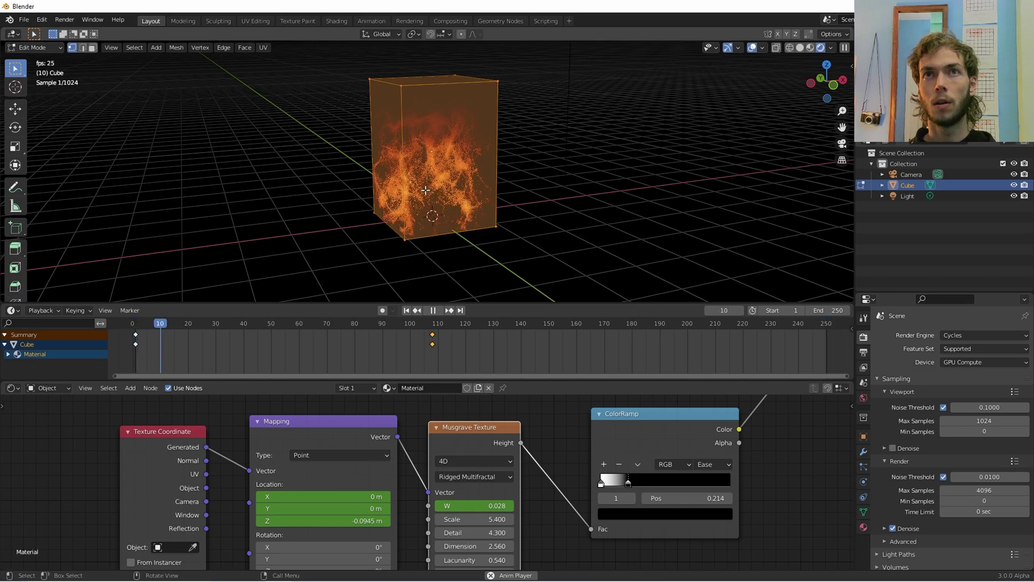
drag(327, 133, 549, 176)
middle_drag(579, 219, 533, 211)
key(b)
drag(461, 67, 542, 250)
key(2)
middle_drag(438, 248, 403, 176)
shift+drag(340, 74, 417, 273)
middle_drag(395, 253, 441, 274)
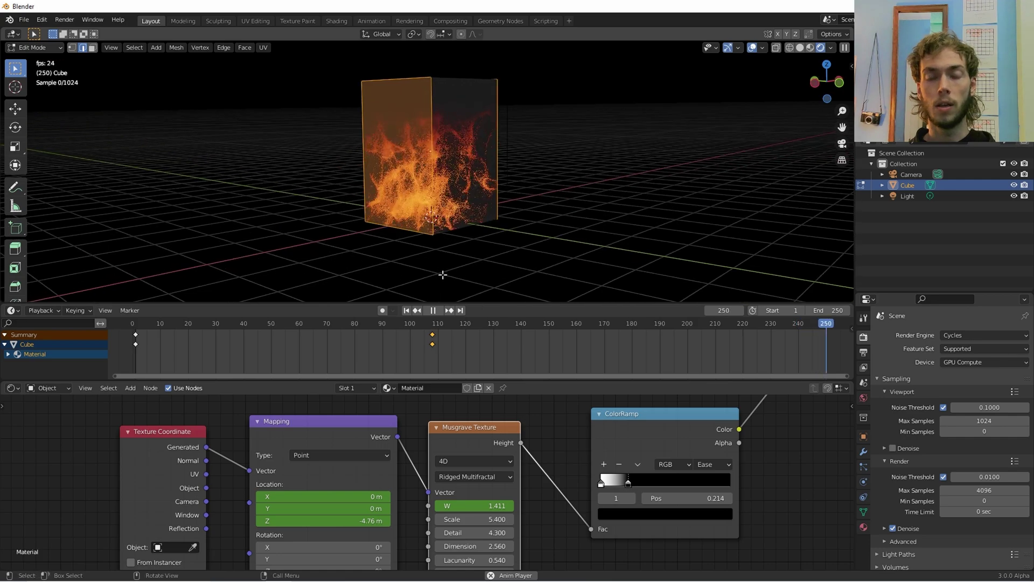
key(ctrl+b)
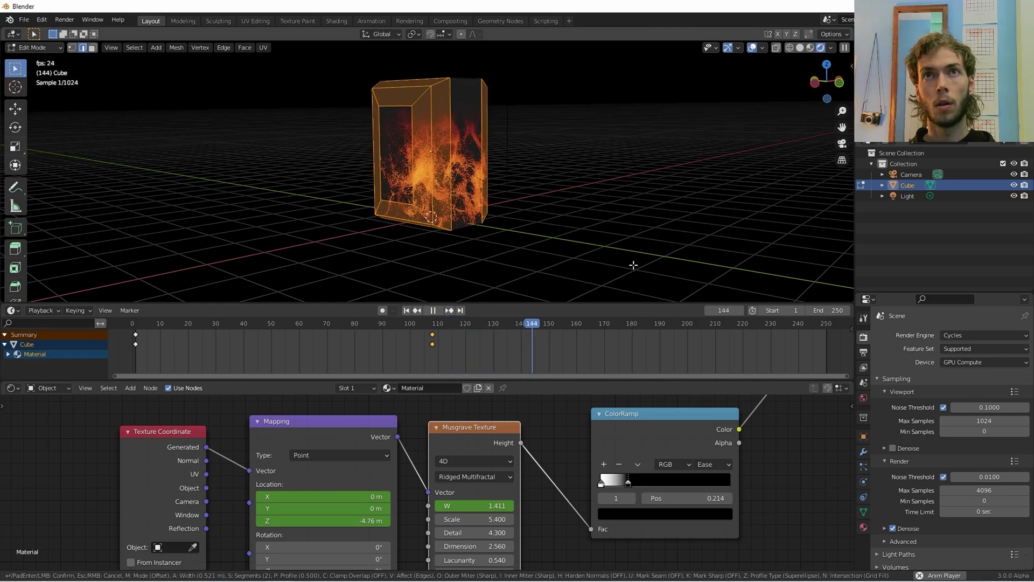
click(633, 265)
middle_drag(634, 265, 508, 273)
scroll(509, 273, up, 5)
key(Tab)
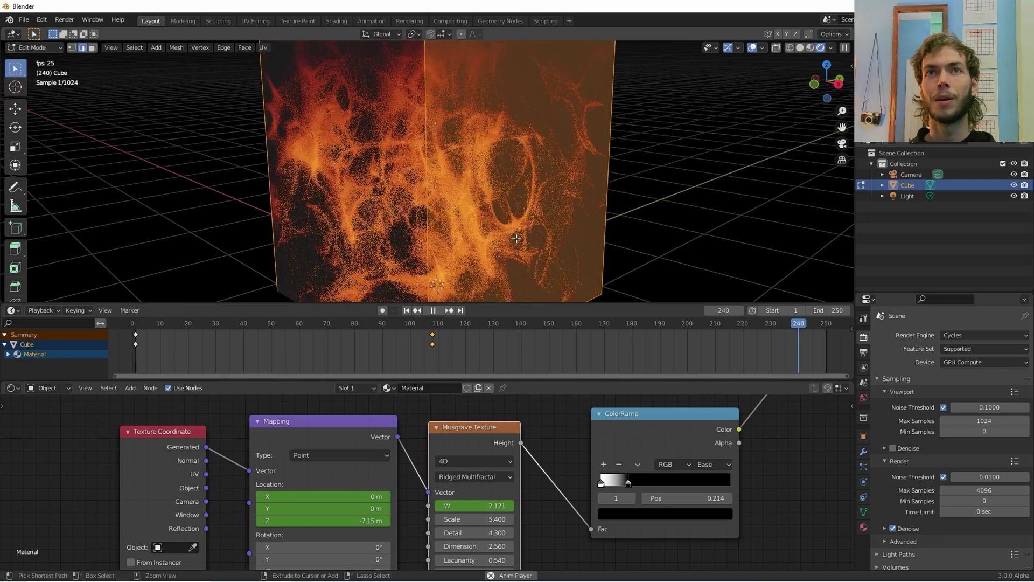
Pause the fire animation facing the cube, step frame by frame from 73 to 87, and play on to examine the flames
scroll(507, 258, down, 7)
mouse_move(336, 249)
middle_down()
mouse_move(419, 263)
mouse_move(540, 253)
mouse_move(521, 232)
middle_up()
scroll(517, 237, up, 2)
key(space)
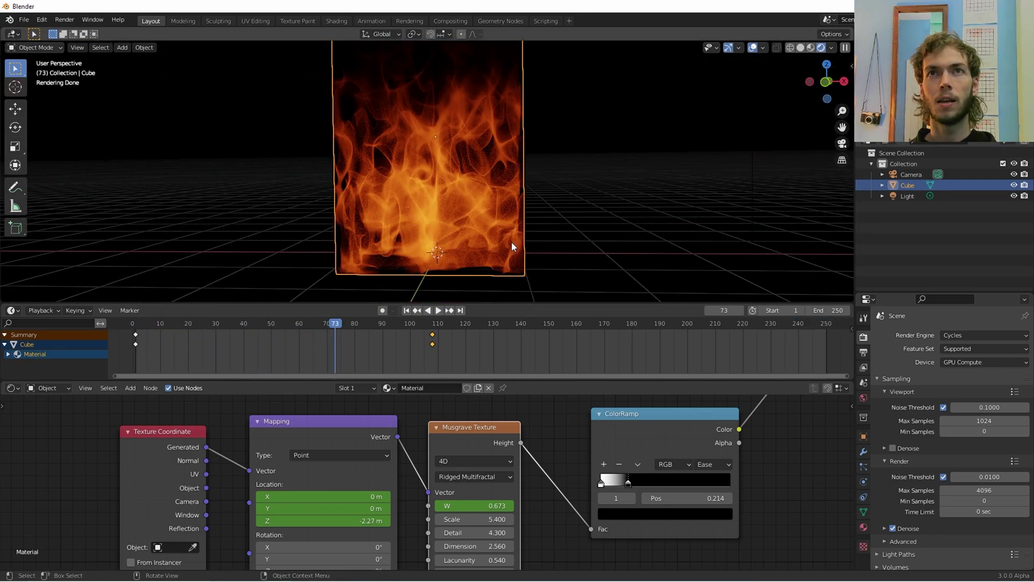
key(Right)
key(Right)
key(Right)
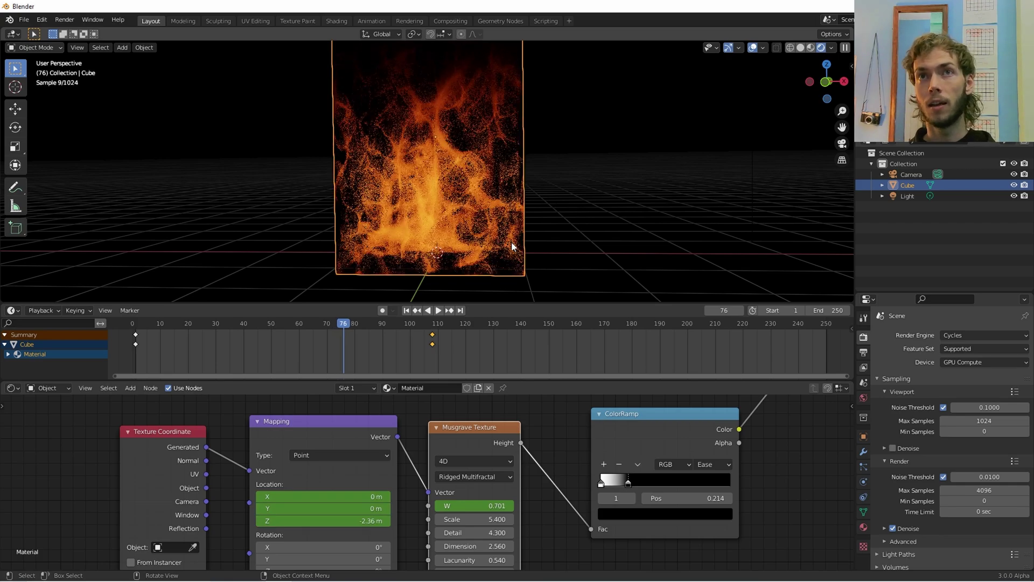
key(Right)
key(Right)
key(Right)
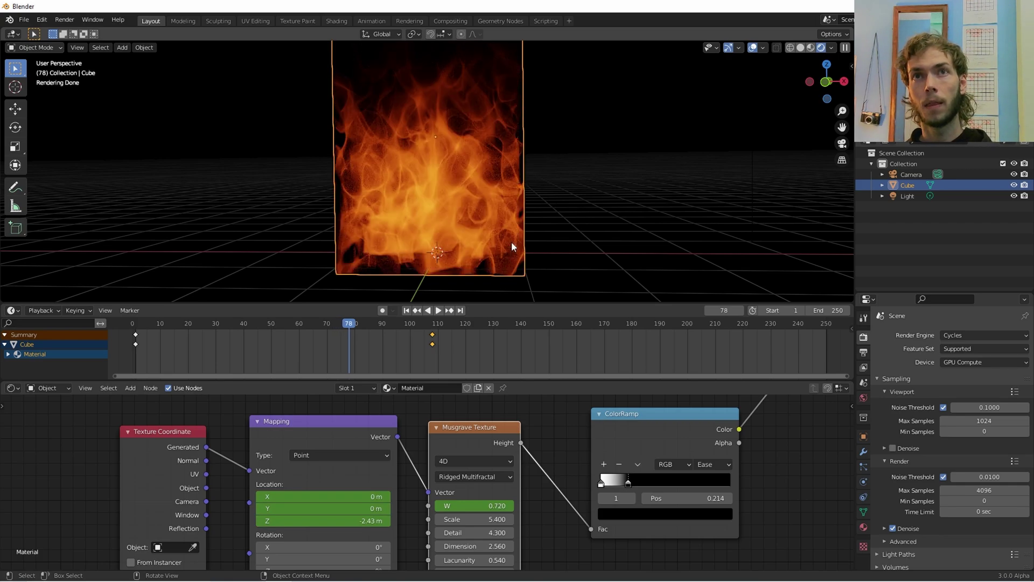
key(Right)
key(Right)
key(Right)
key(Right)
key(Right)
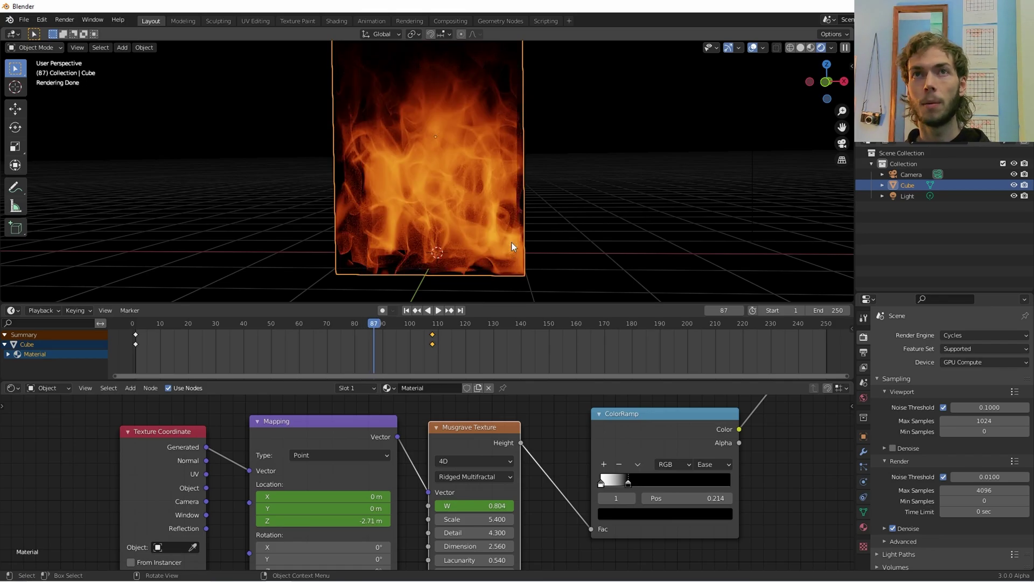
key(space)
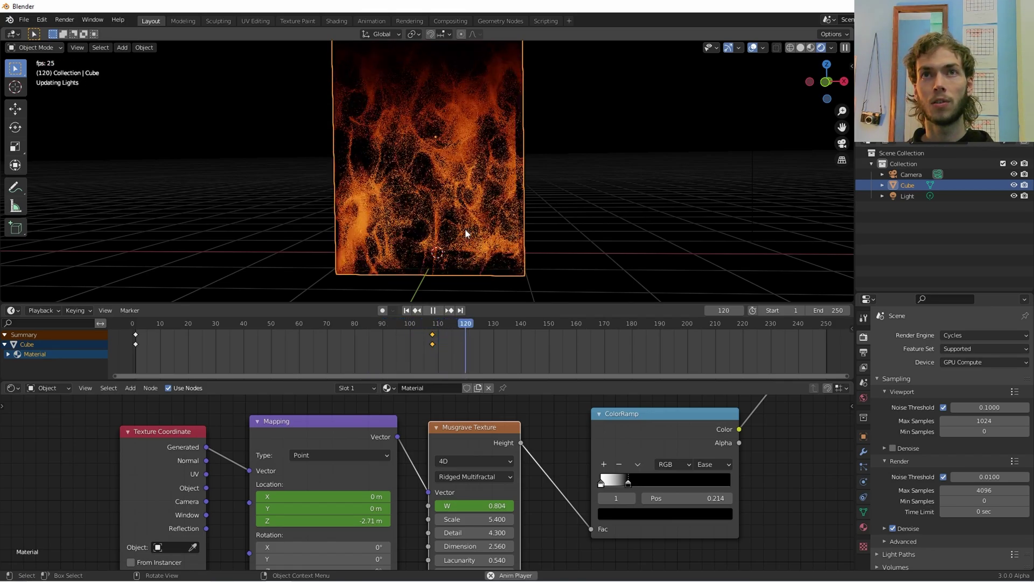
key(space)
Slow the Mapping motion by moving its second keyframe to about frame 119, and play the animation
middle_drag(554, 253, 493, 254)
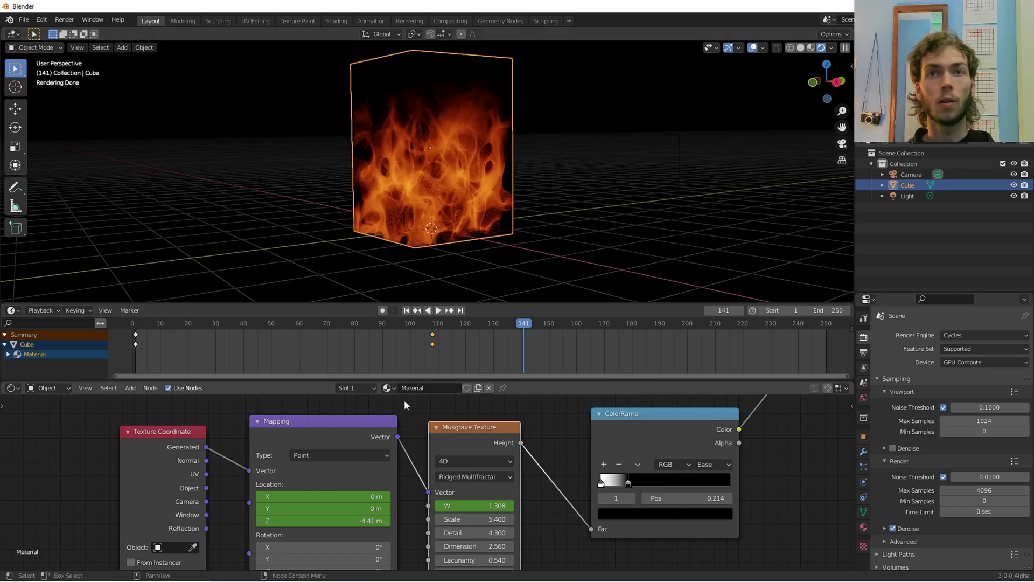
click(318, 436)
drag(301, 308, 301, 308)
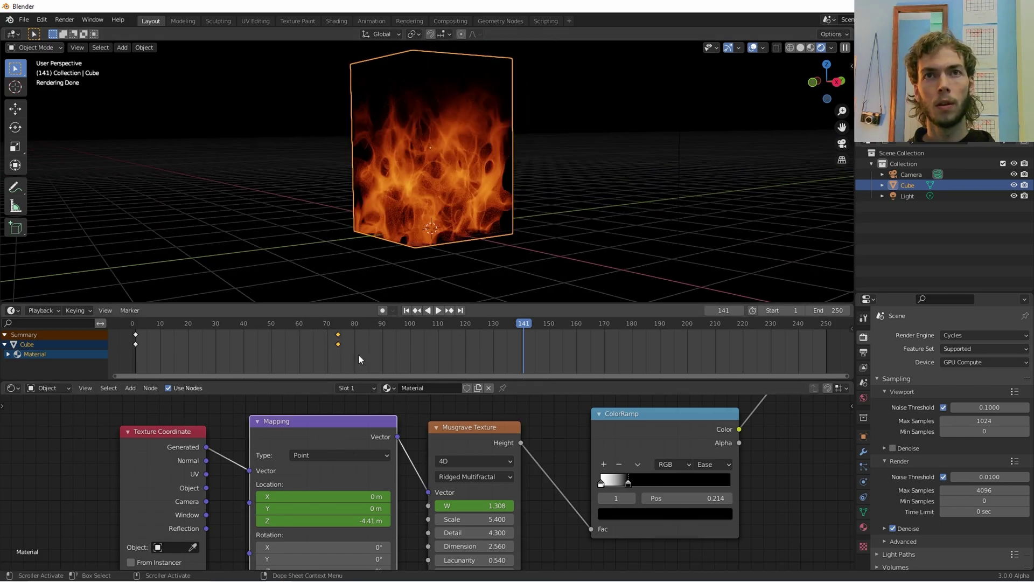
key(g)
click(480, 345)
key(space)
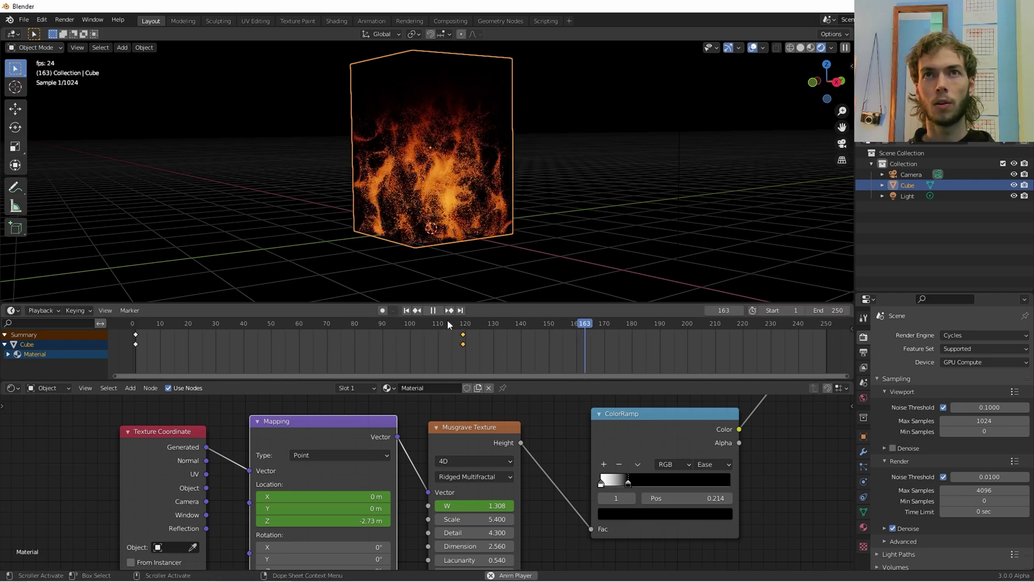
key(space)
Slow the Musgrave W change by moving its second keyframe to about frame 153, and play the animation up to frame 49
click(454, 424)
key(g)
click(532, 348)
key(space)
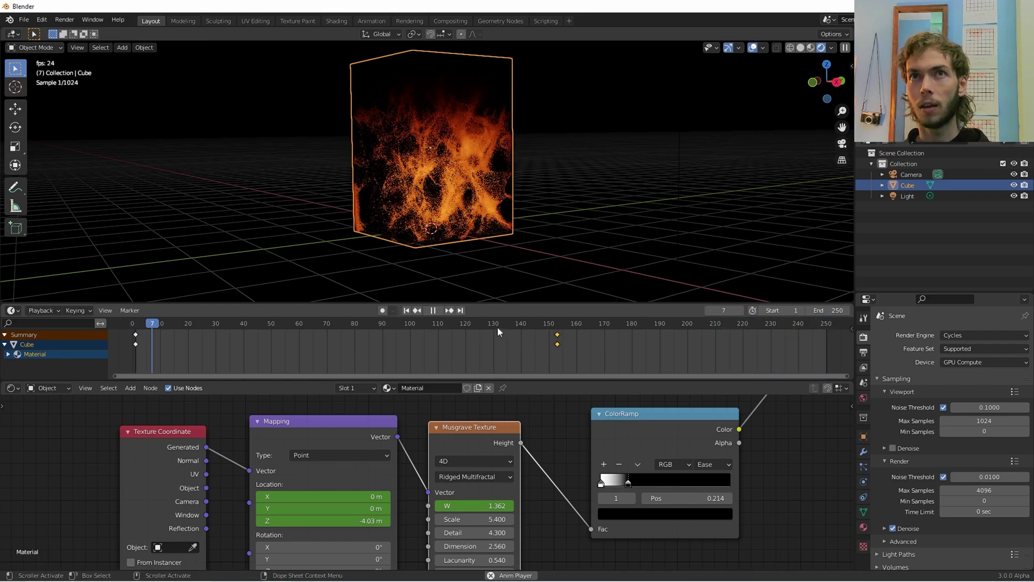
scroll(444, 269, up, 5)
key(space)
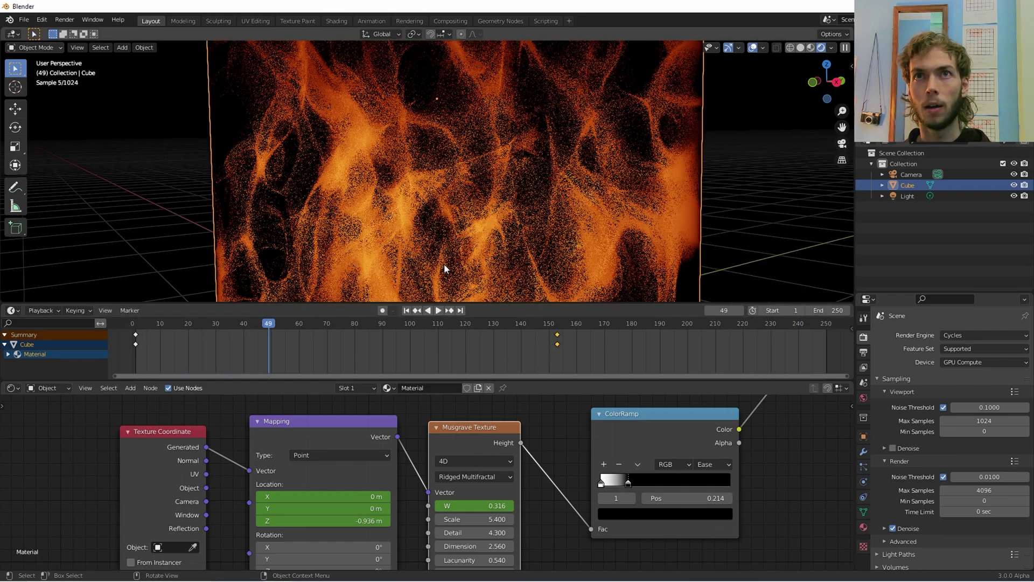
Examine the flames up close by advancing frame by frame from 49 to 58
scroll(451, 215, up, 4)
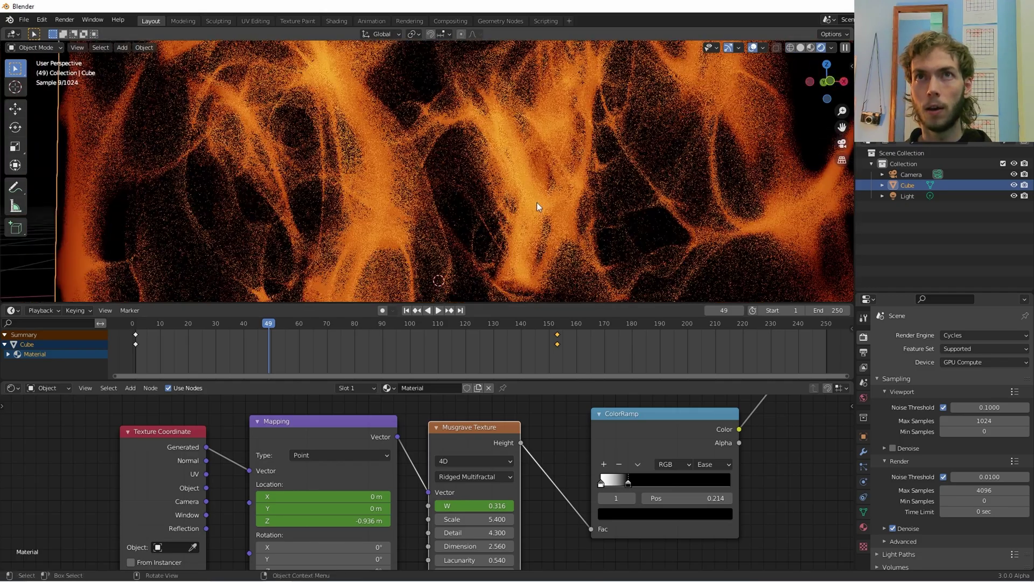
key(Right)
key(Right)
key(Right)
key(Right)
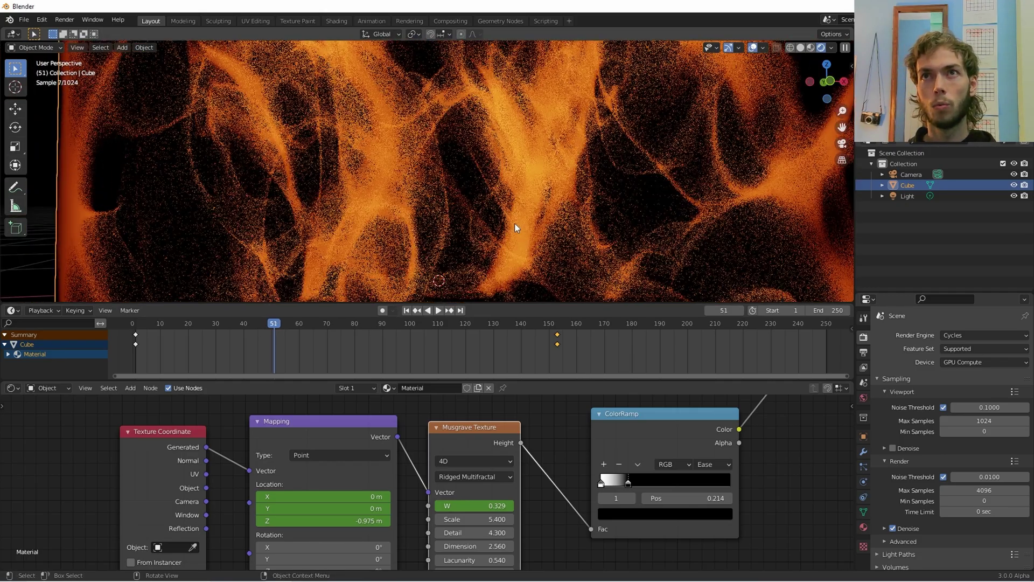
key(Right)
key(Right)
key(Right)
key(Right)
key(Right)
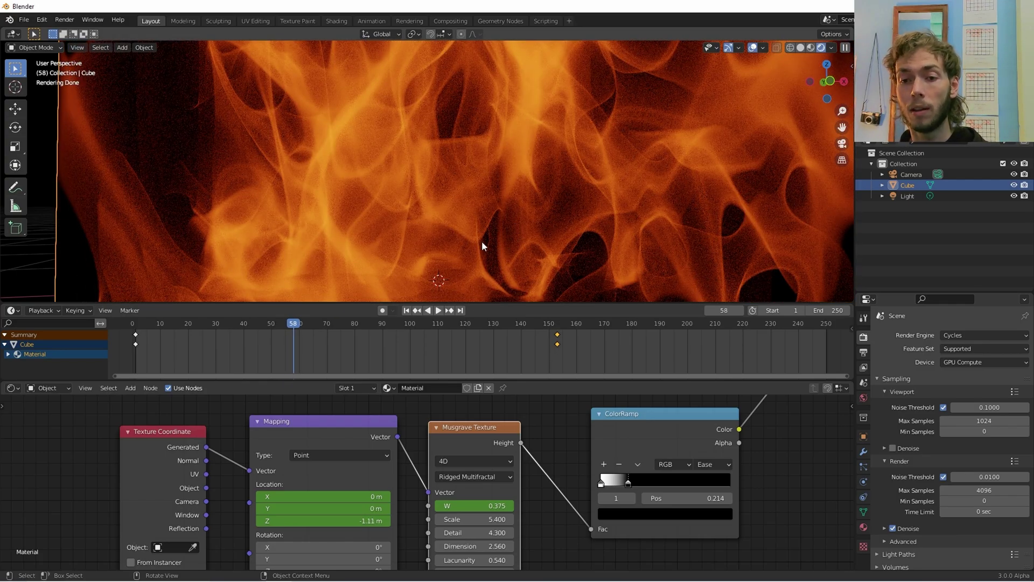
scroll(425, 232, down, 3)
scroll(423, 234, up, 3)
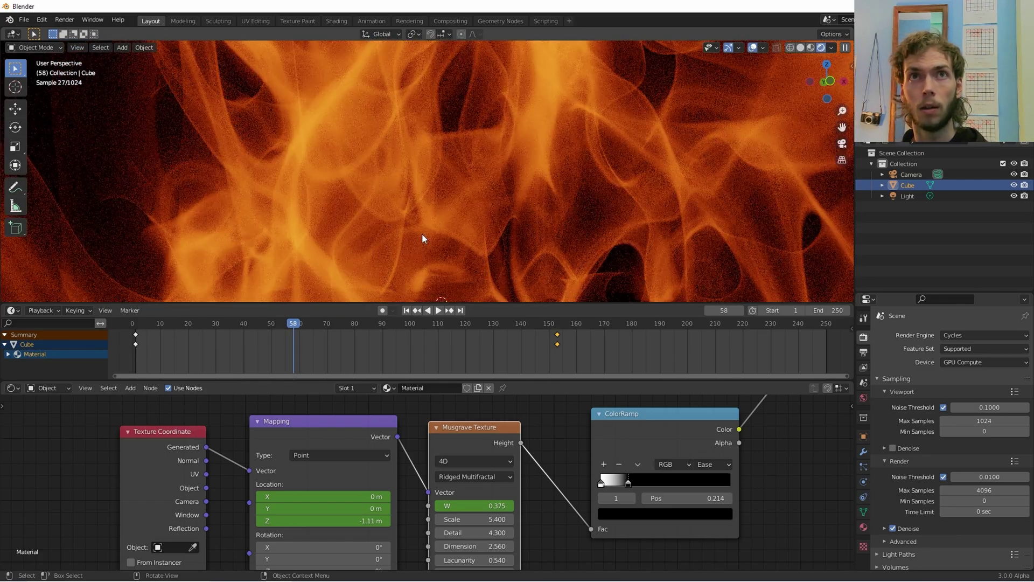
Put the Musgrave W second keyframe back at about frame 108, and replay the animation from about frame 48
scroll(424, 240, down, 3)
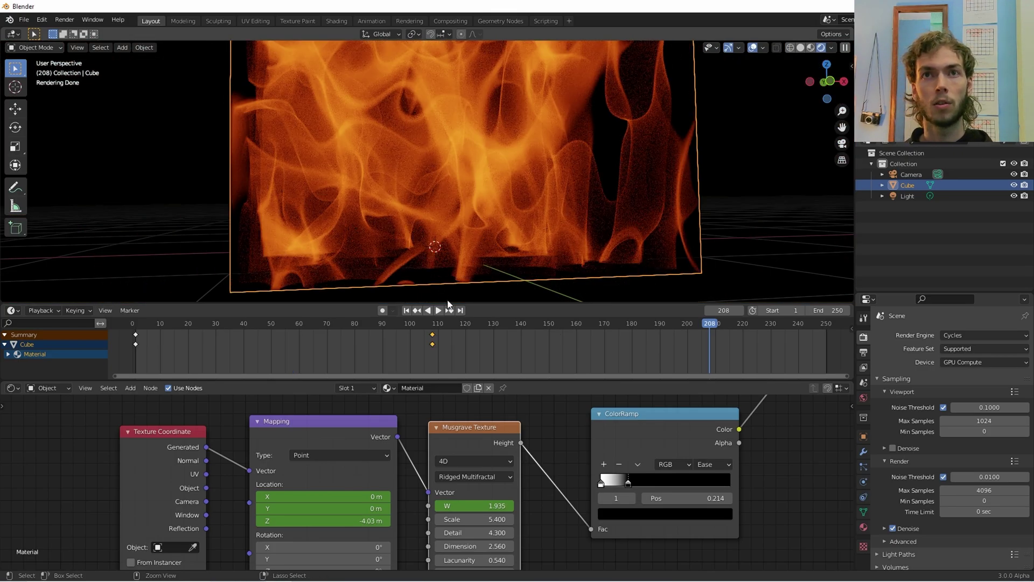
drag(405, 331, 265, 322)
key(space)
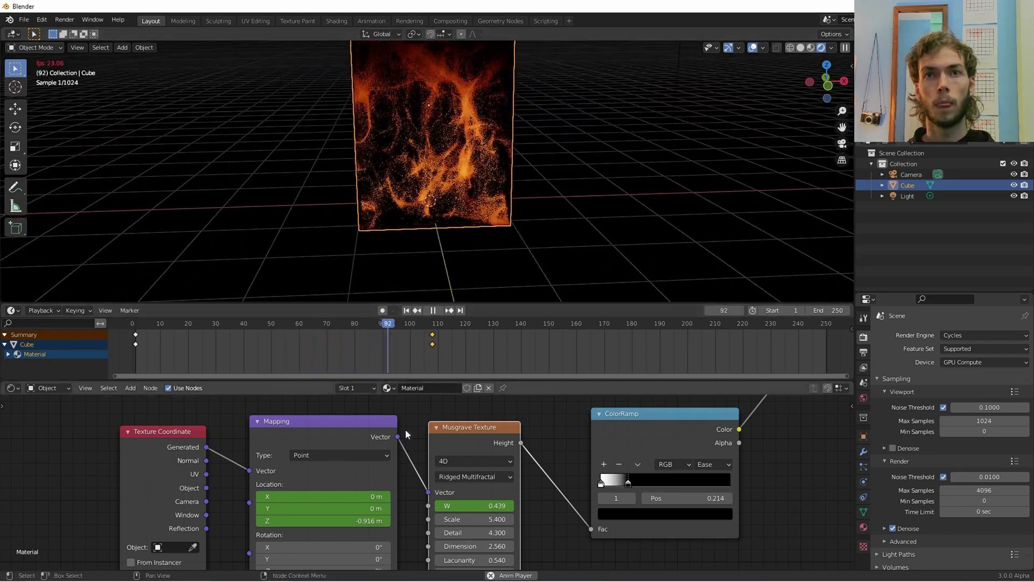
Speed up the Mapping motion by placing its second keyframe at about frame 86, and play the animation to frame 180
key(space)
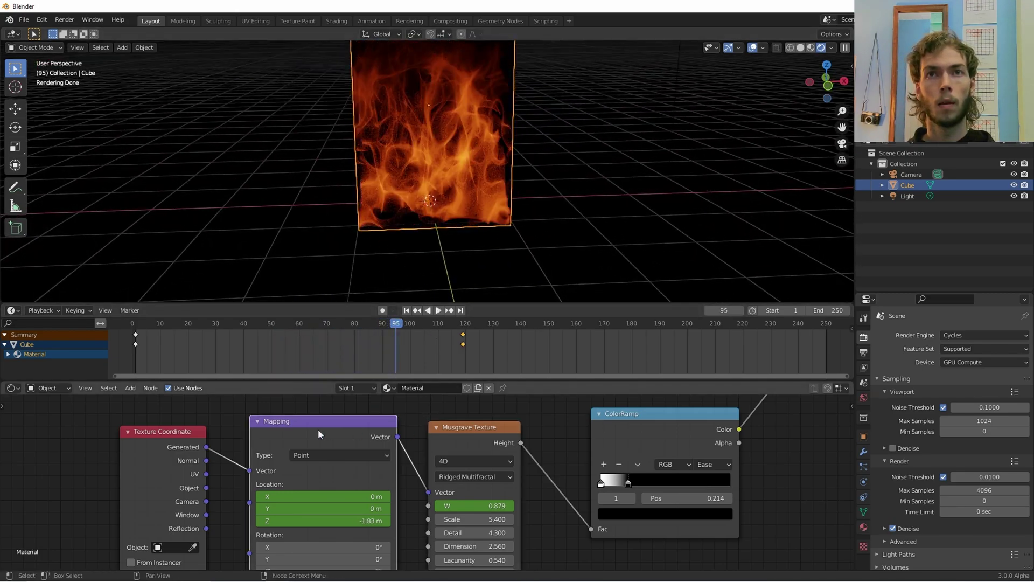
key(space)
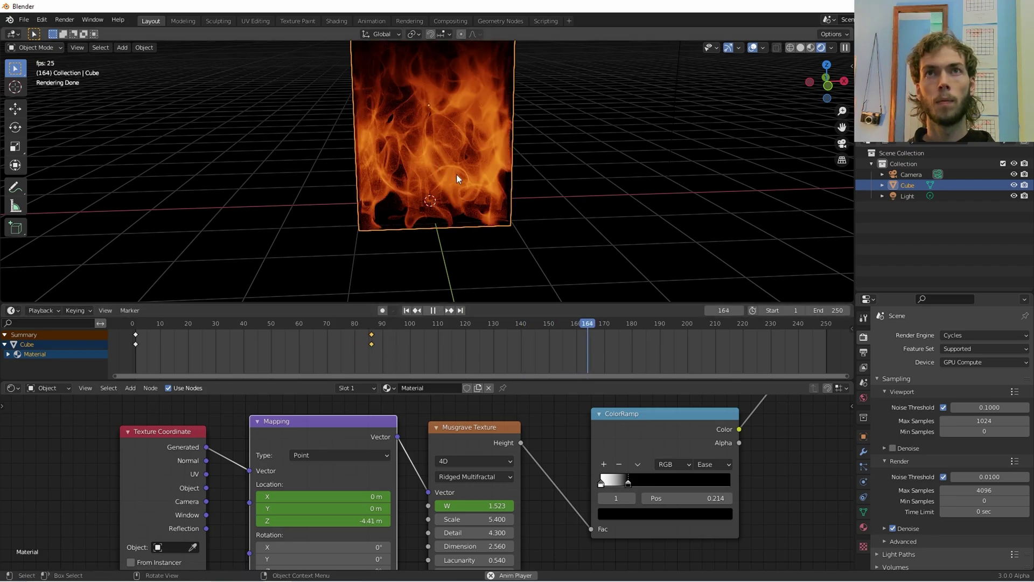
key(space)
middle_drag(458, 176, 463, 176)
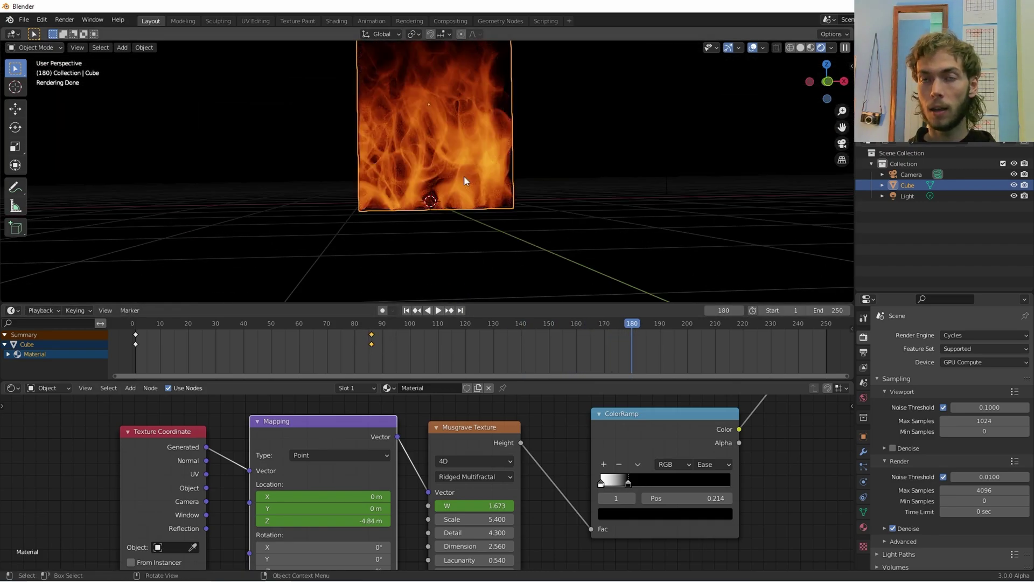
Close the timeline area and enlarge the node editor to show the complete fire node setup
scroll(528, 431, down, 6)
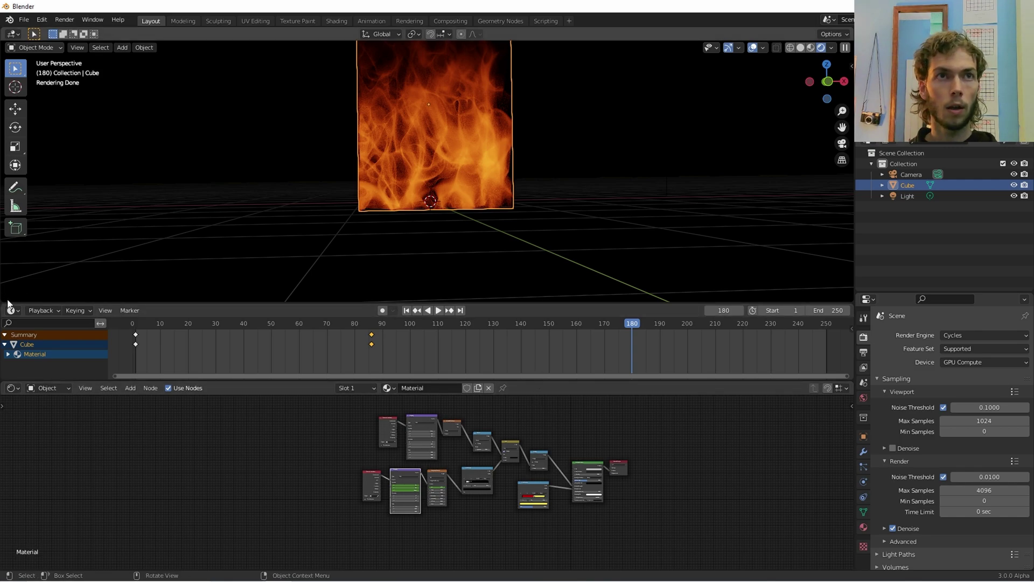
drag(3, 302, 4, 314)
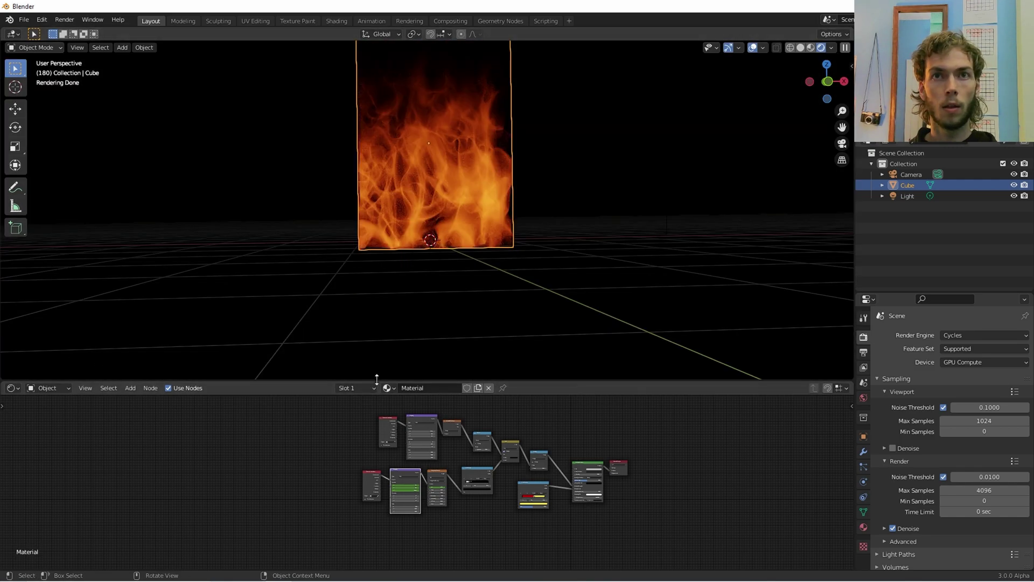
drag(377, 379, 377, 132)
scroll(655, 423, up, 5)
middle_drag(642, 403, 487, 479)
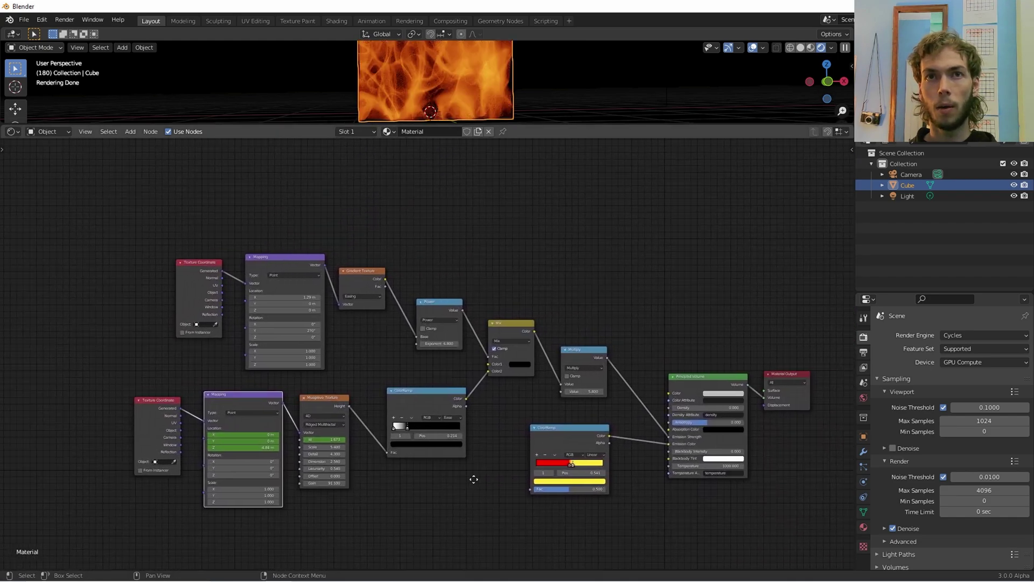
scroll(488, 479, up, 2)
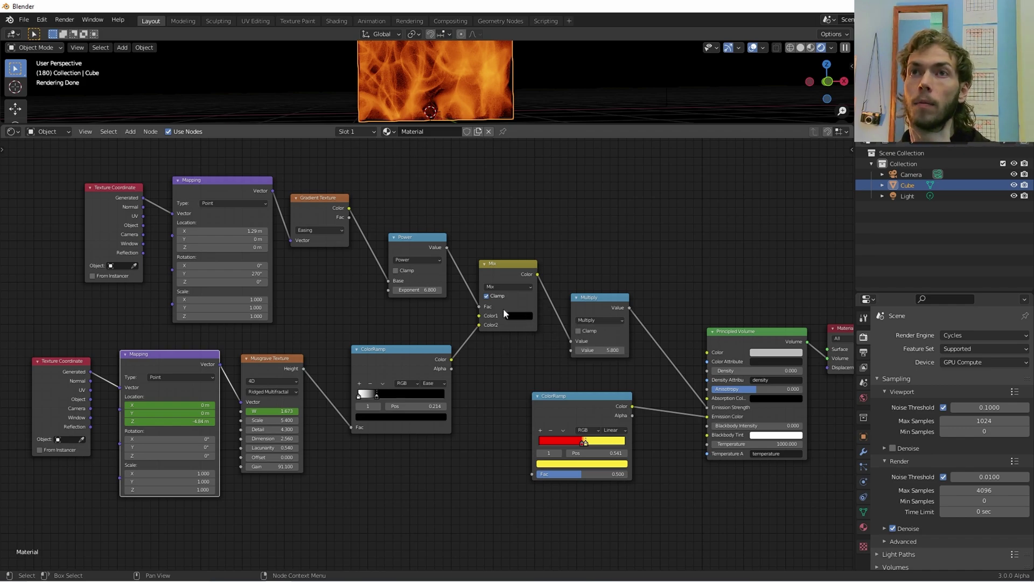
Give the 3D viewport more height and set the Multiply node's value to 3.700
middle_drag(592, 224, 590, 281)
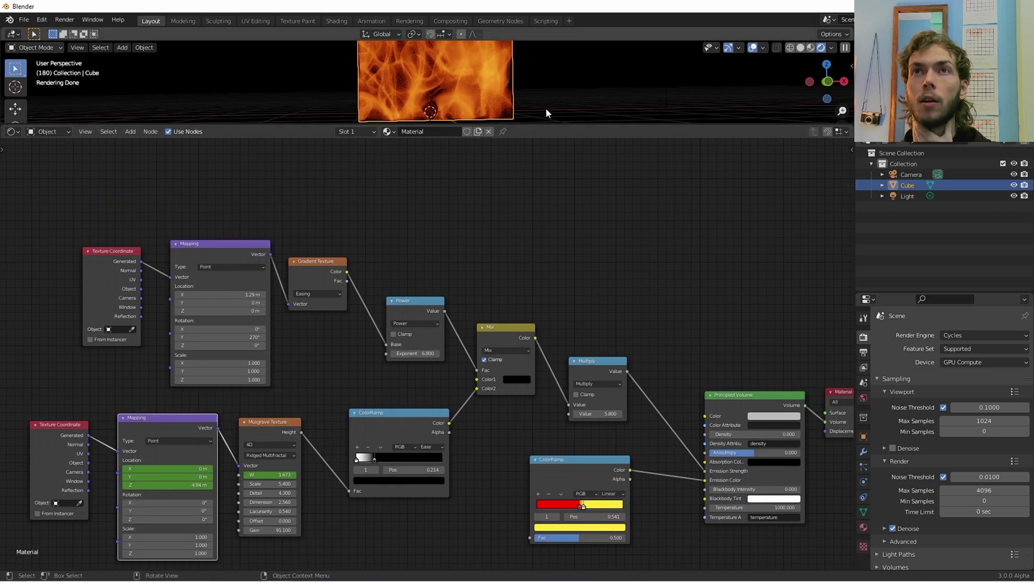
drag(547, 126, 547, 245)
middle_drag(491, 111, 499, 135)
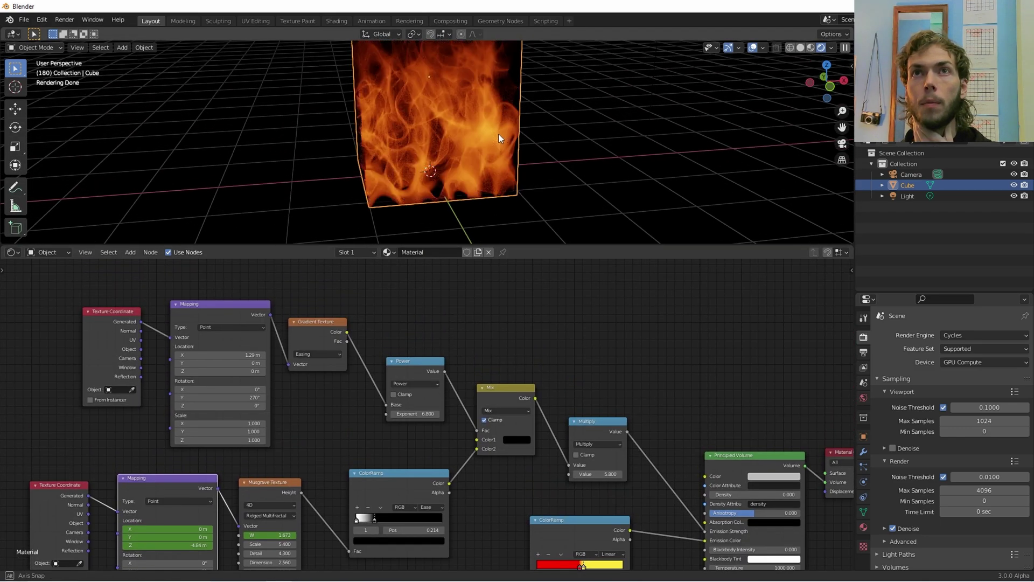
mouse_move(594, 470)
mouse_down()
mouse_move(625, 470)
mouse_move(592, 470)
mouse_up()
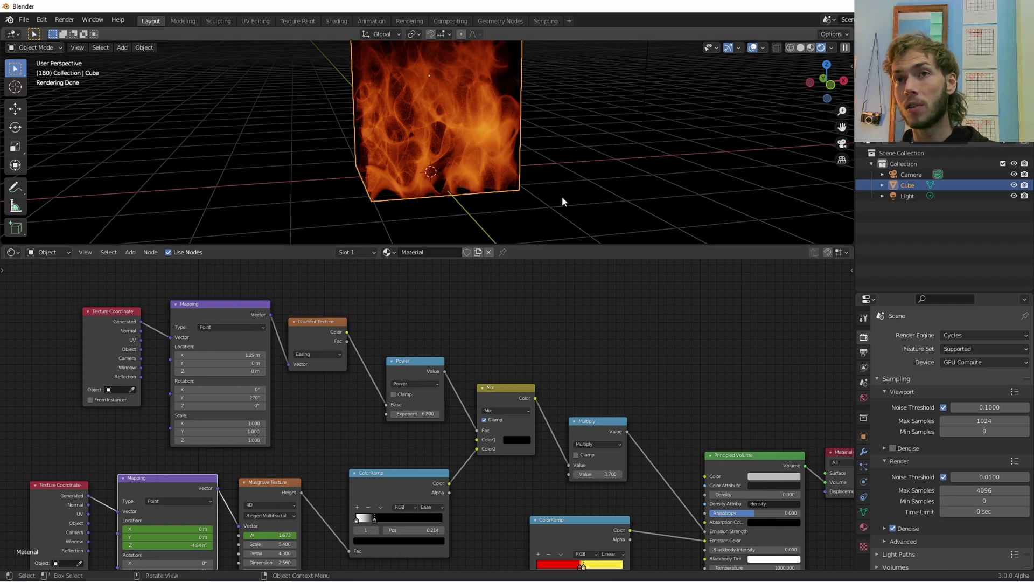
Examine the red-yellow ColorRamp and Principled Volume nodes, and view the fire cube from its corner in a taller 3D viewport
scroll(676, 406, down, 3)
middle_drag(644, 410, 578, 302)
scroll(568, 380, up, 5)
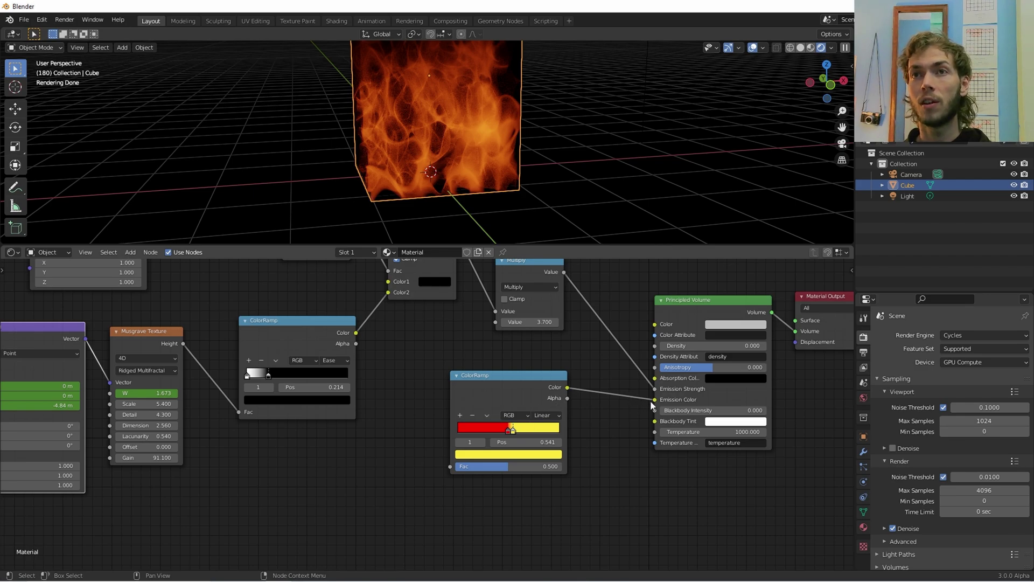
middle_drag(602, 425, 458, 444)
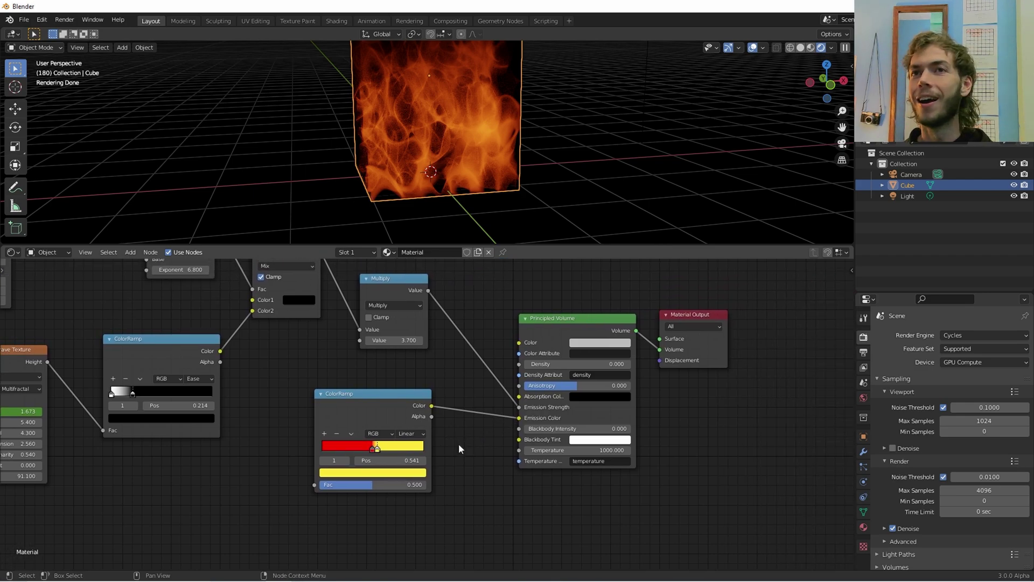
scroll(458, 444, up, 1)
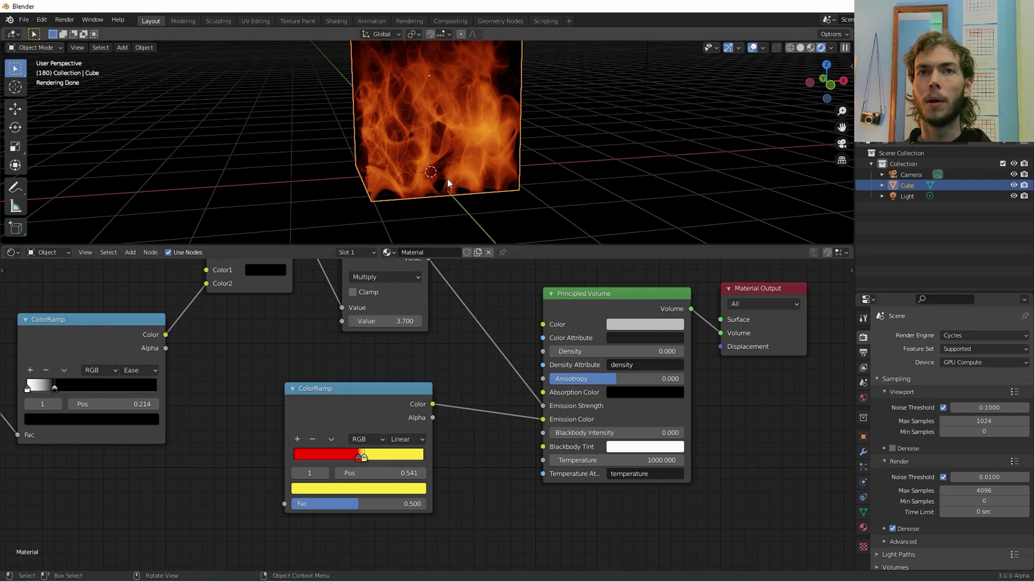
middle_drag(462, 173, 485, 215)
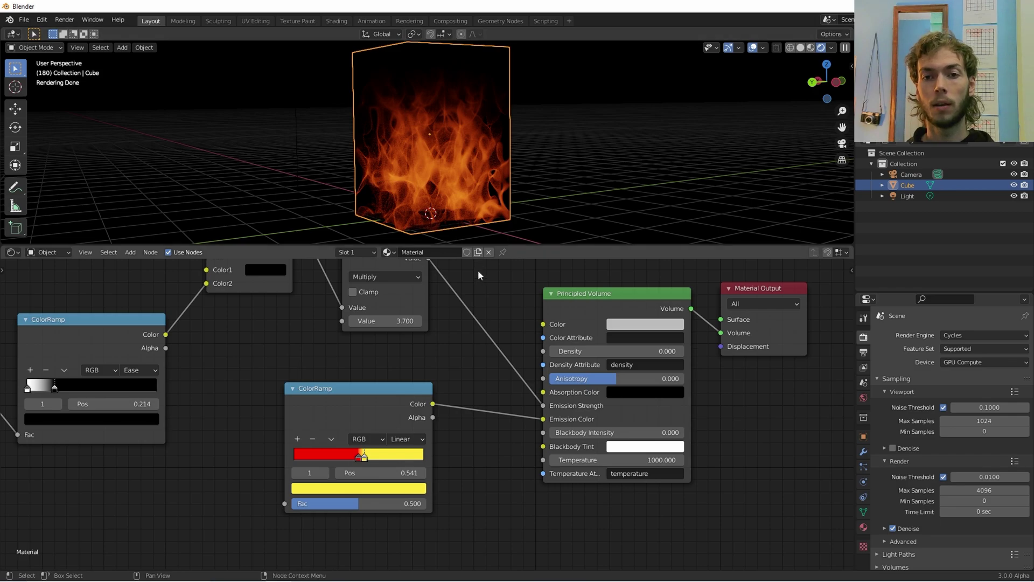
drag(511, 246, 511, 304)
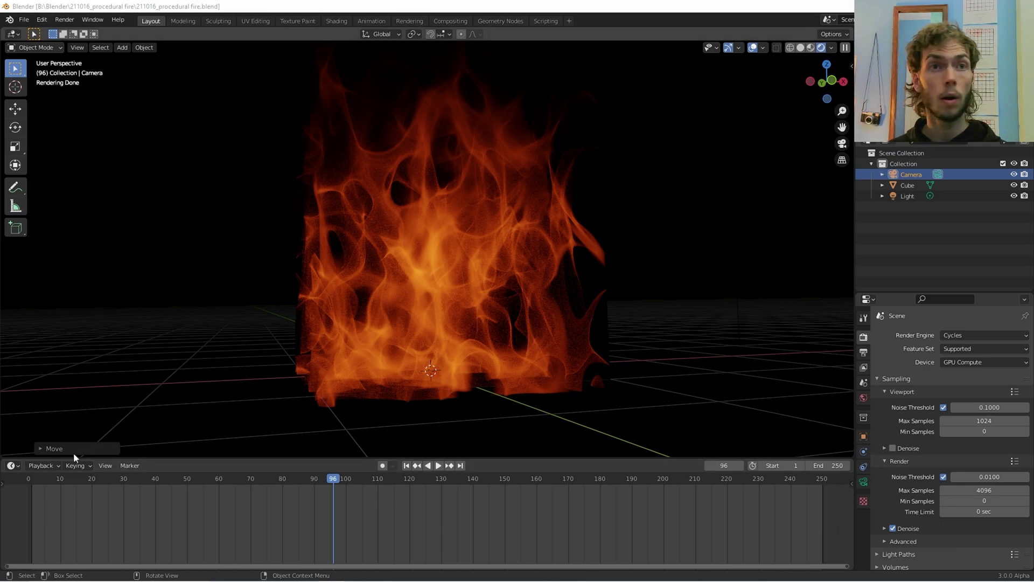
Enlarge the timeline area, turn it into a Shader Editor, and show the cube's fire material nodes around Mapping and Musgrave Texture
drag(121, 458, 20, 372)
click(15, 379)
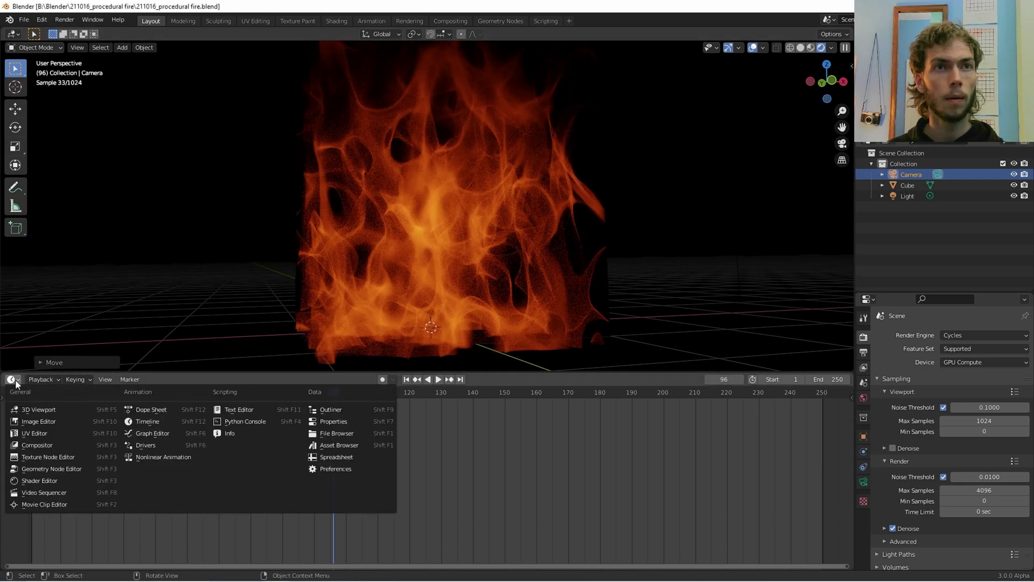
click(39, 480)
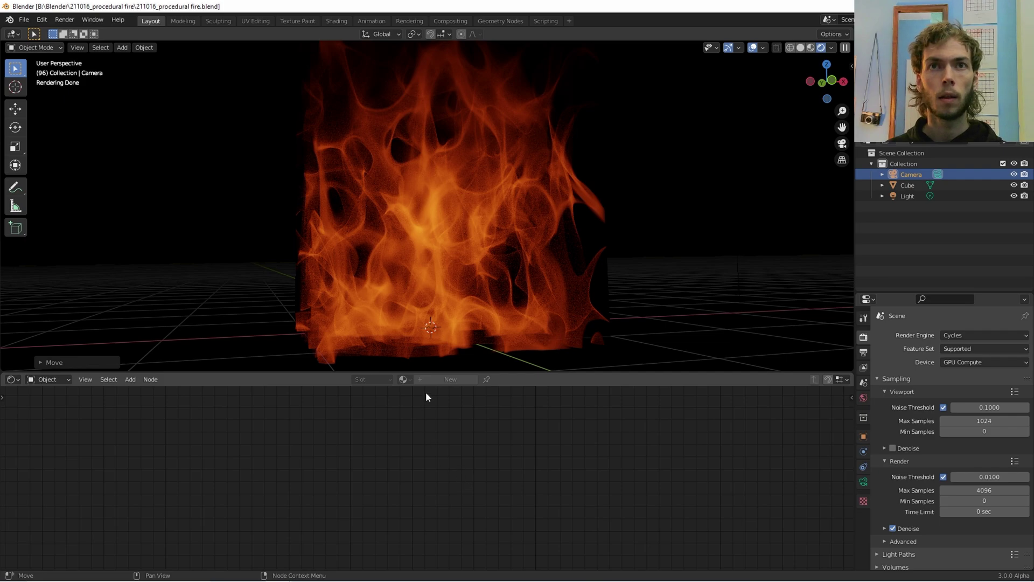
click(444, 254)
scroll(225, 442, down, 4)
middle_drag(261, 457, 337, 492)
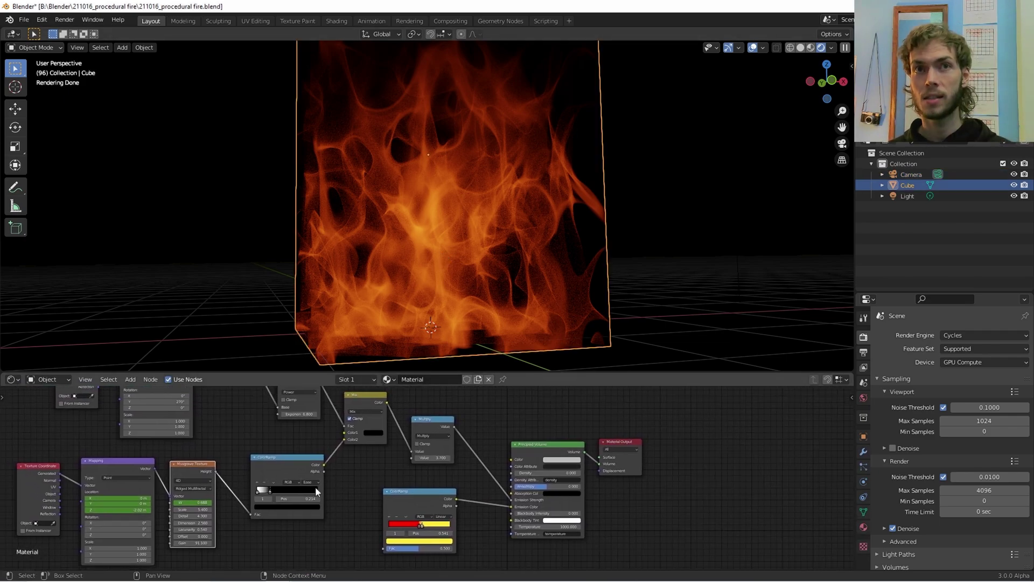
scroll(314, 486, up, 3)
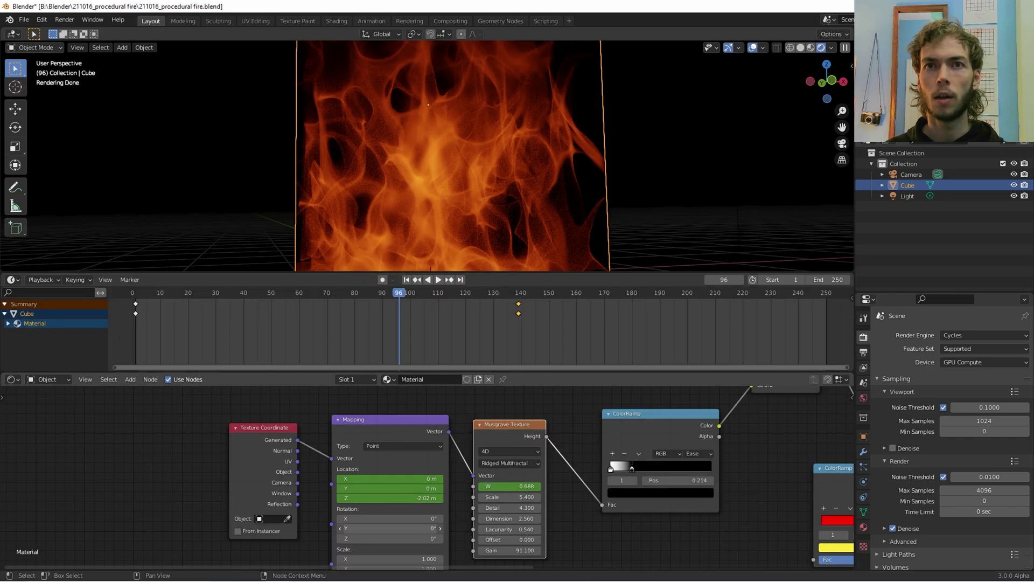
Tilt the flames by setting the Mapping node's Y rotation to -34.4°, and play the animation to frame 197
drag(390, 528, 371, 528)
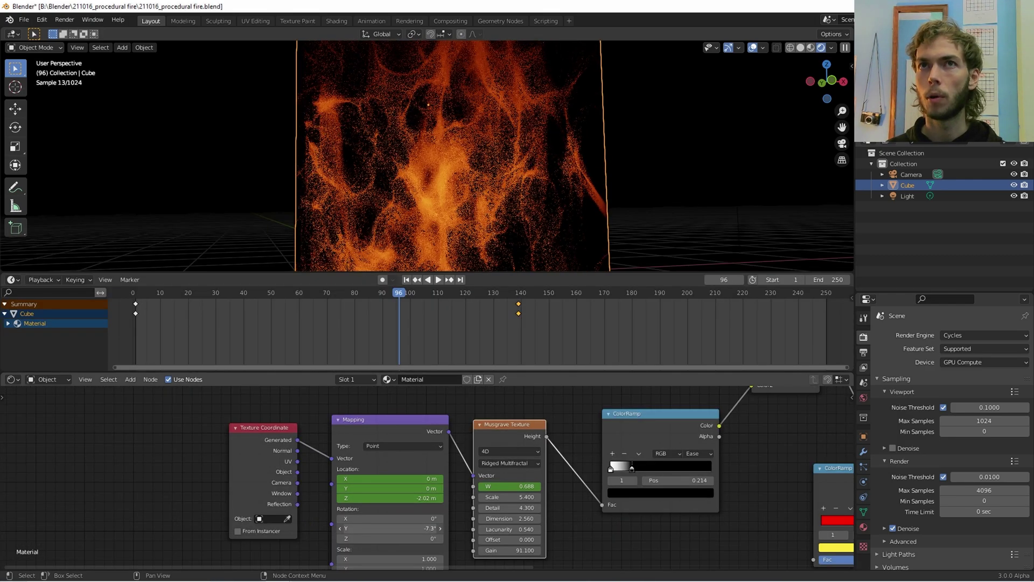
scroll(397, 159, down, 4)
key(space)
middle_drag(406, 230, 387, 244)
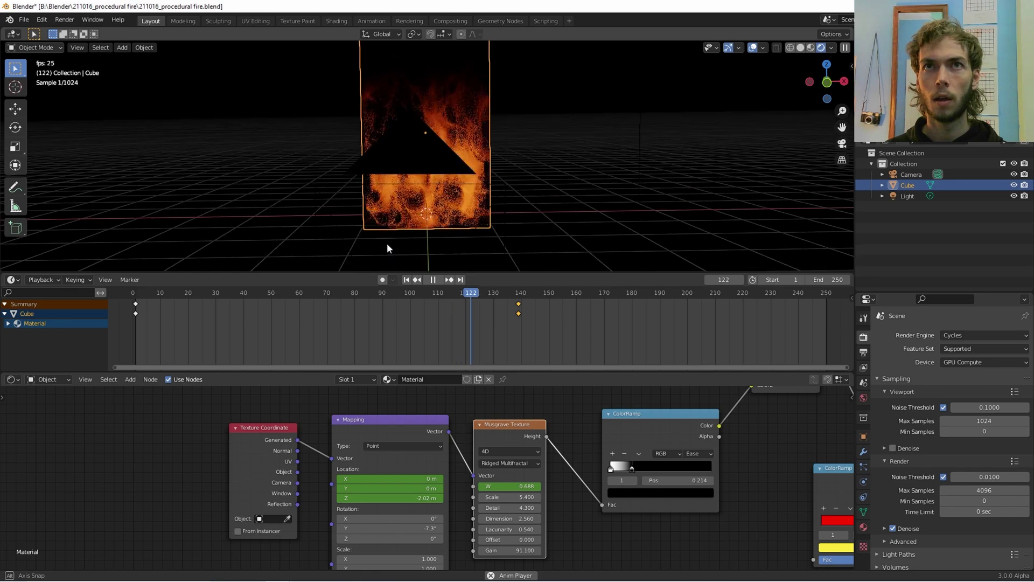
mouse_move(415, 529)
mouse_down()
mouse_move(356, 528)
mouse_move(413, 531)
mouse_up()
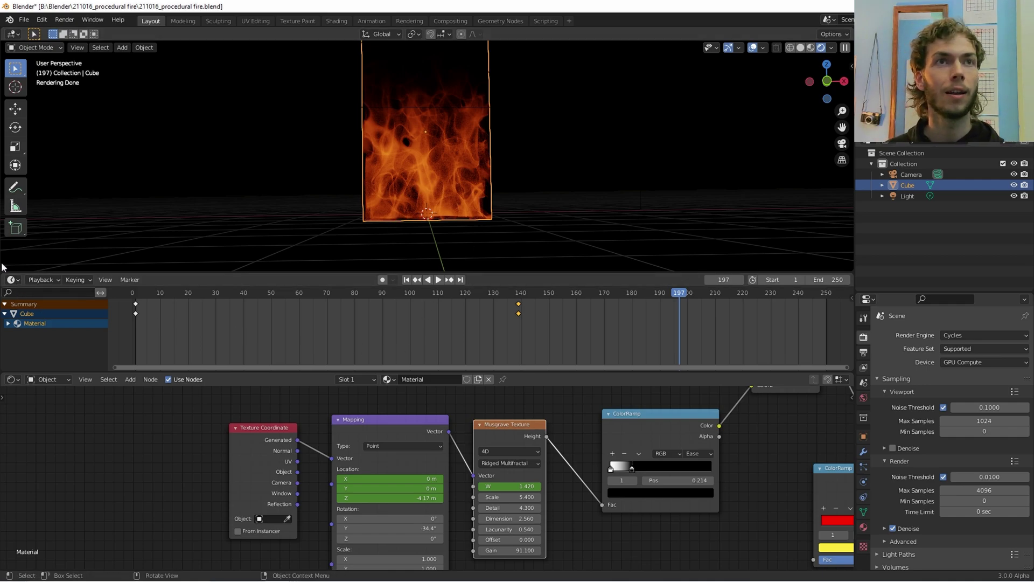
Shrink the timeline and node editor areas to give the 3D viewport more height, and view the fire cube up close
drag(10, 272, 11, 357)
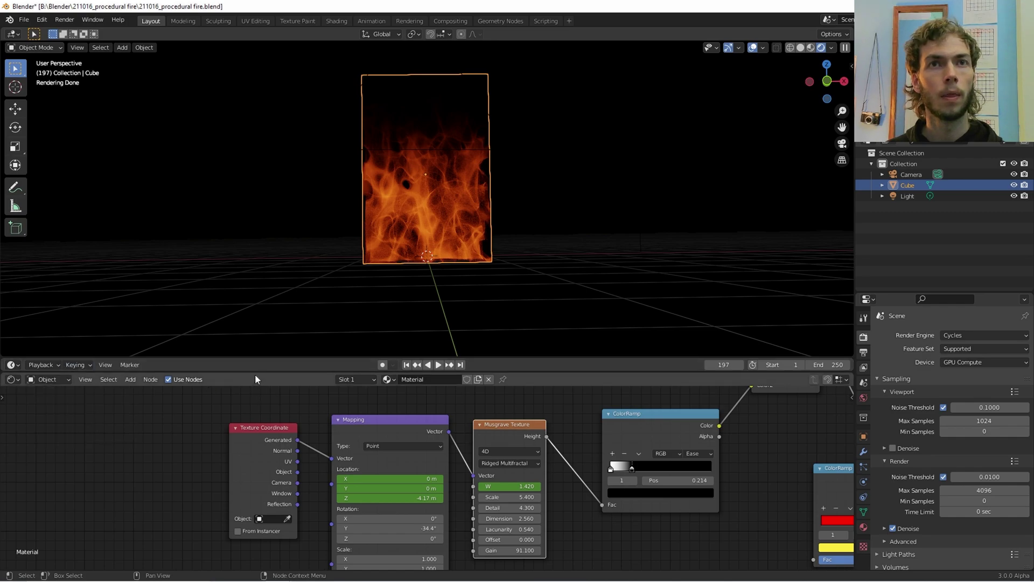
drag(257, 370, 258, 502)
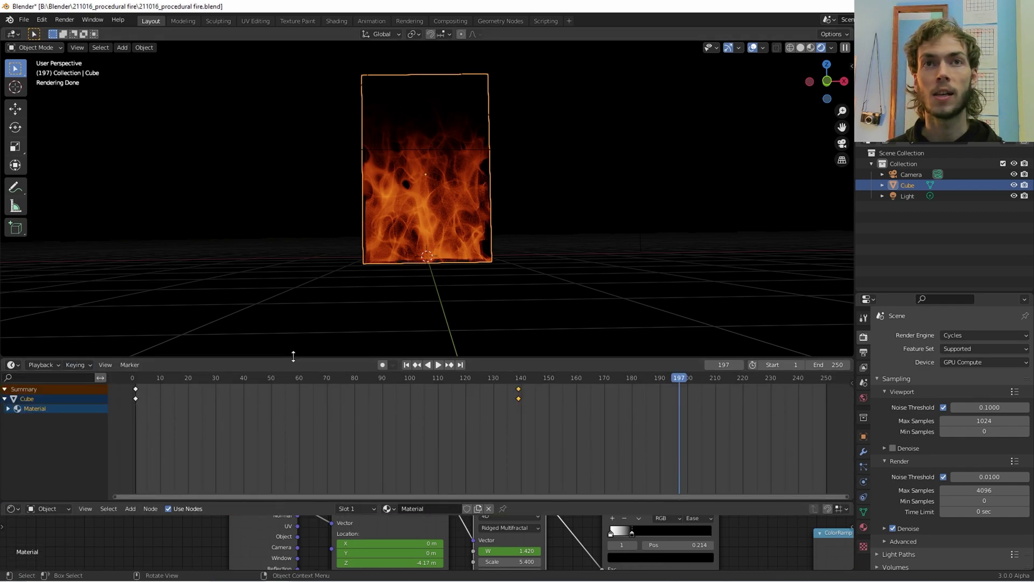
drag(291, 357, 316, 539)
scroll(376, 405, up, 5)
middle_drag(376, 404, 392, 410)
Switch the render engine to Eevee and examine its volumetric settings, including the tile size
click(961, 335)
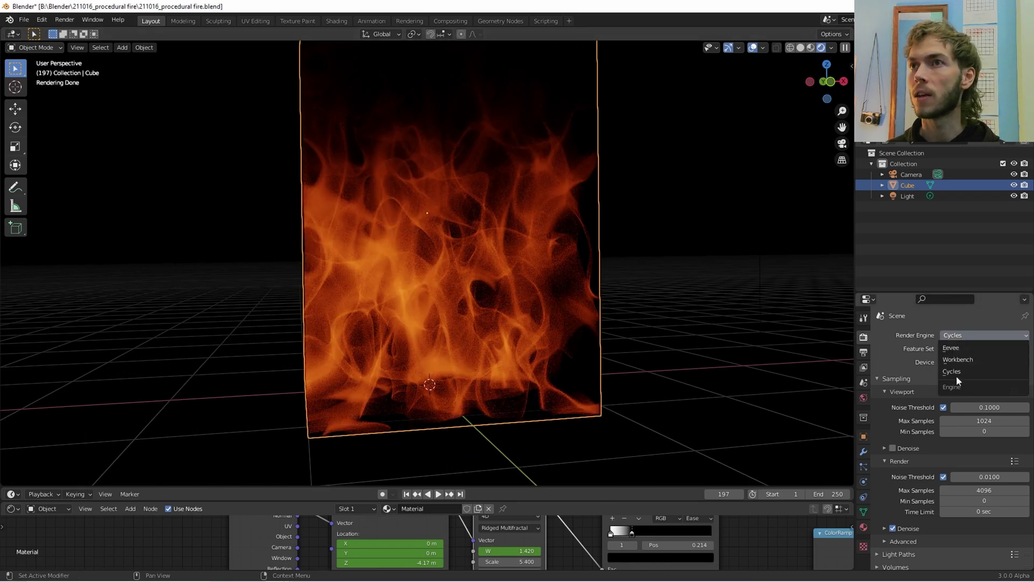
click(958, 349)
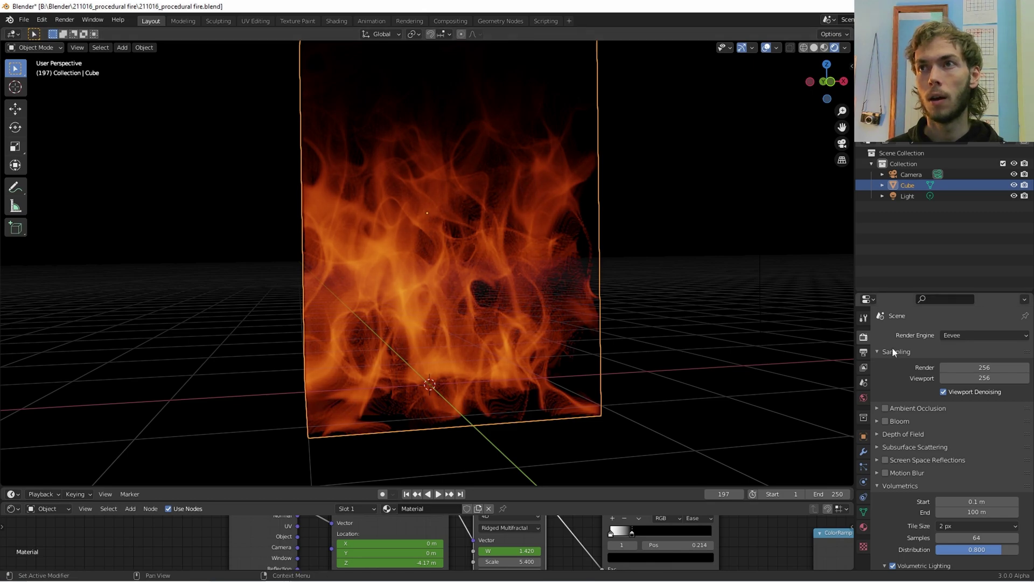
scroll(922, 411, down, 4)
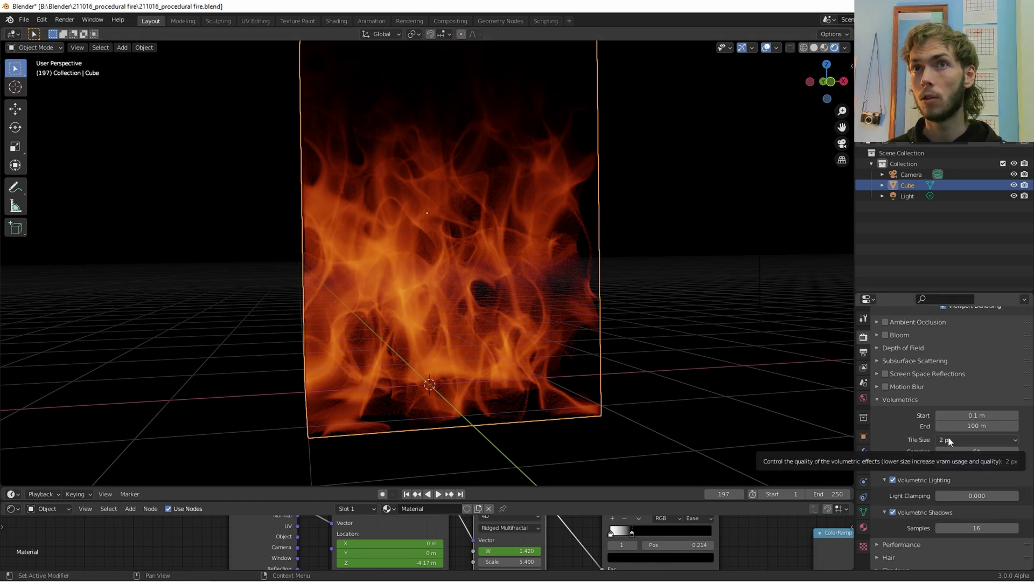
scroll(904, 408, up, 4)
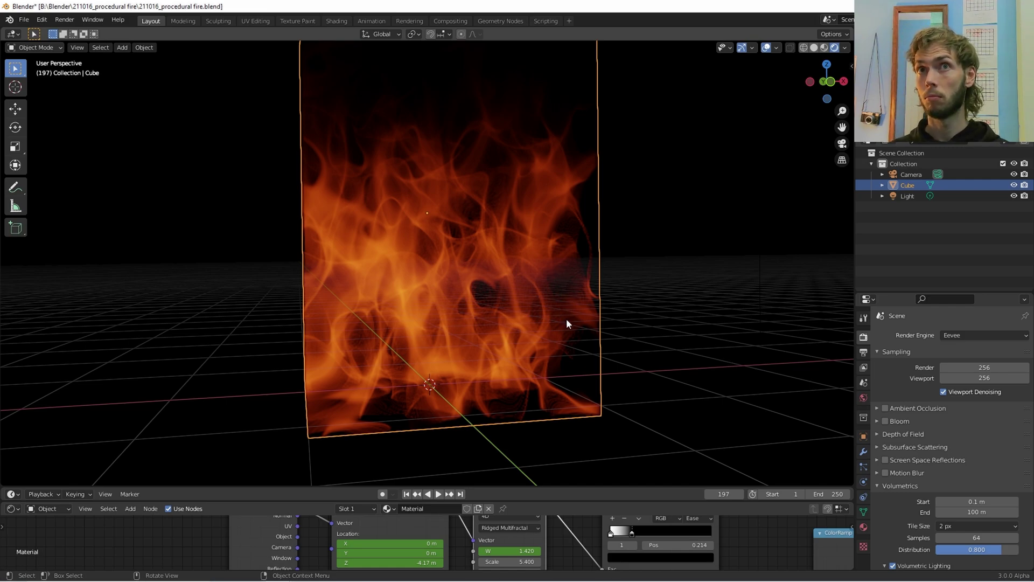
Switch the render engine to Cycles to compare the fire's look, and return it to Eevee
click(975, 334)
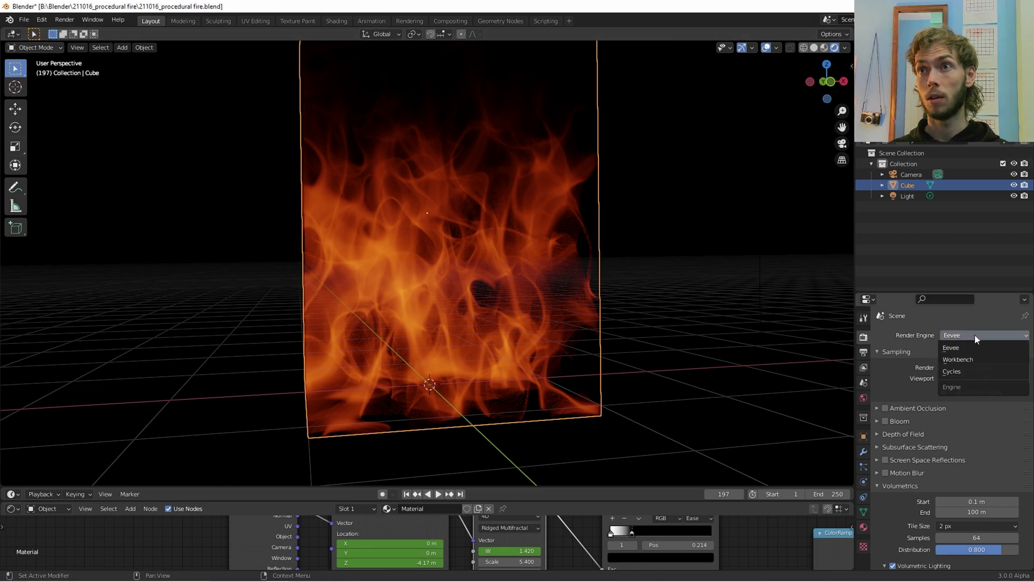
click(965, 370)
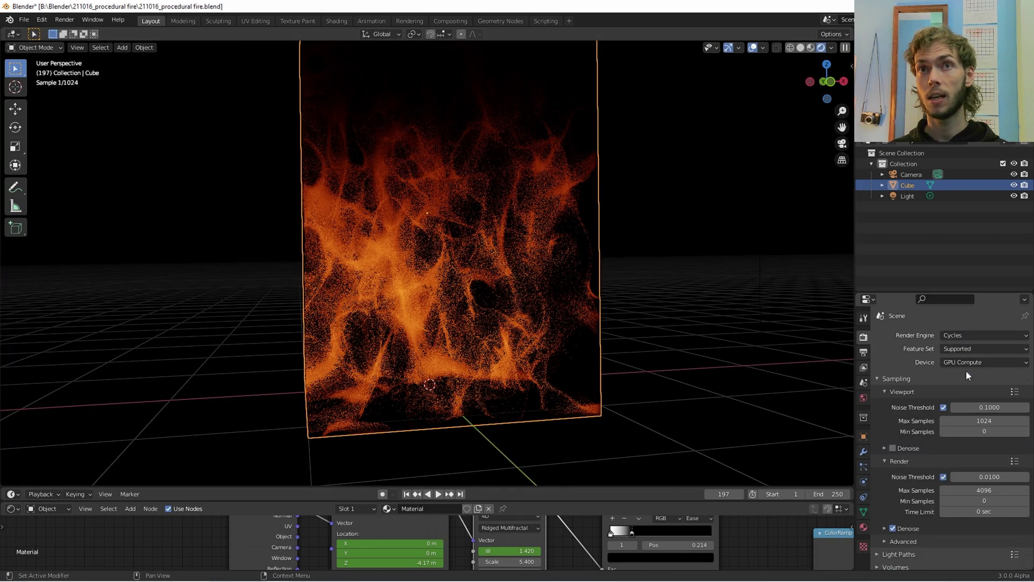
click(972, 336)
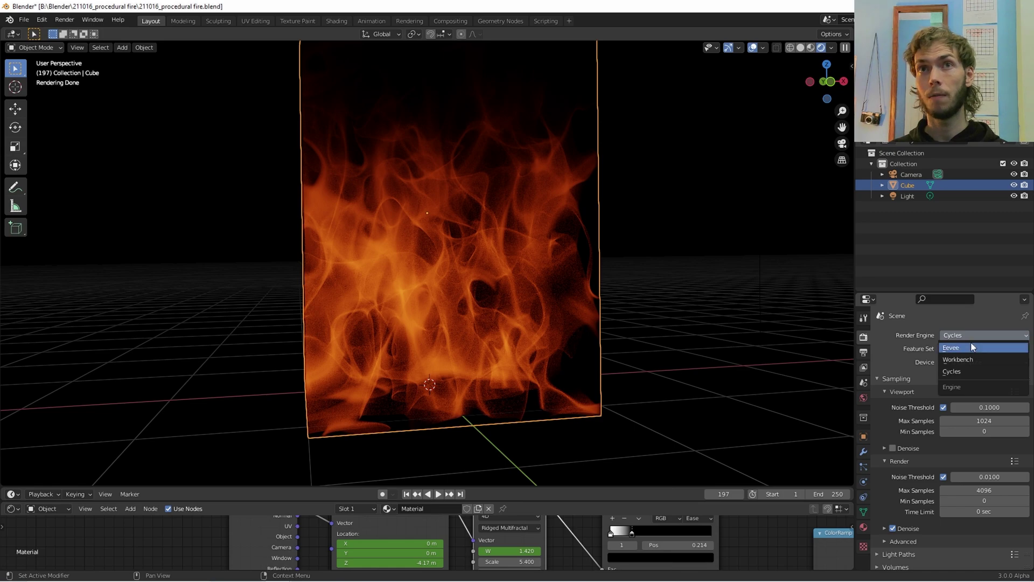
click(970, 346)
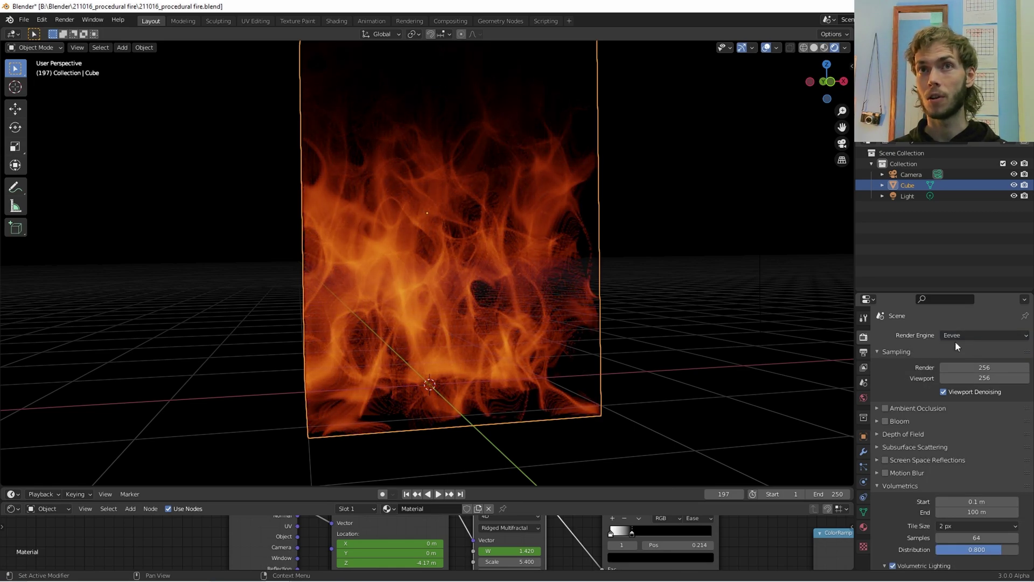